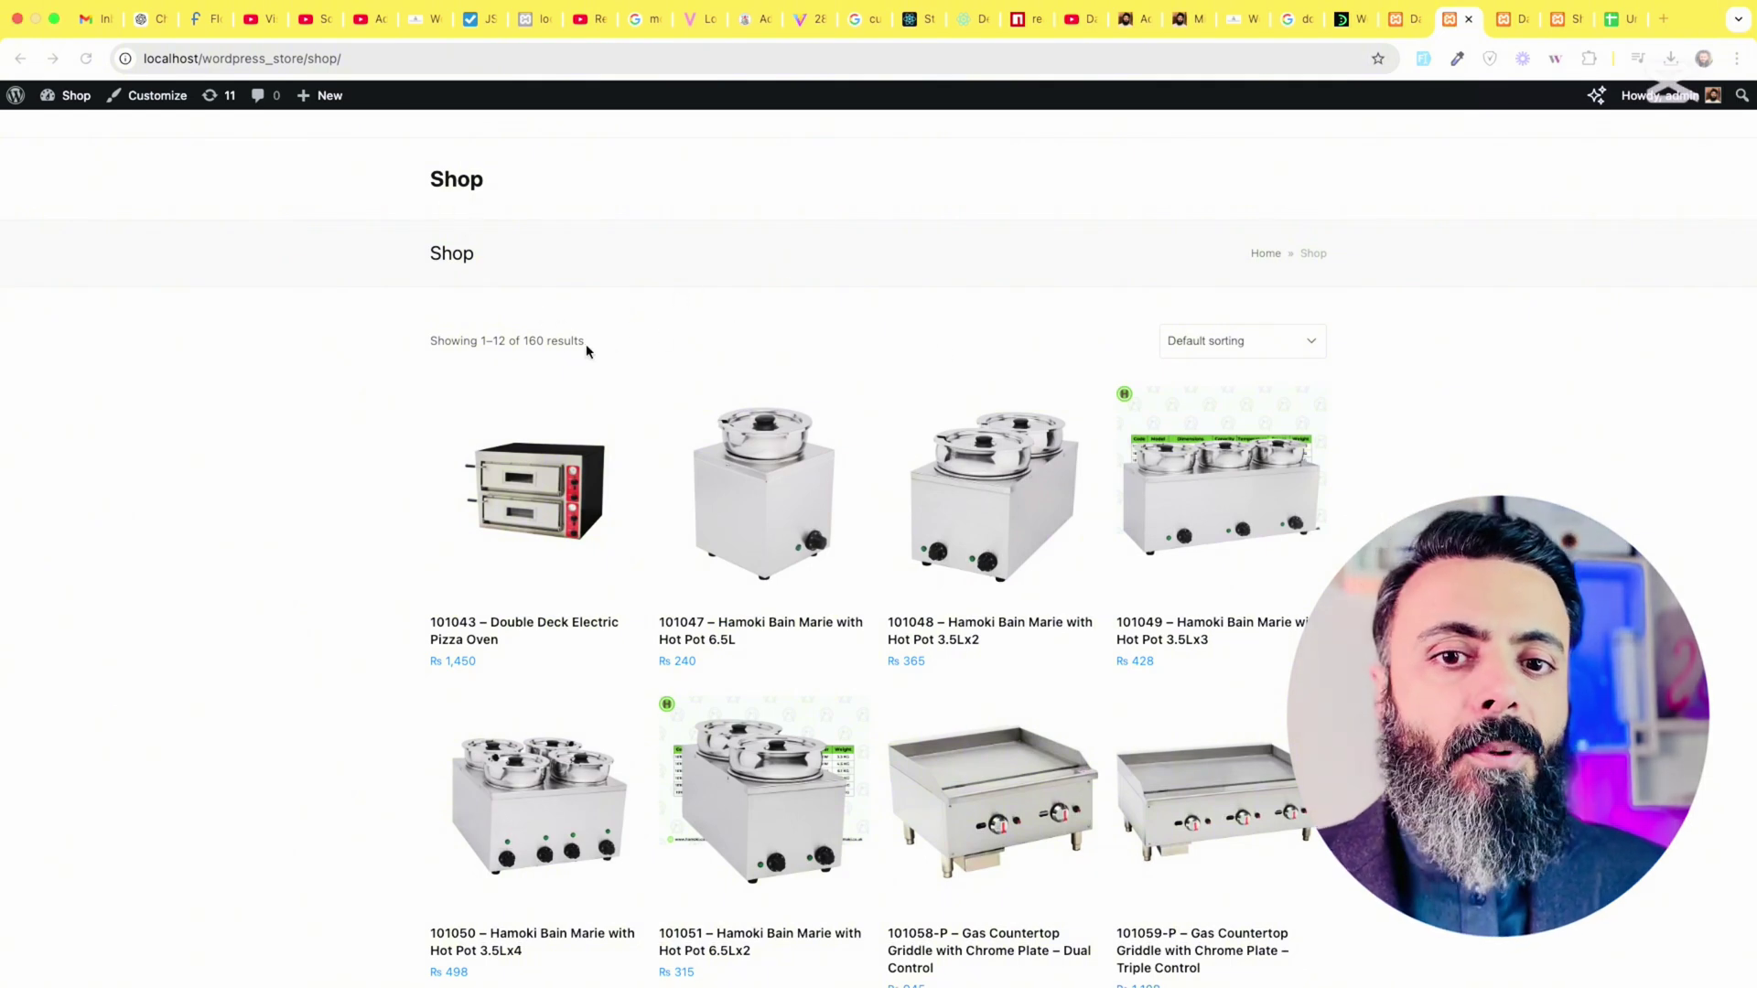
# Highlight the source store's '160 results' count and the shop path in its address.
pyautogui.moveTo(586, 341); pyautogui.dragTo(481, 344)
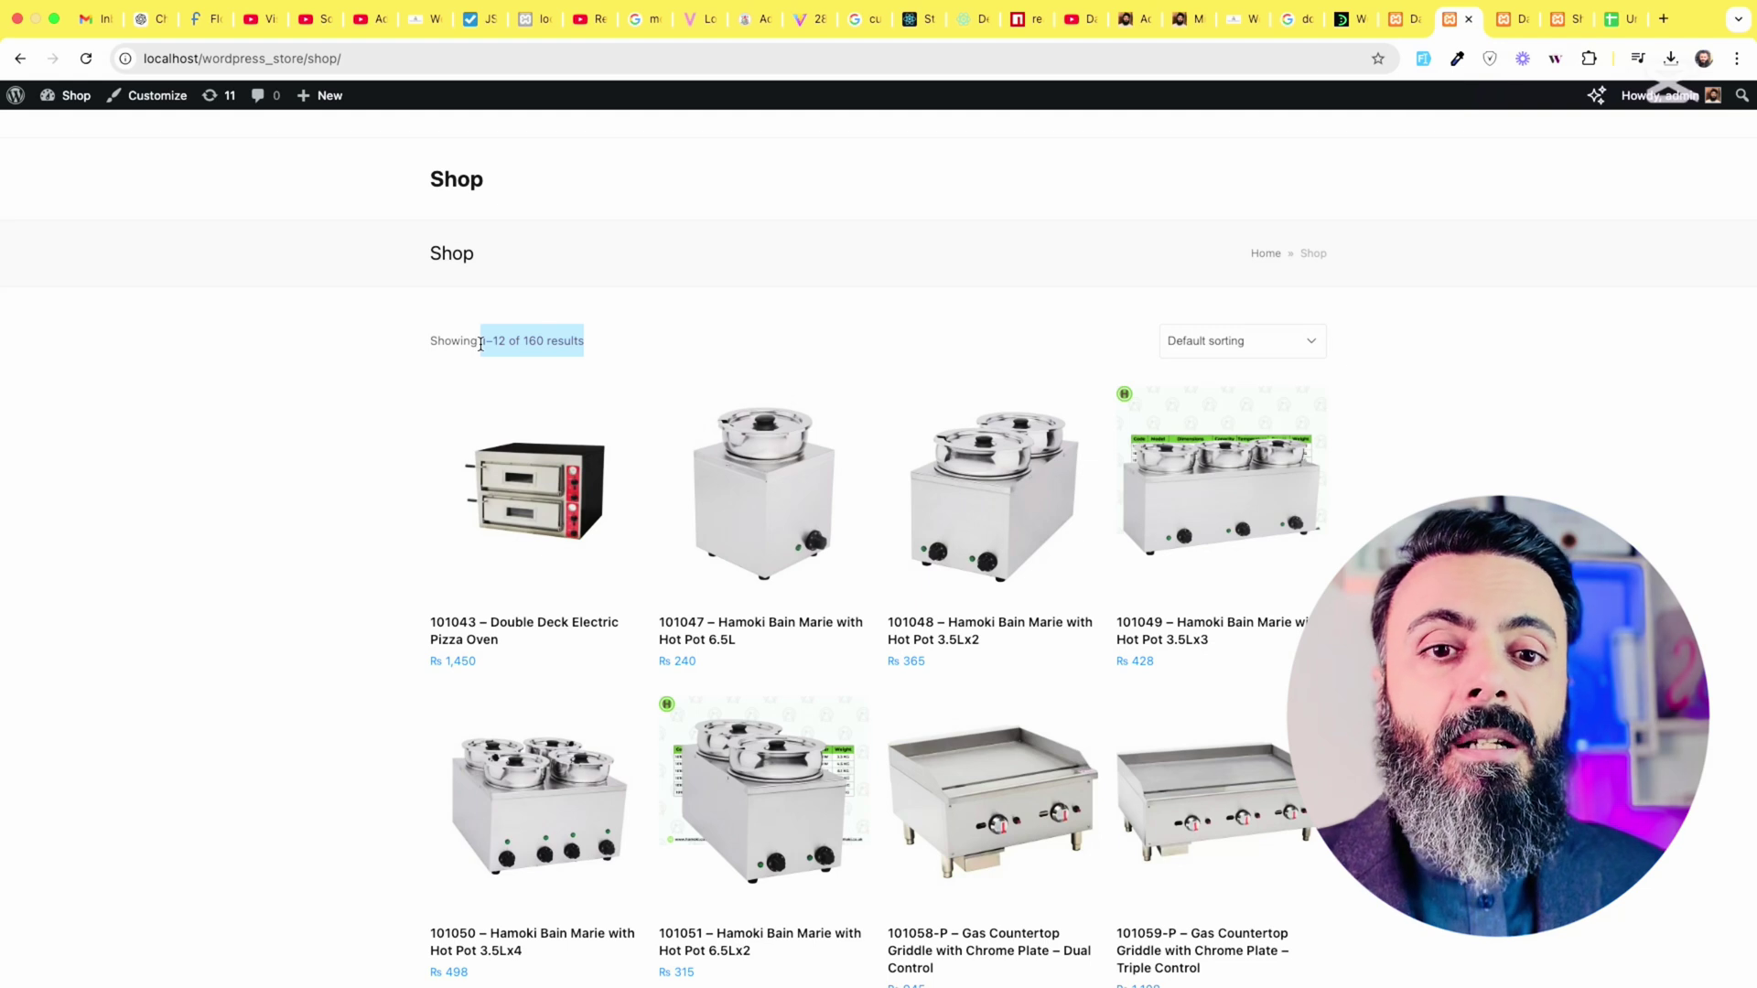
pyautogui.click(667, 354)
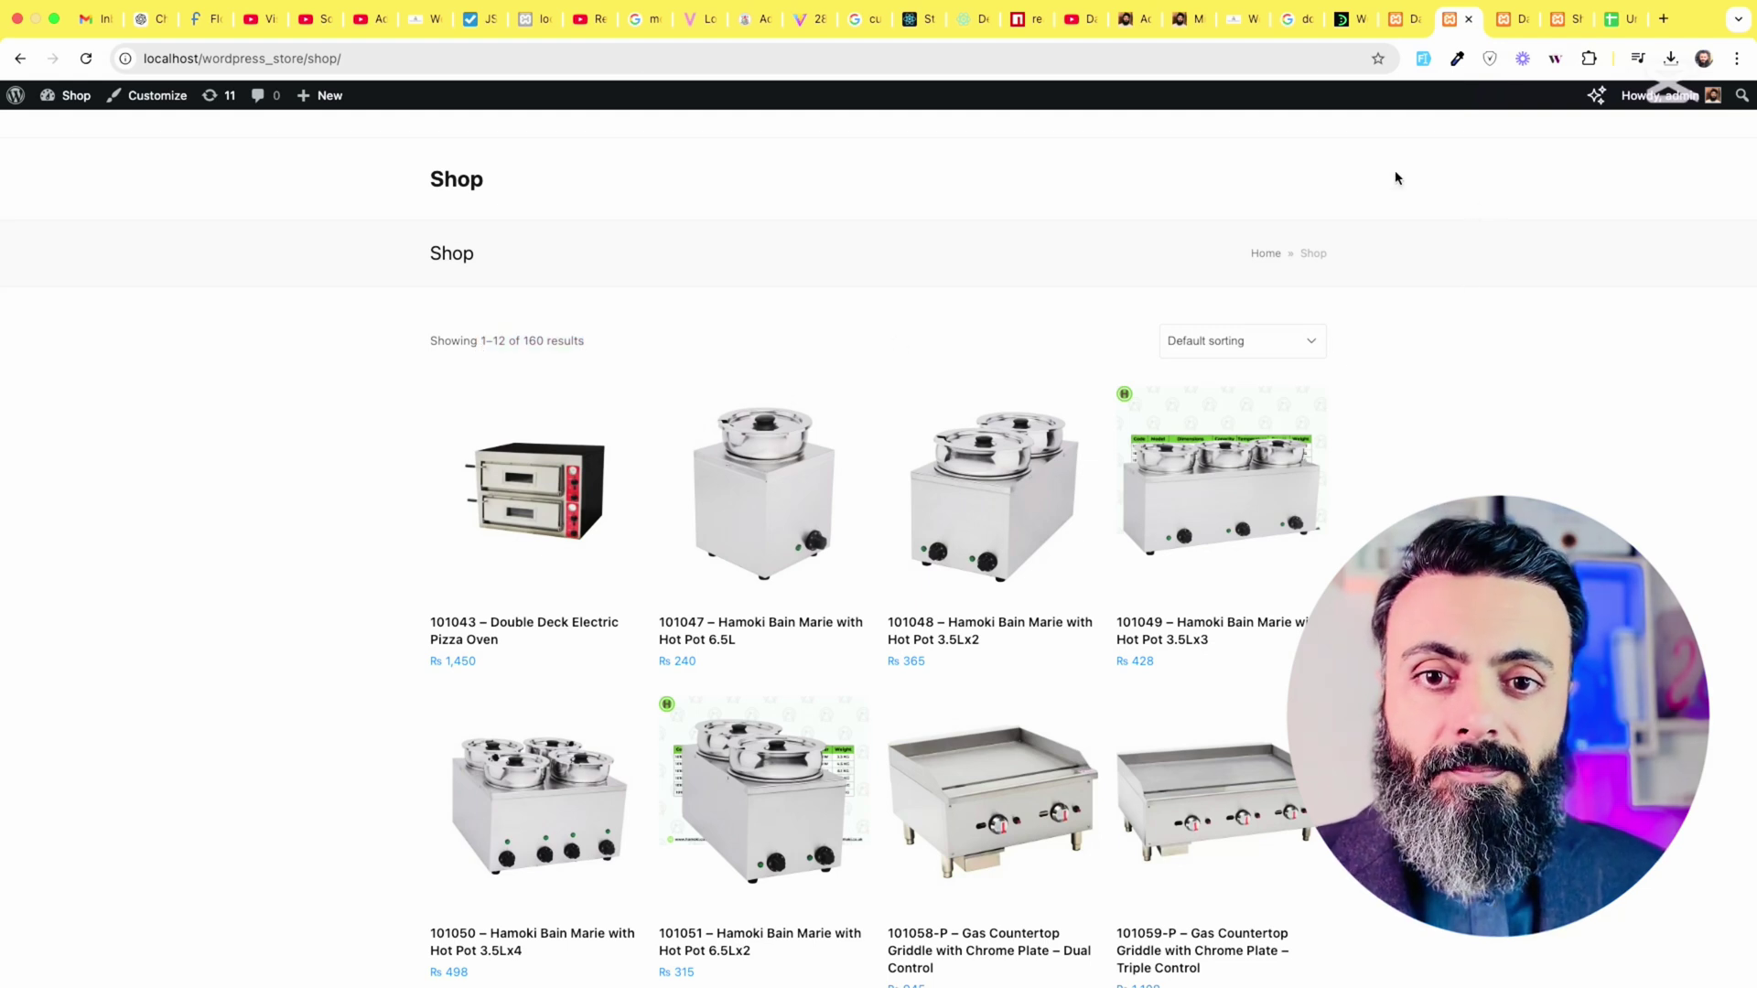
pyautogui.moveTo(345, 59); pyautogui.dragTo(203, 66)
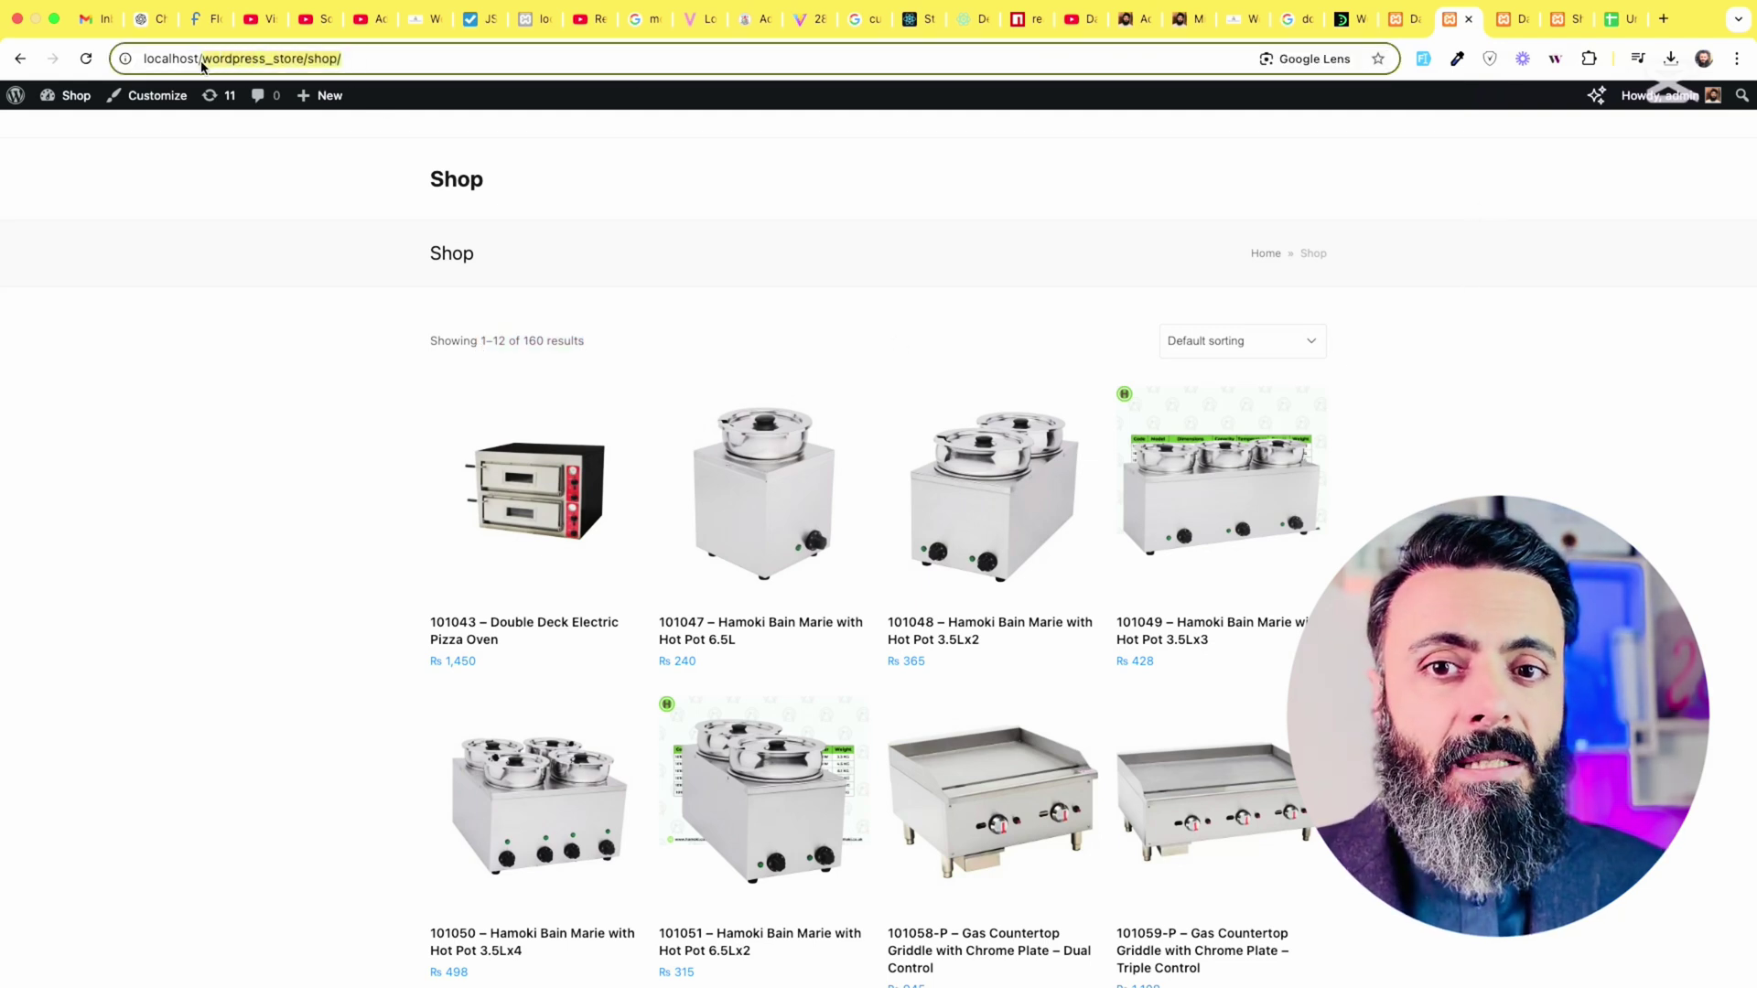
# In the second store's shop, highlight the site name, Shop heading and 'No products were found' message, comparing with the source shop.
pyautogui.click(1562, 26)
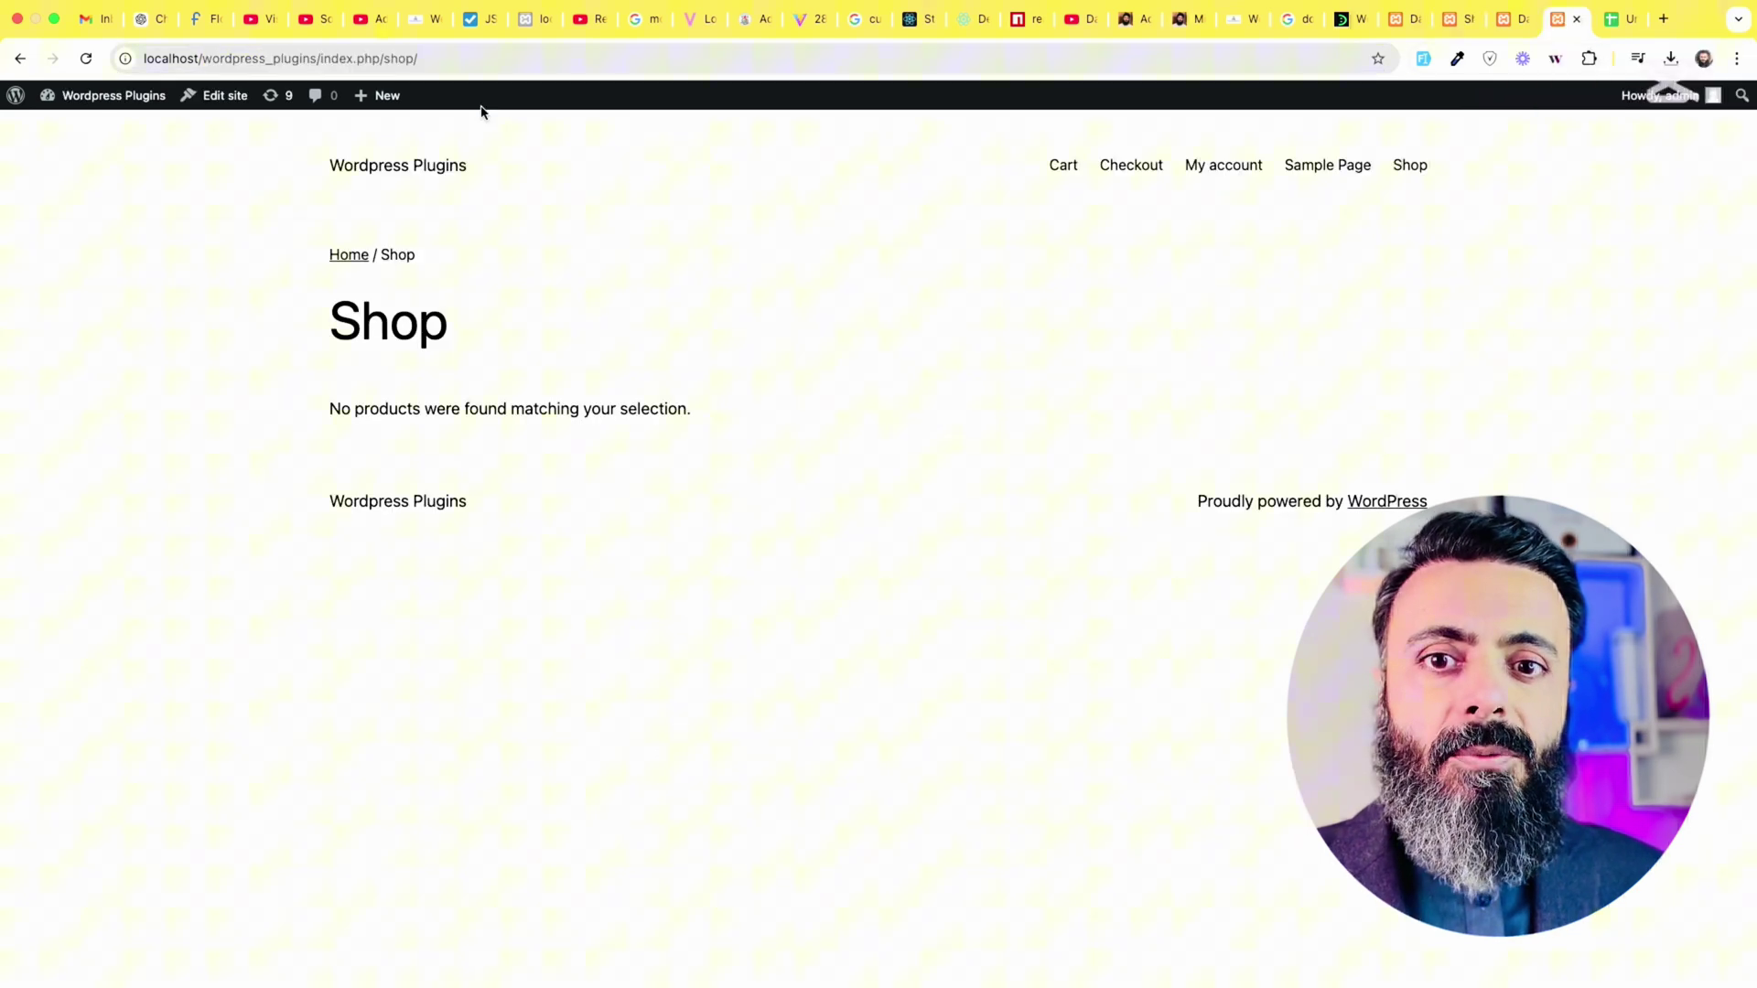
pyautogui.doubleClick(272, 61)
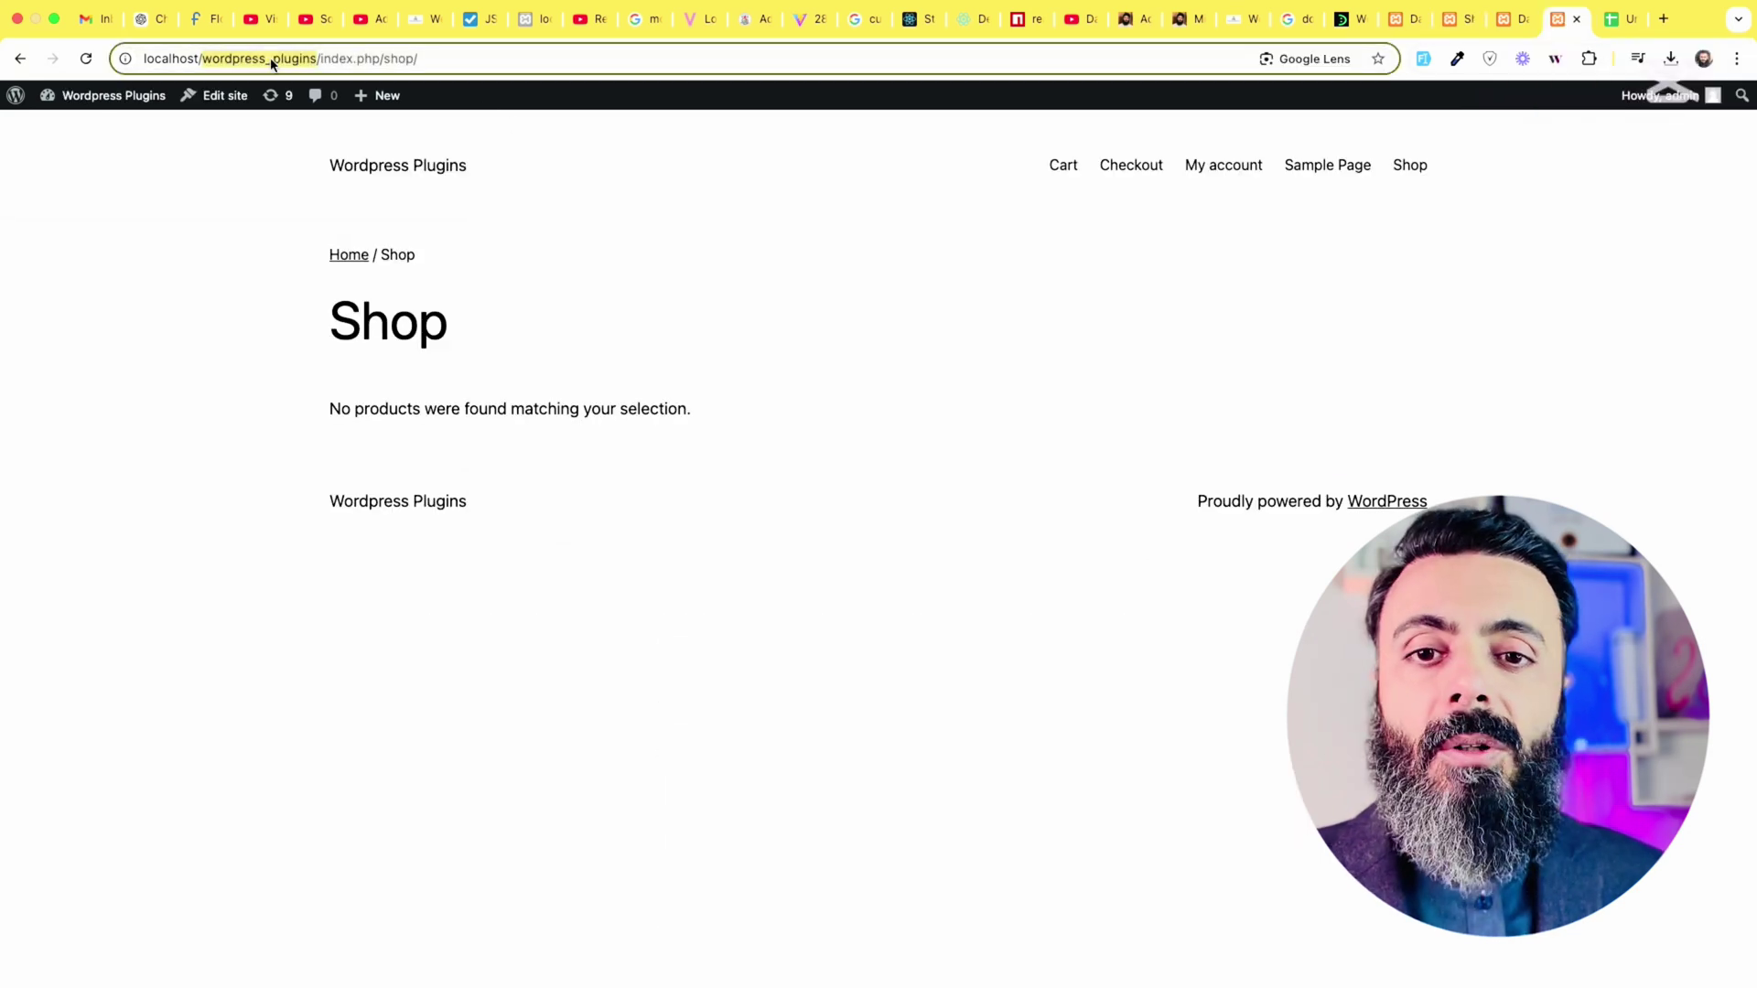
pyautogui.doubleClick(394, 325)
pyautogui.moveTo(330, 409); pyautogui.dragTo(705, 412)
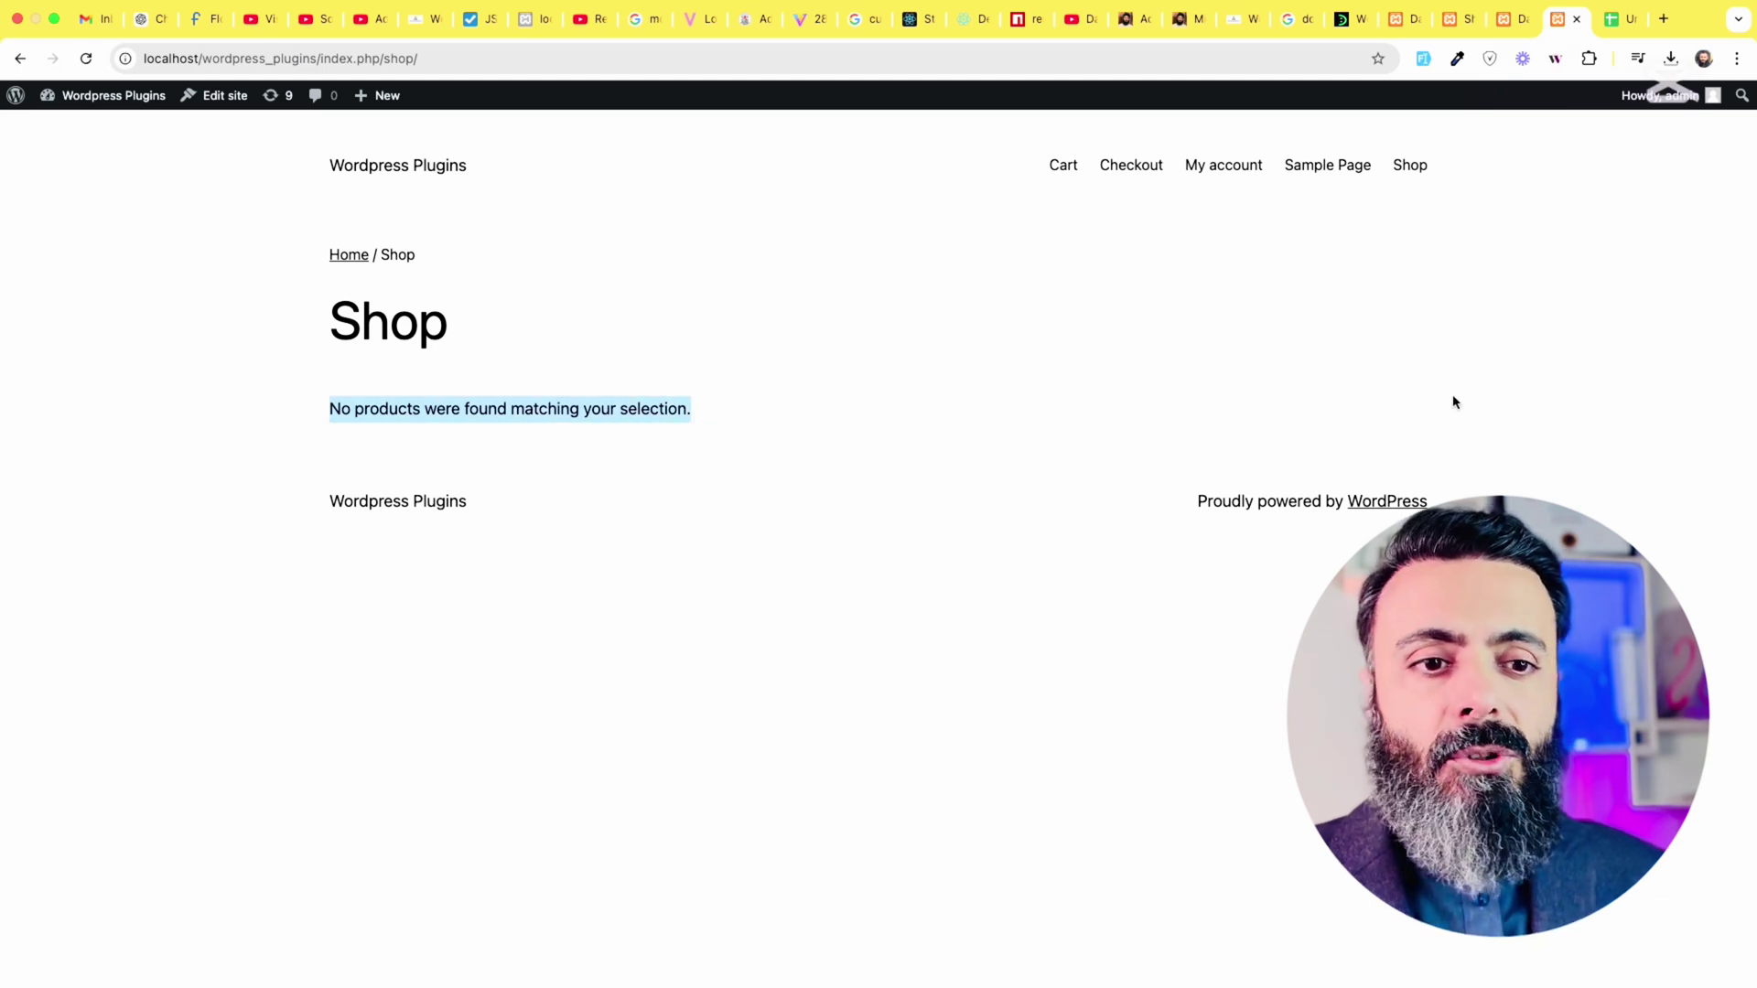
pyautogui.click(1457, 22)
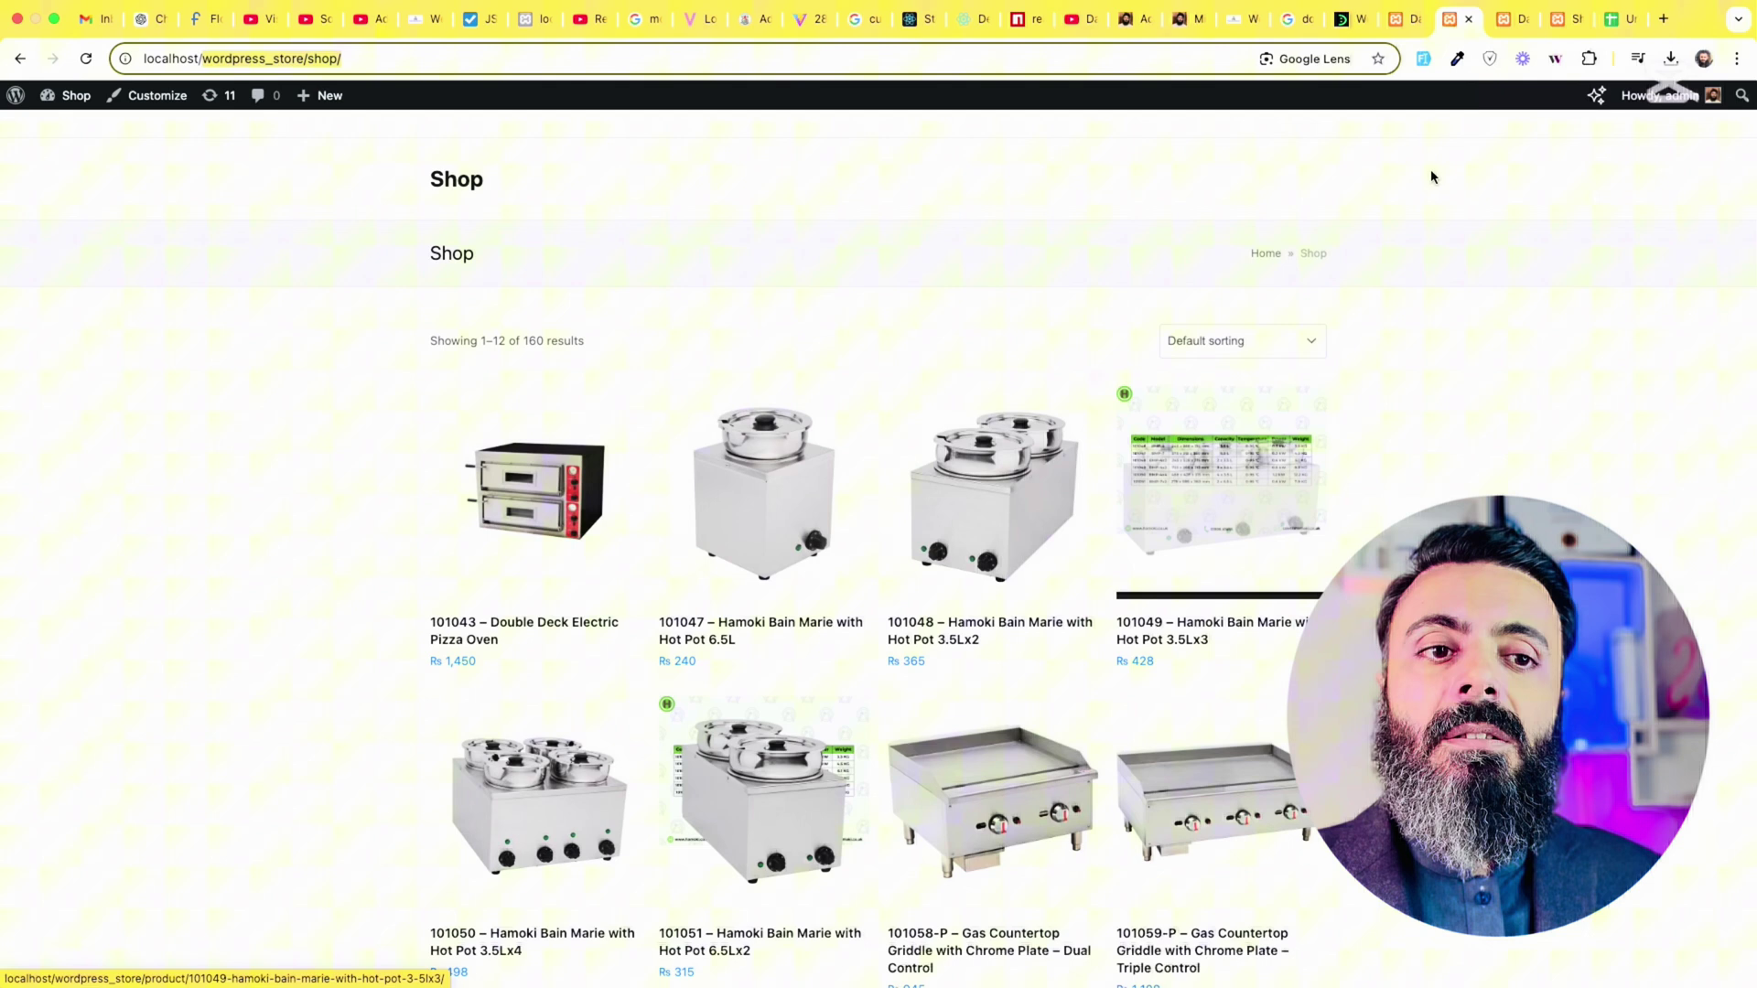
pyautogui.click(1560, 20)
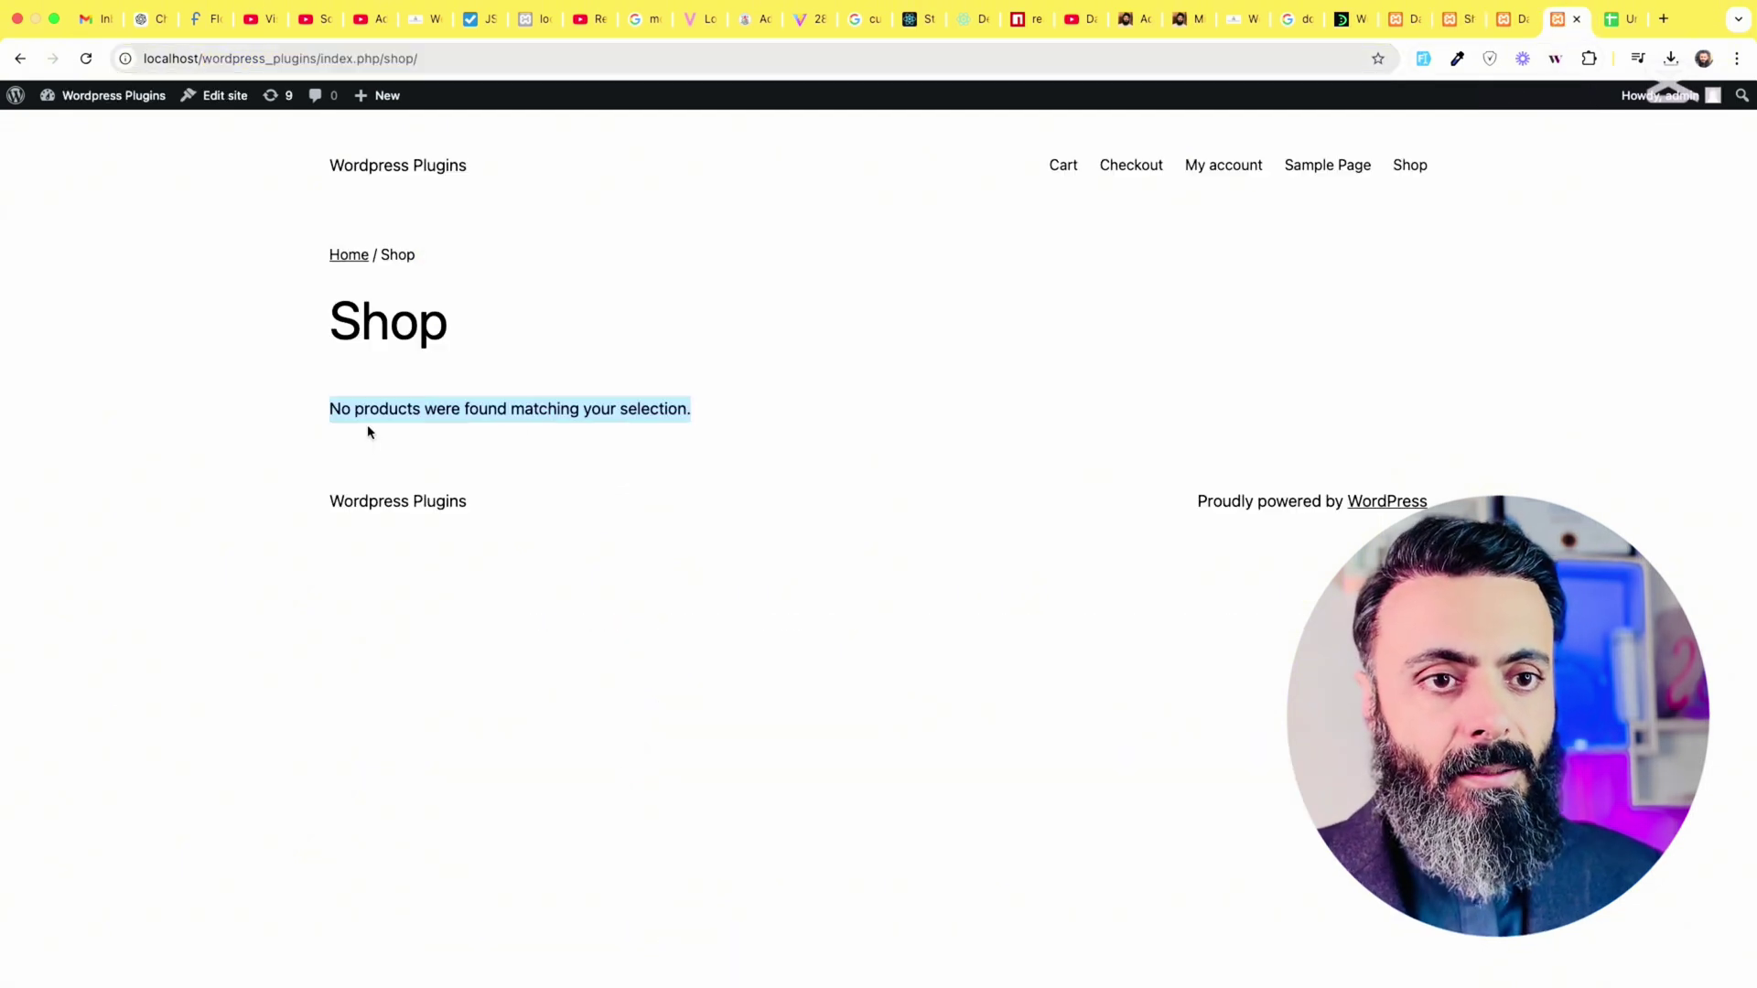
# Open the source store's All Products list in the admin dashboard.
pyautogui.click(1404, 24)
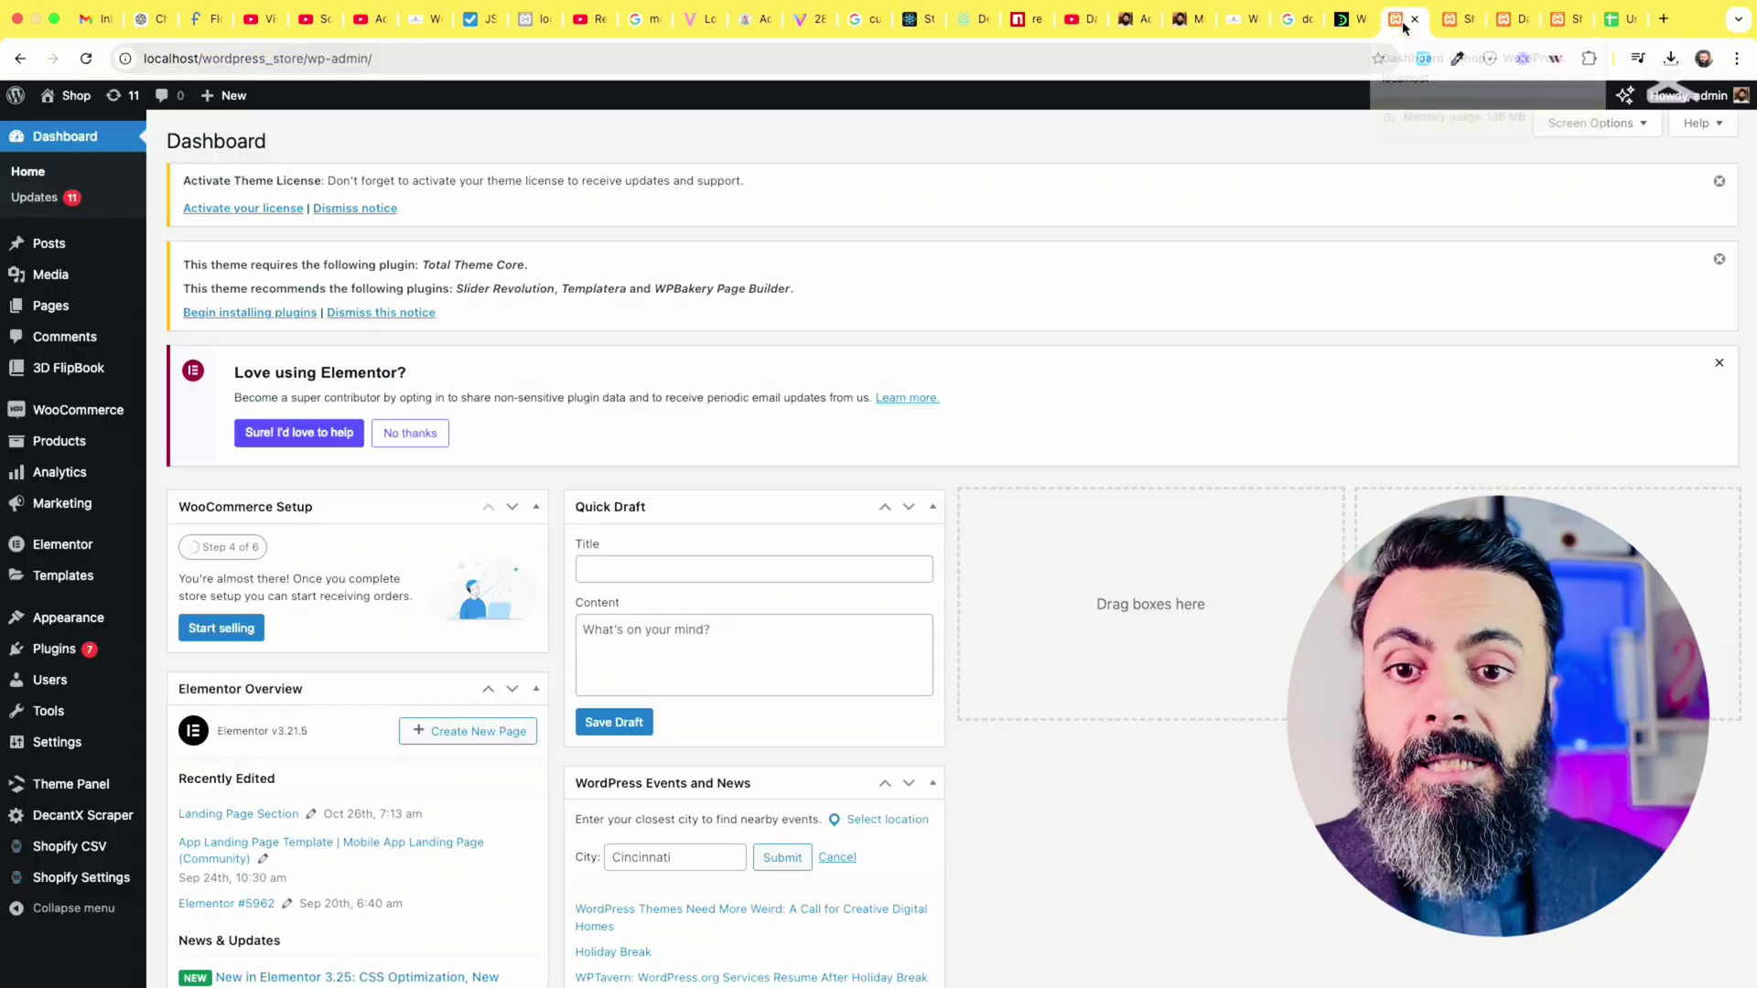
pyautogui.click(58, 441)
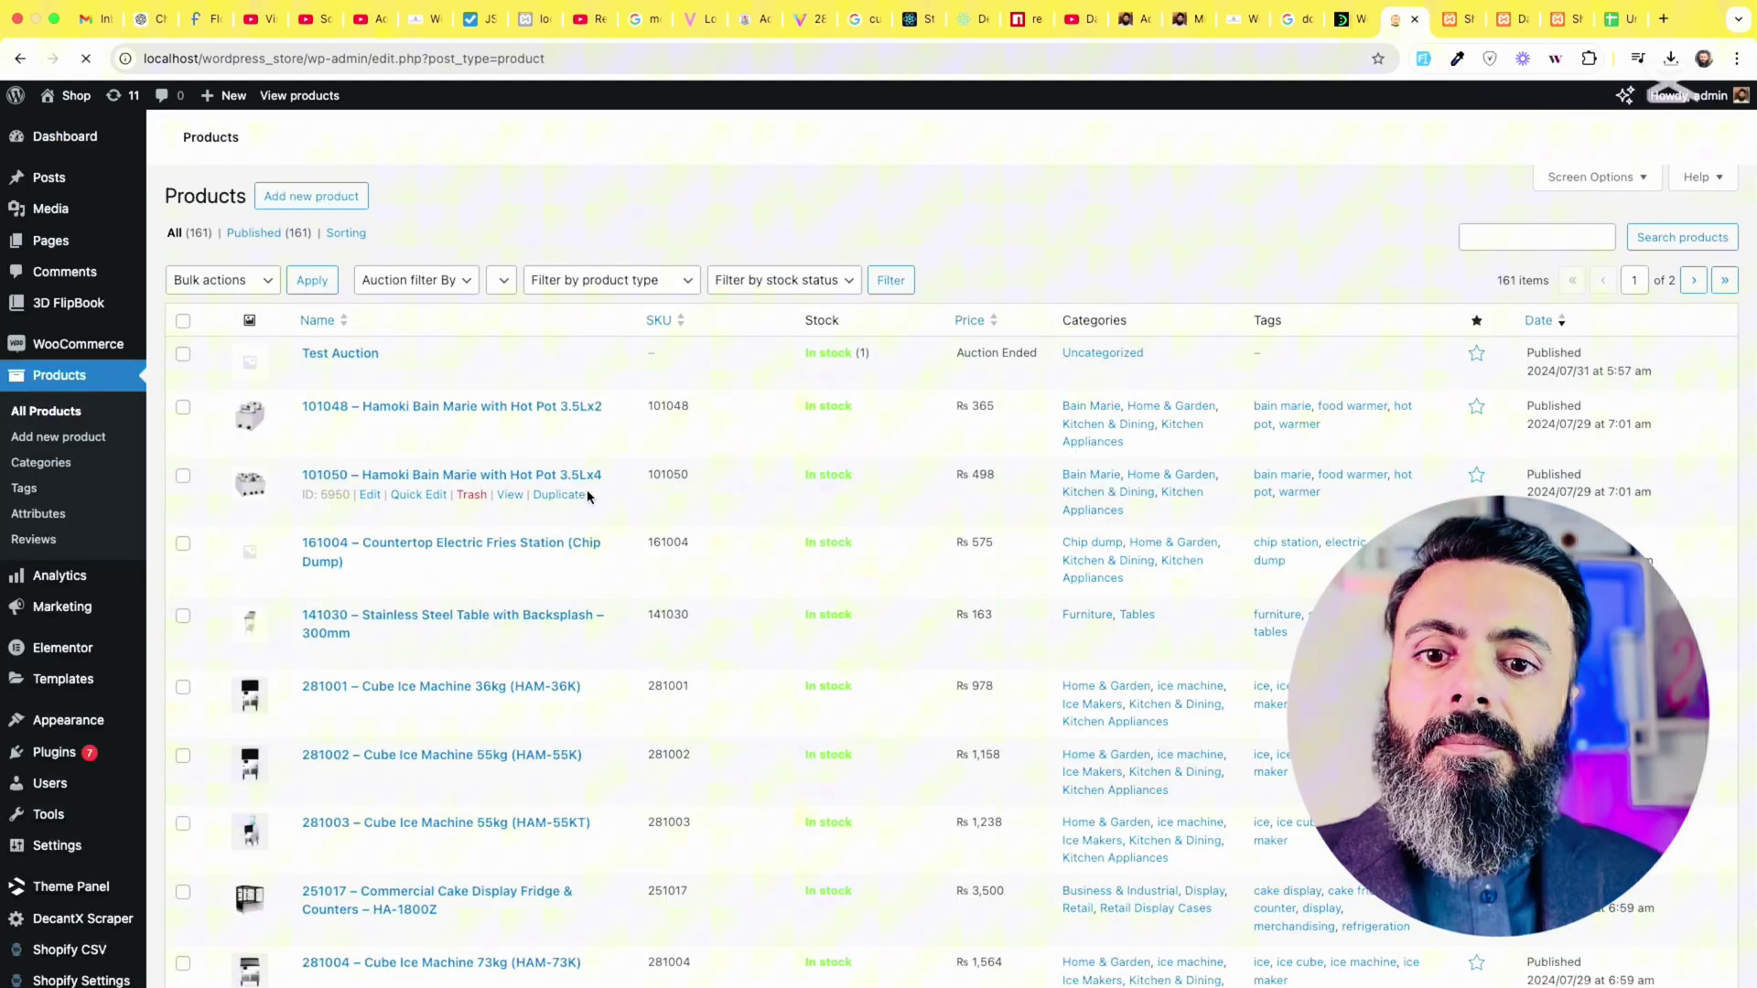
pyautogui.scroll(-5, 689, 707)
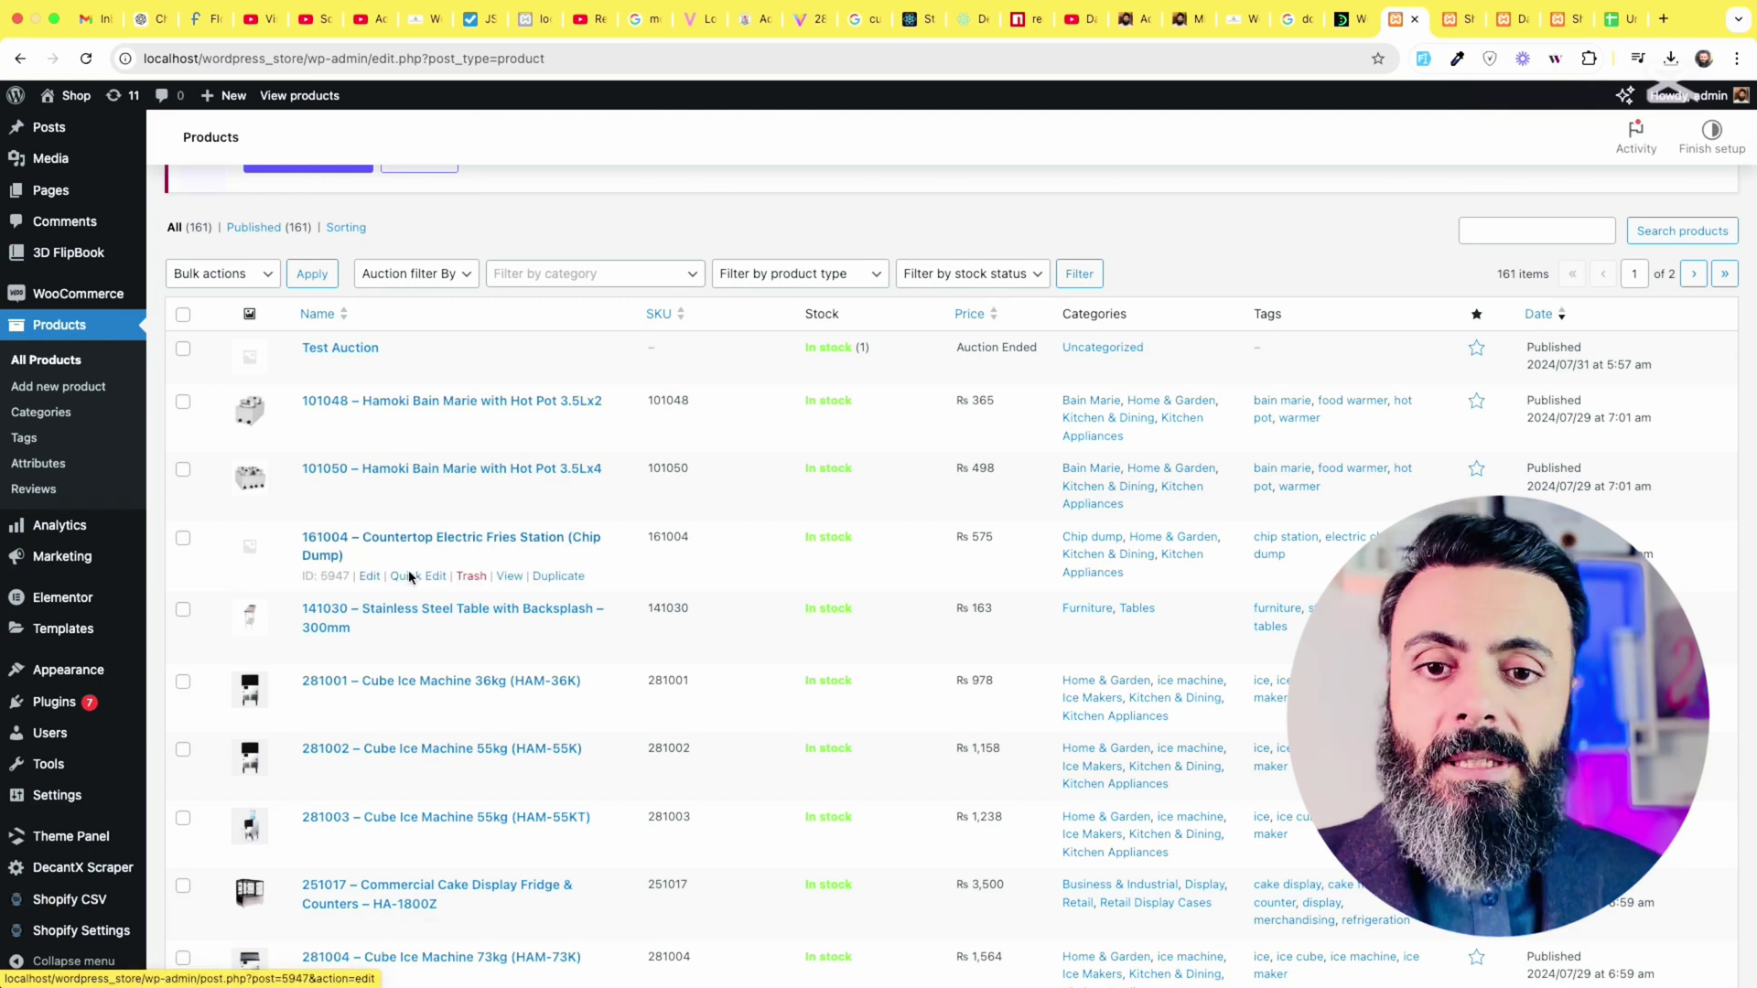
pyautogui.scroll(5, 393, 776)
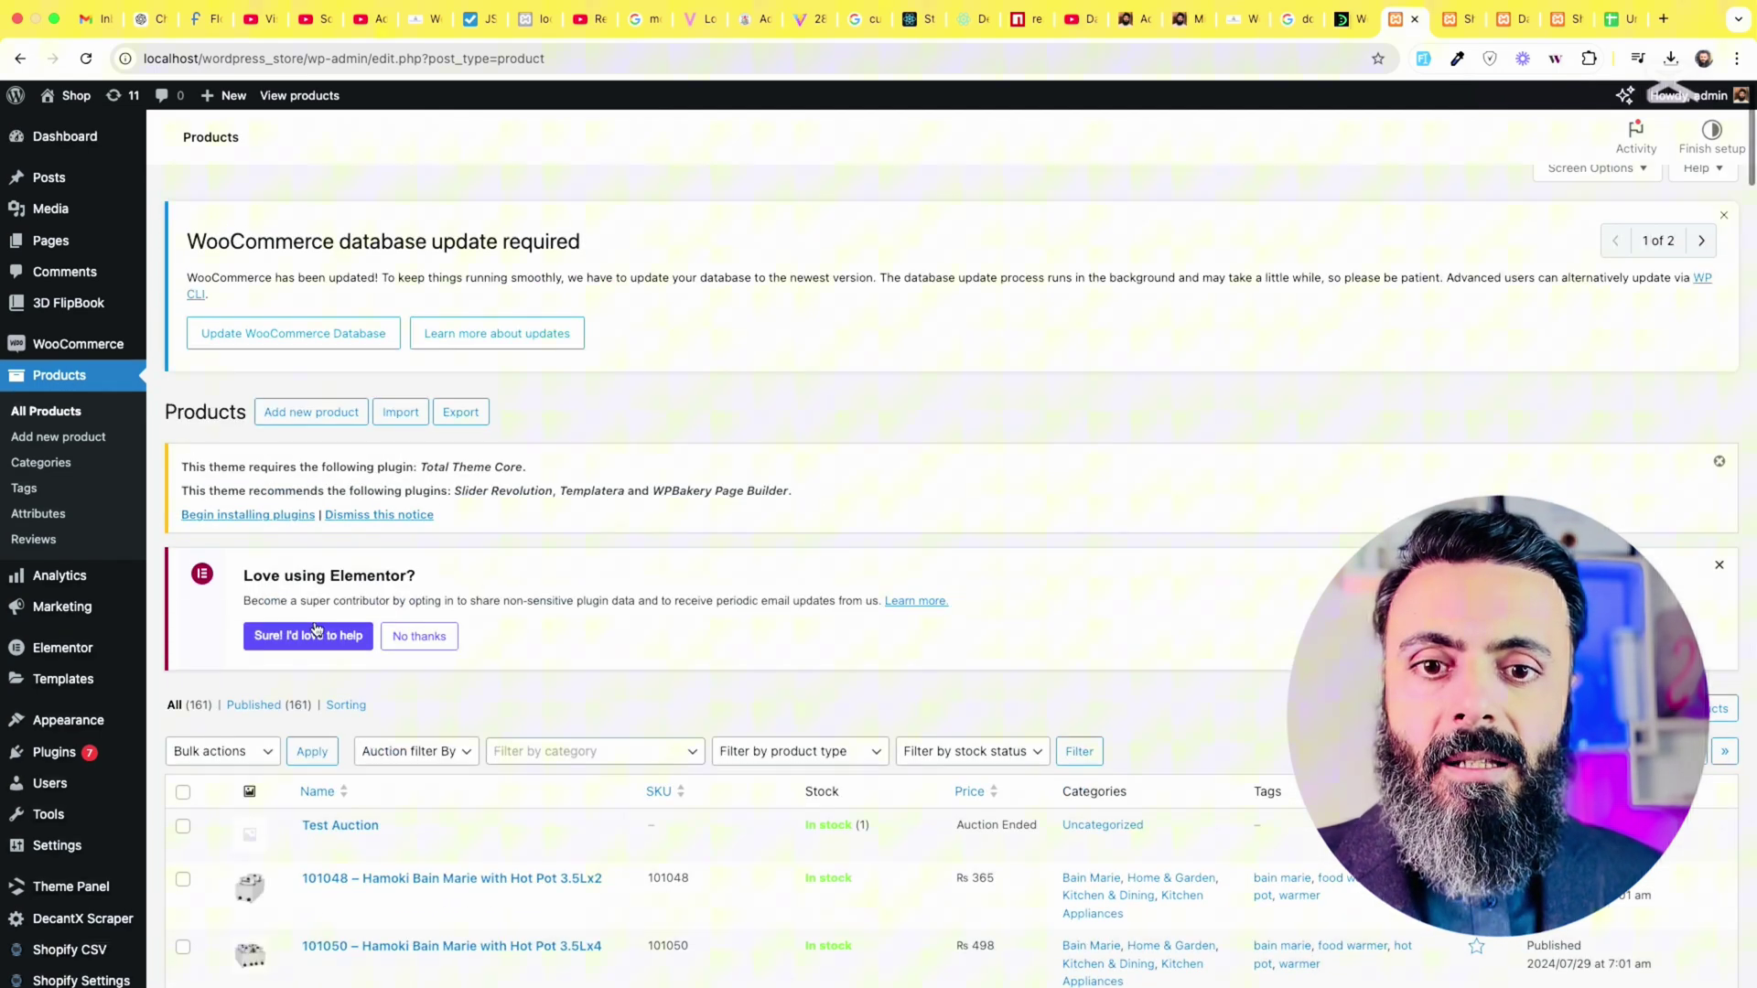
# Generate a CSV of all products and save it as sample.csv on the Desktop, replacing the old file.
pyautogui.click(460, 412)
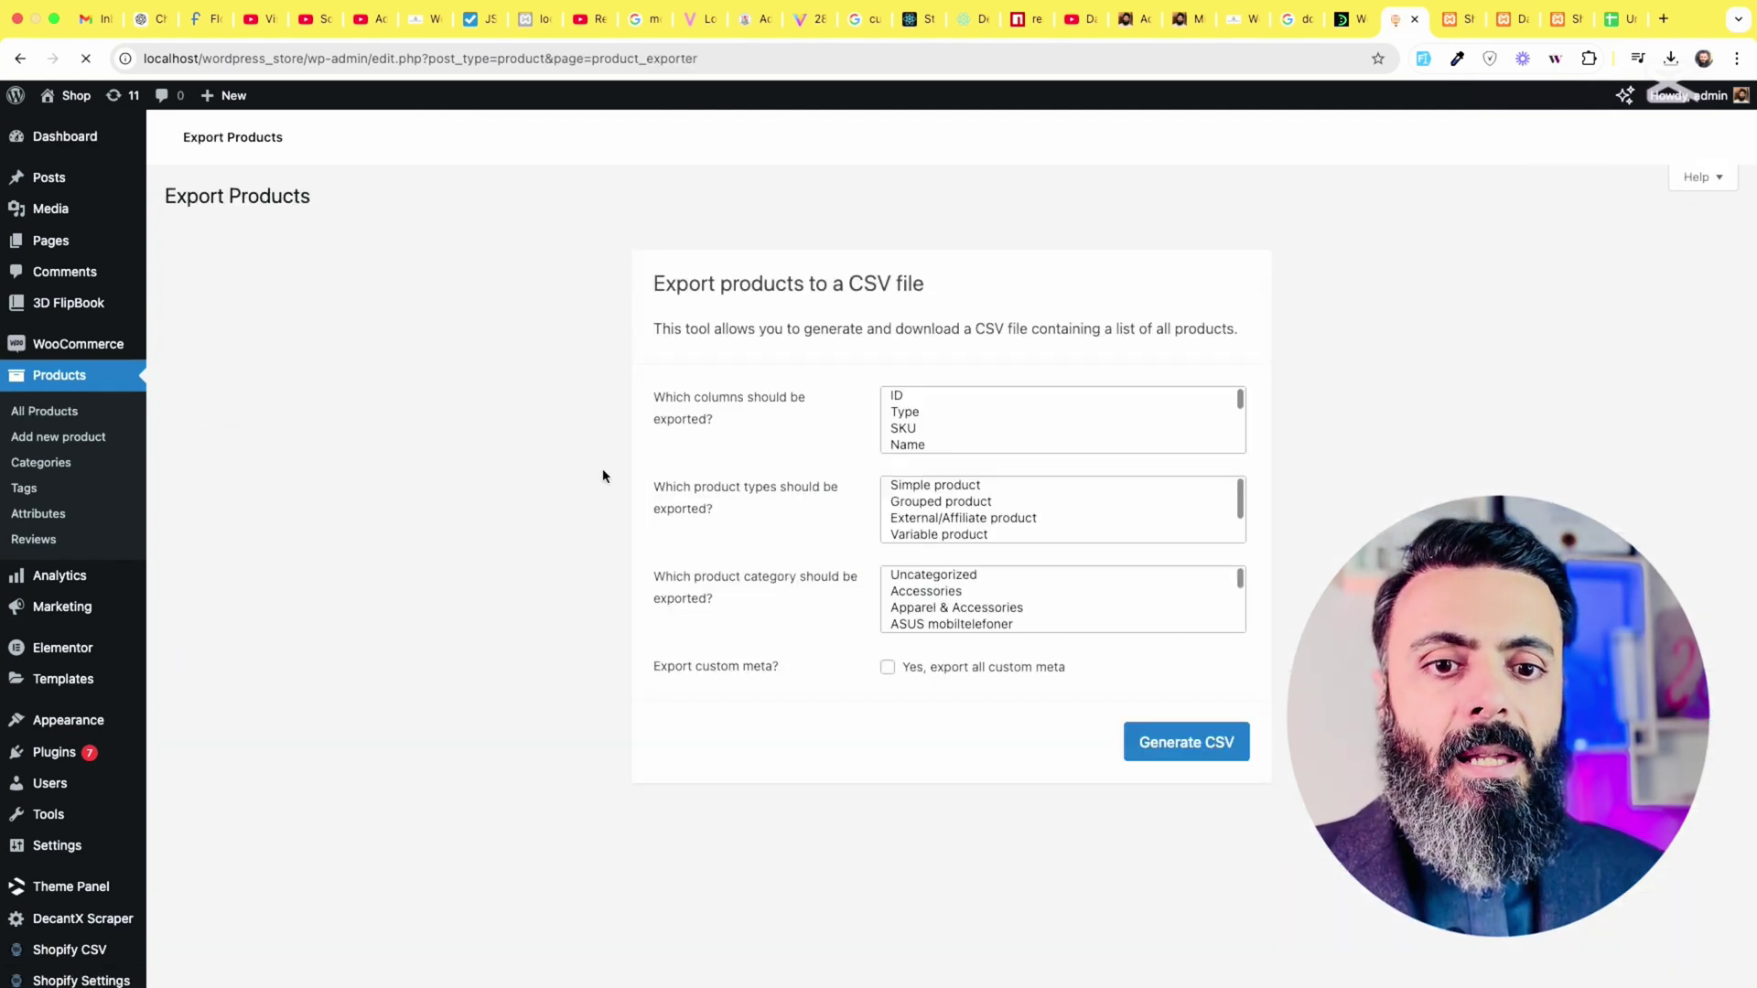
pyautogui.scroll(-1, 845, 602)
pyautogui.scroll(-1, 846, 602)
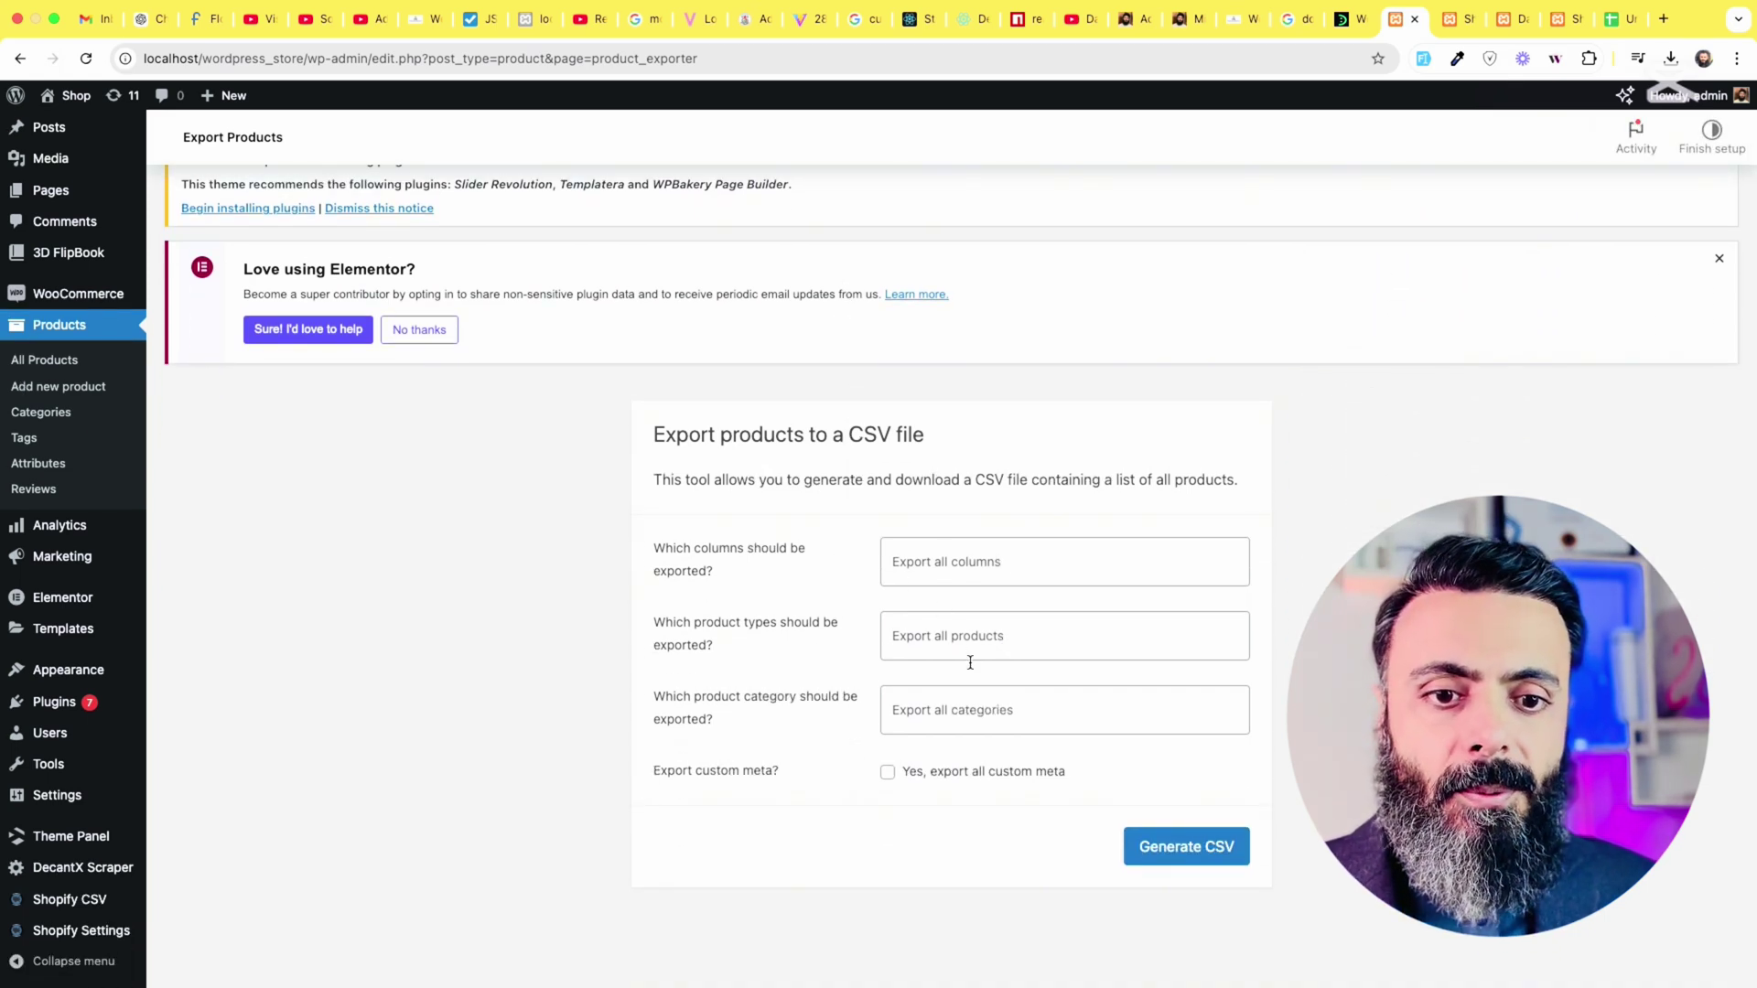
pyautogui.click(1201, 859)
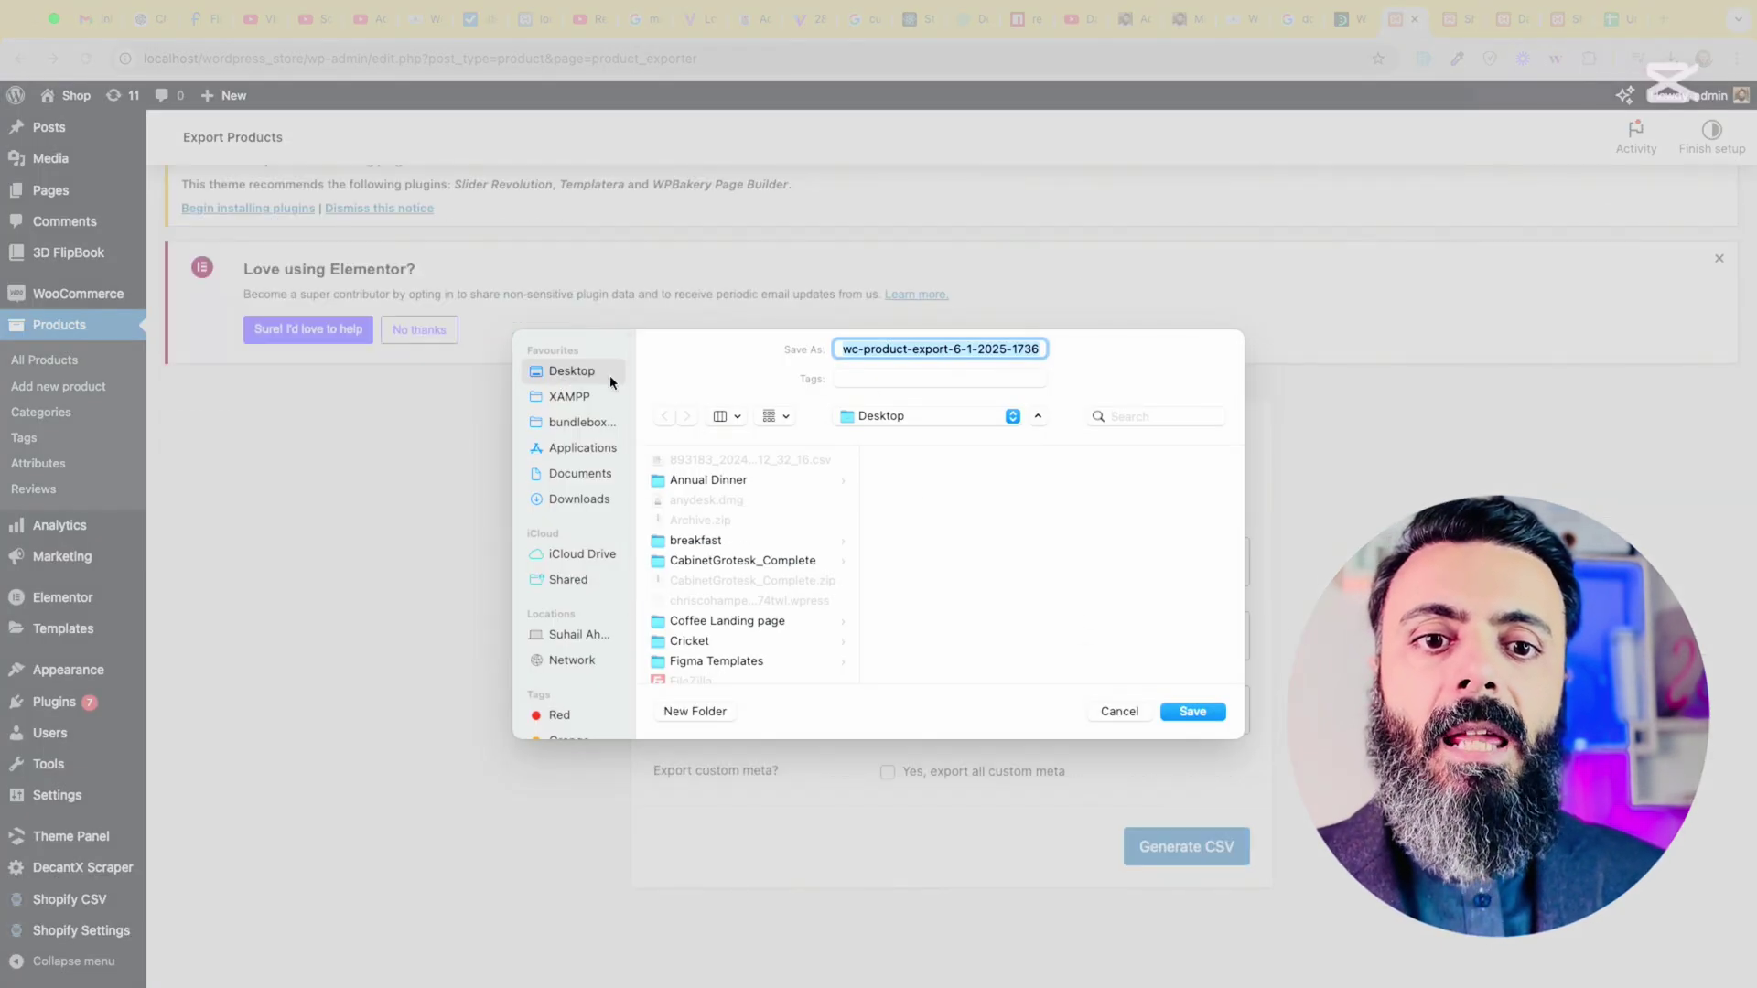
pyautogui.write('sample')
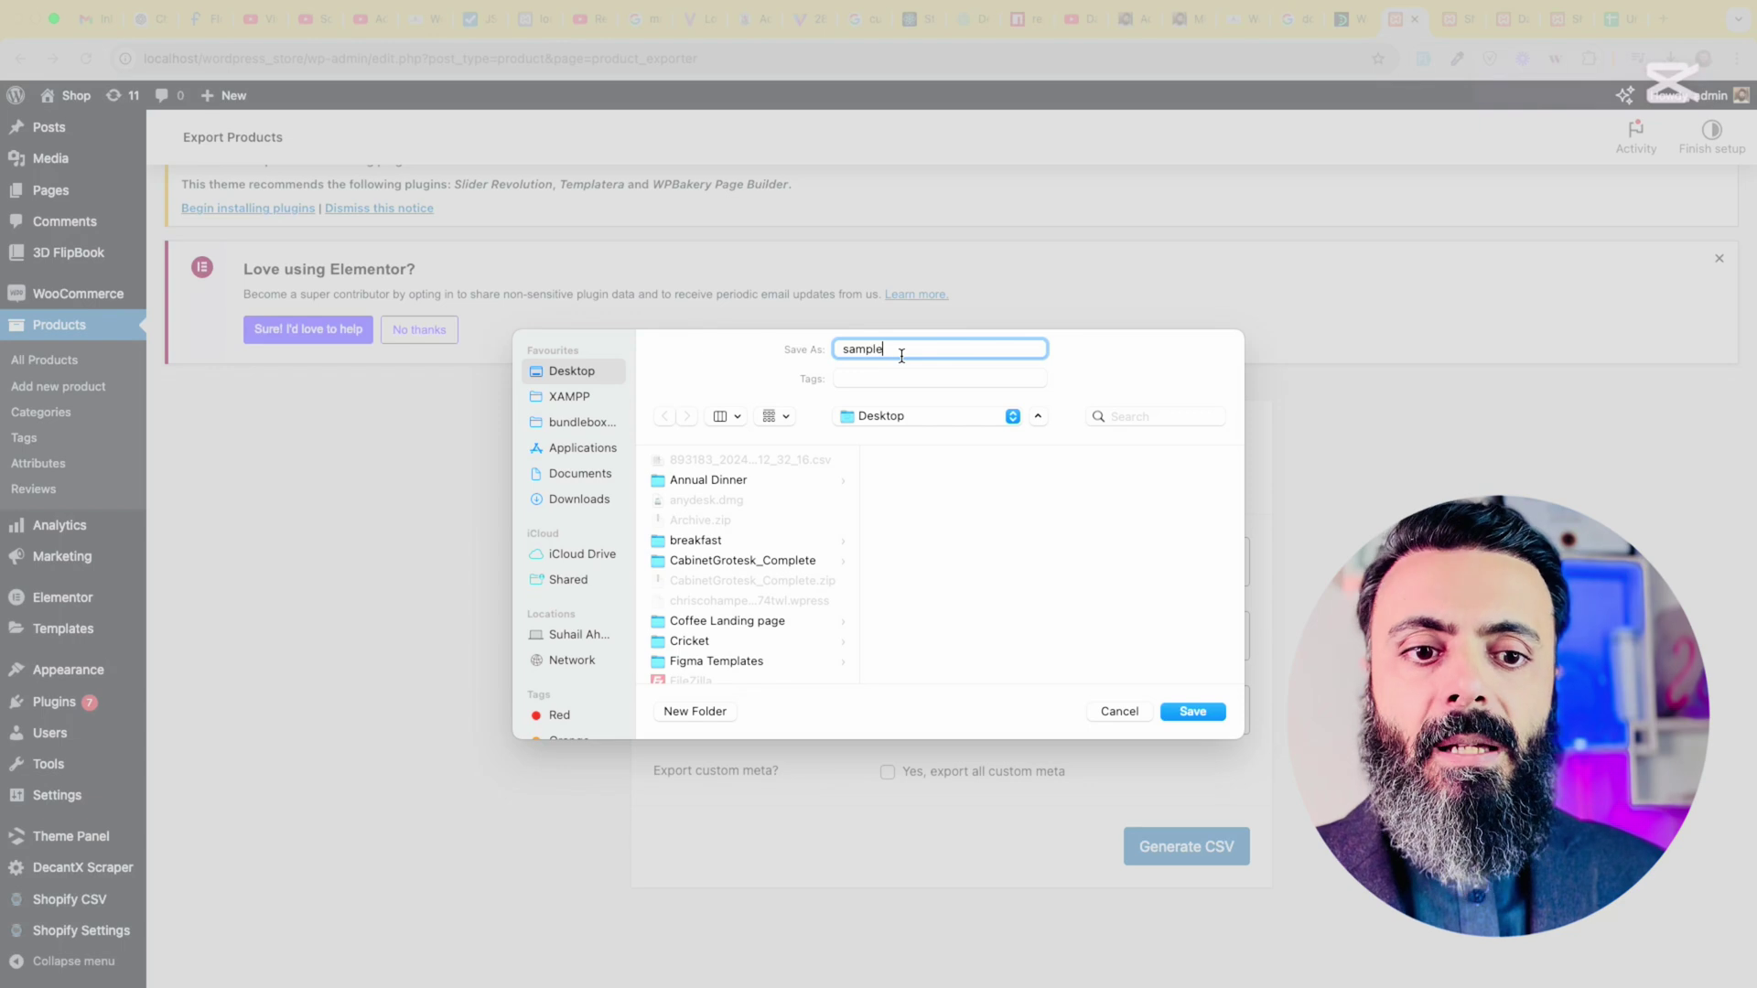
pyautogui.click(1192, 713)
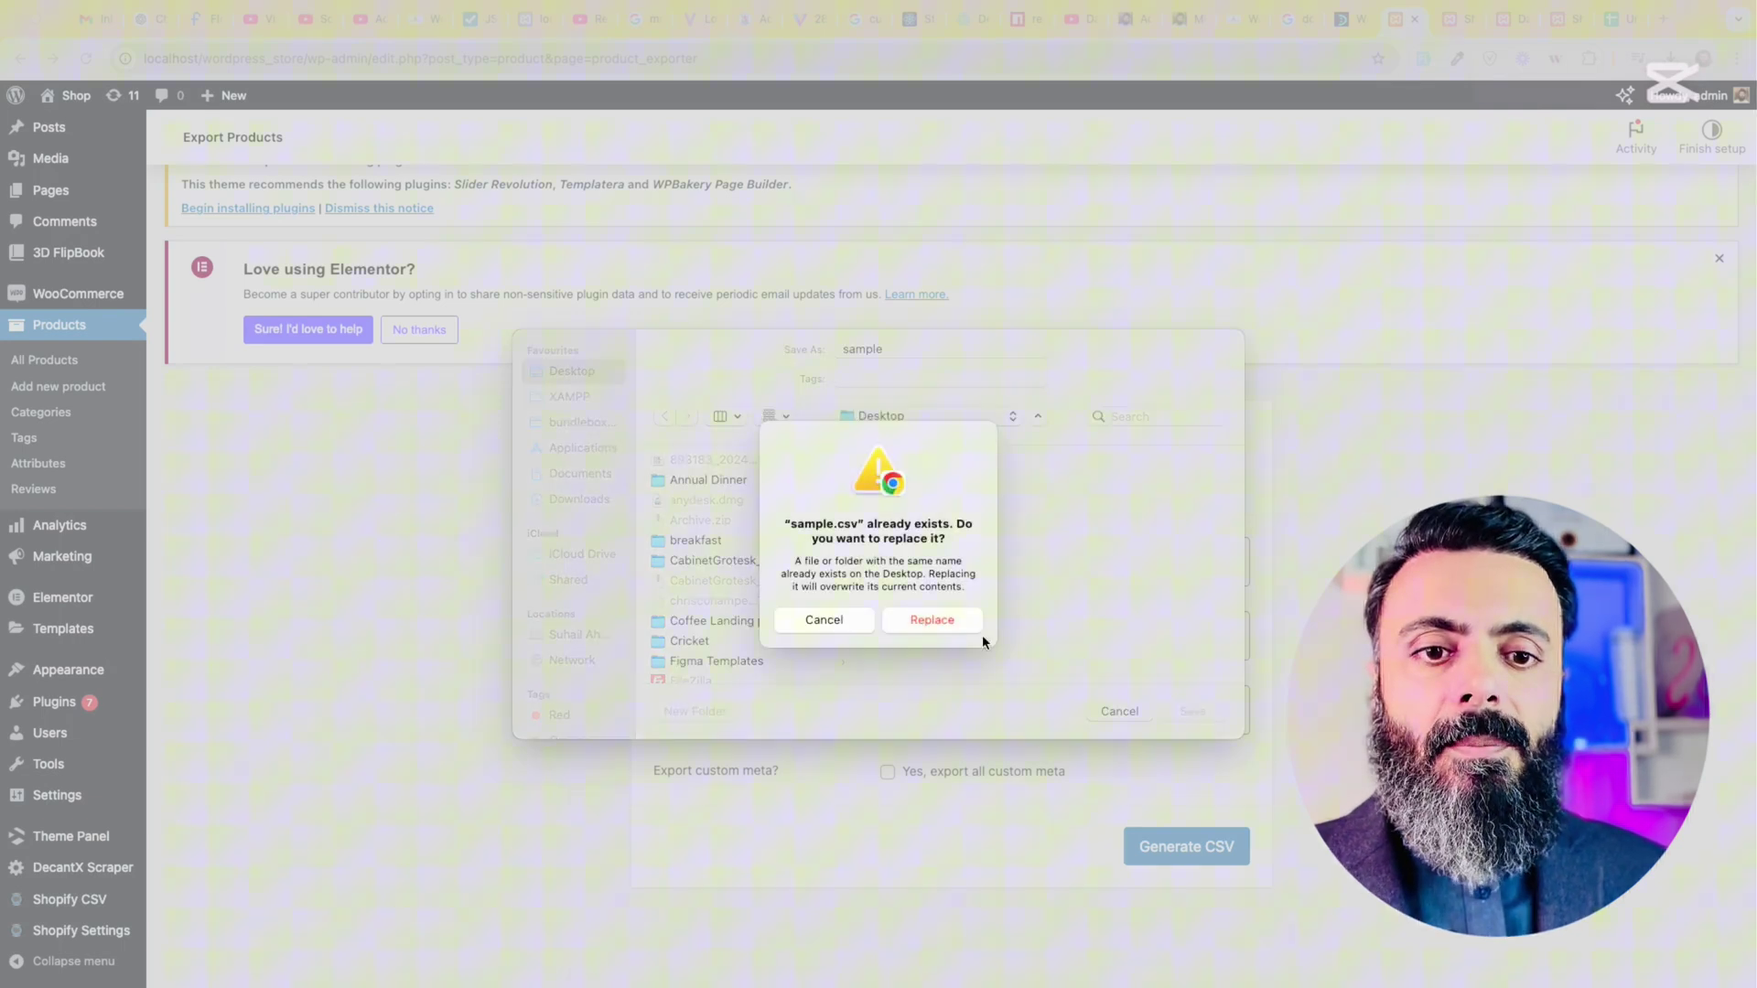
pyautogui.click(943, 625)
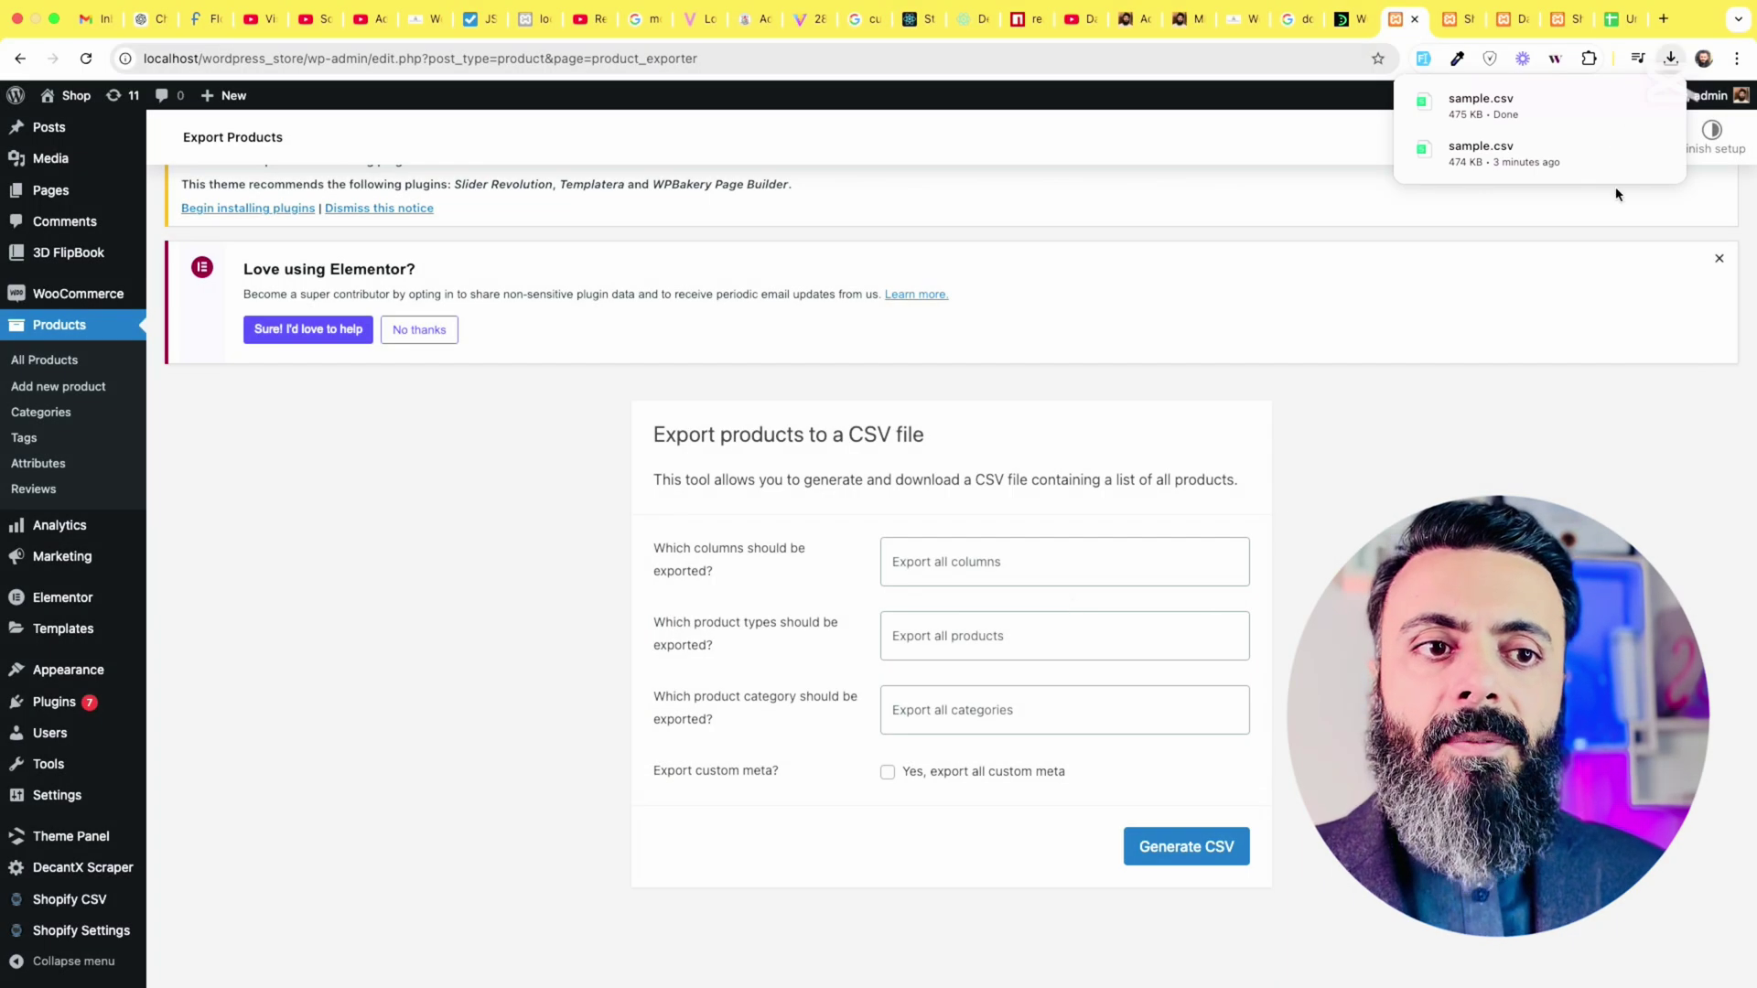
# Search for 'google sheet' in a new tab and create a blank spreadsheet.
pyautogui.click(1664, 18)
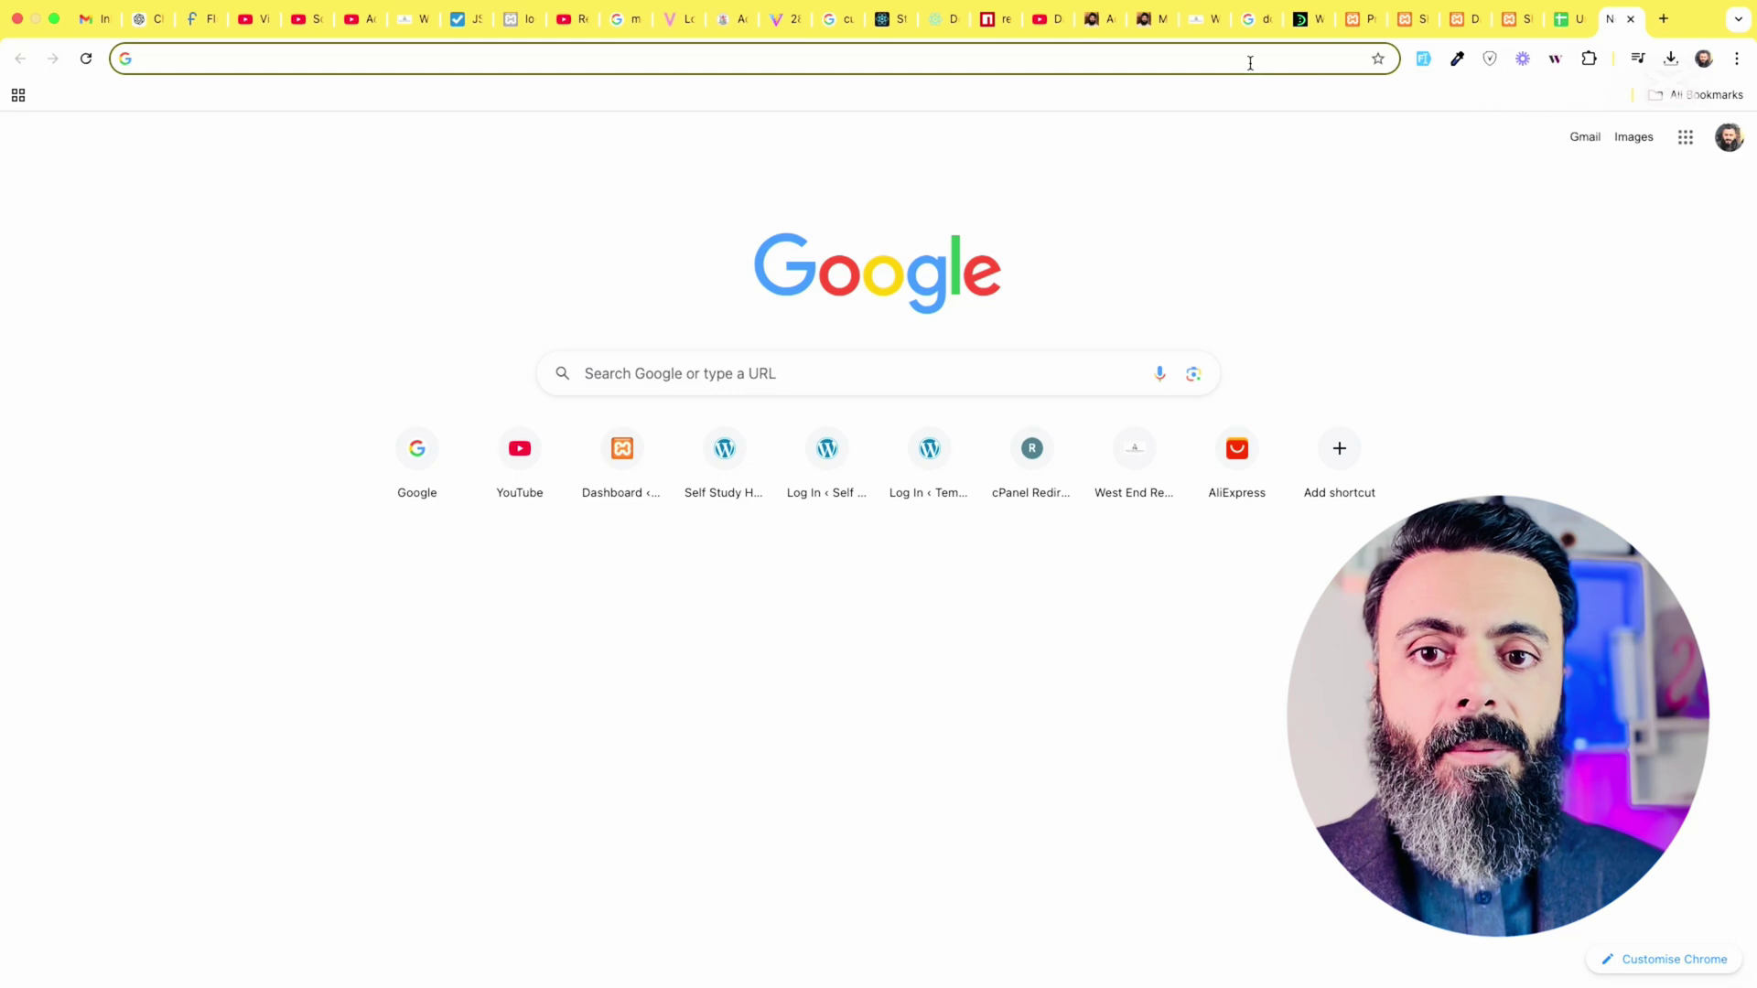
pyautogui.write('google sheet')
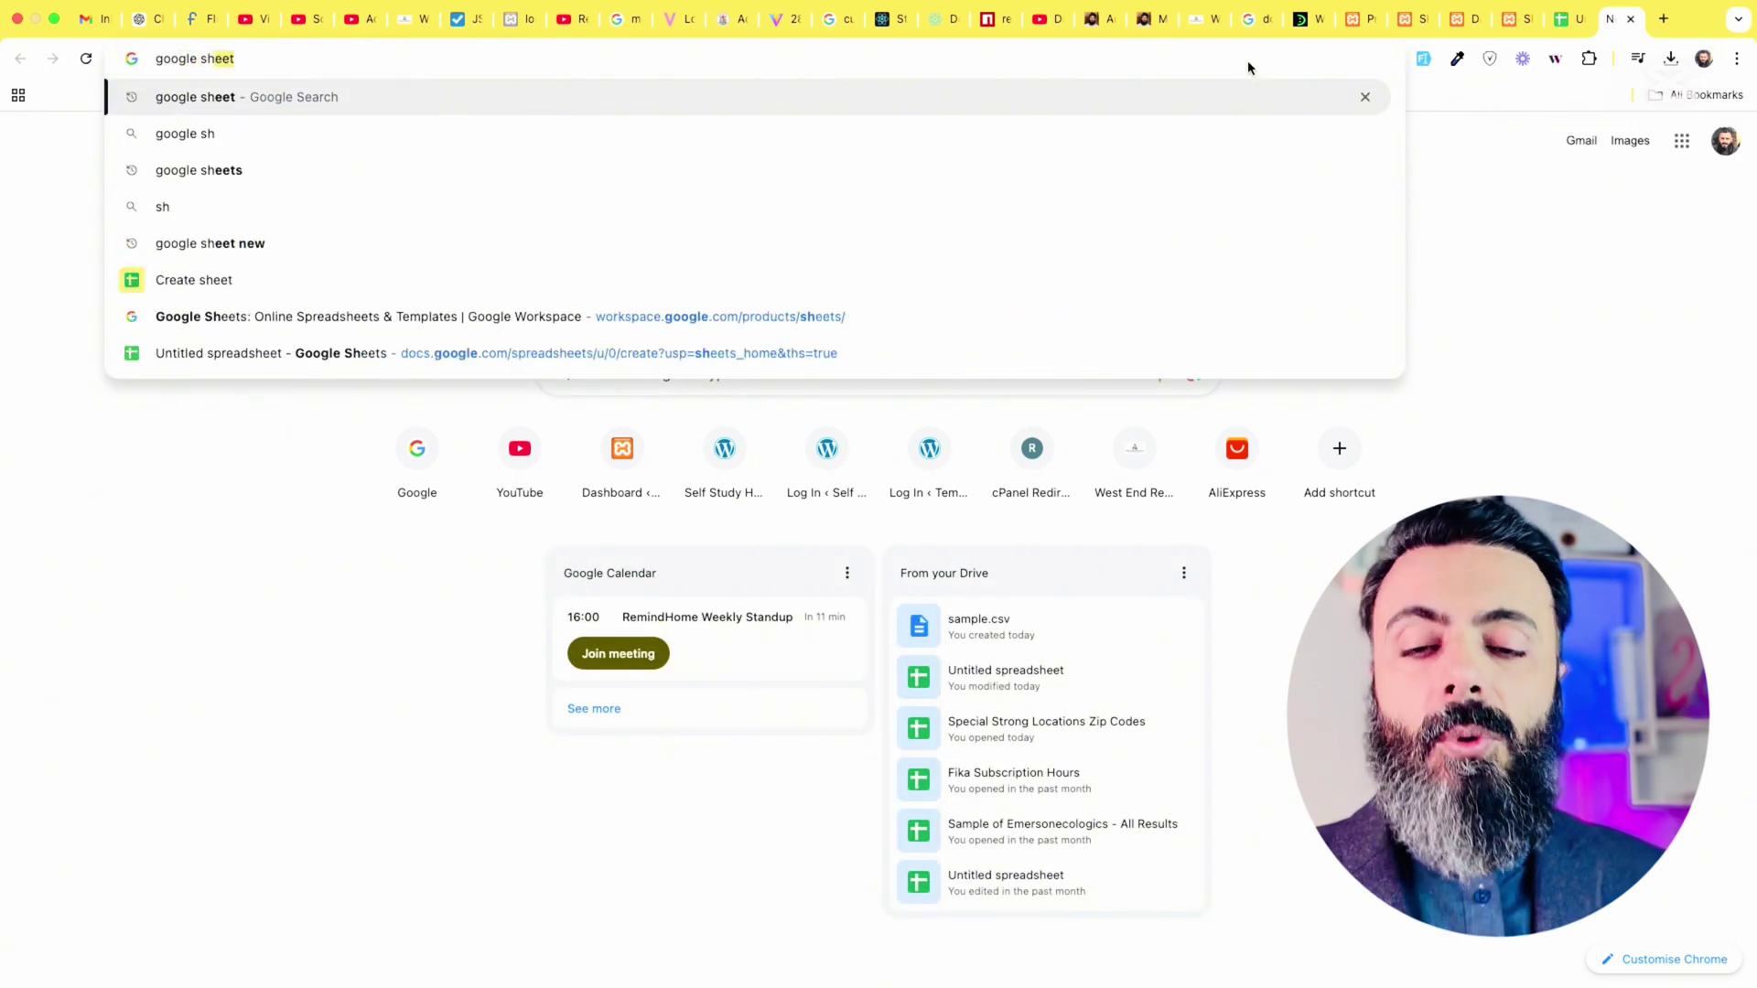
pyautogui.press('Return')
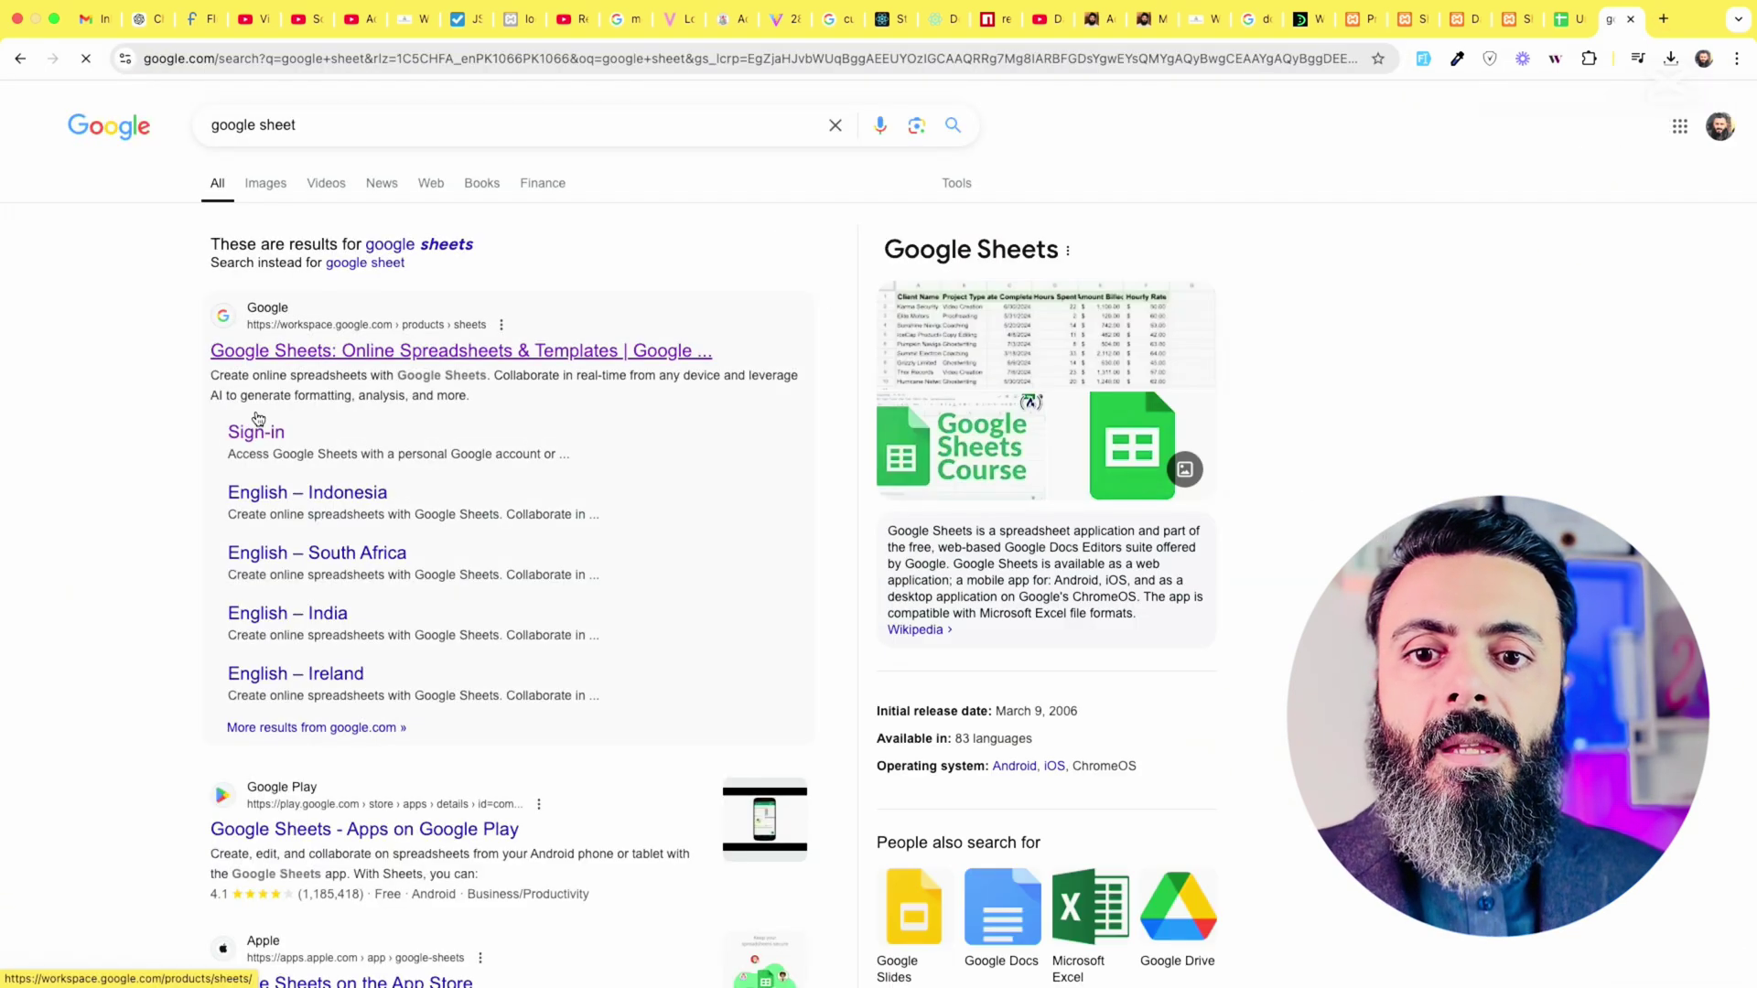
pyautogui.click(257, 435)
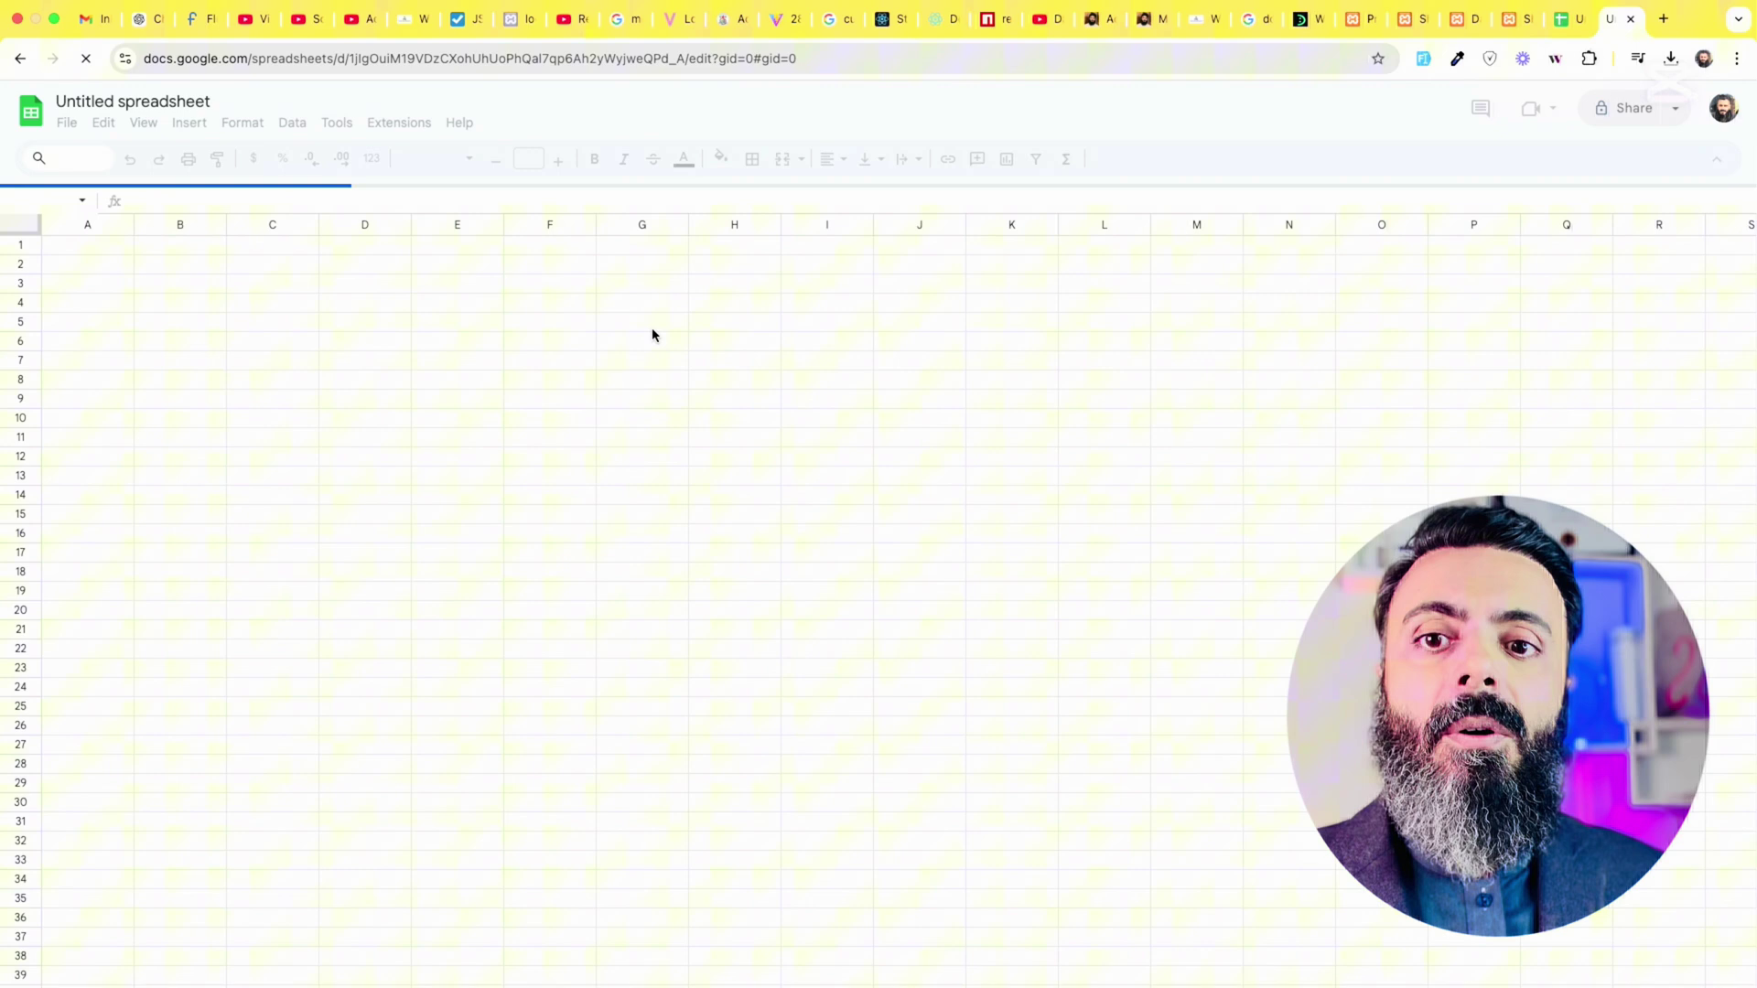
# Import the downloaded sample.csv into the spreadsheet with Replace spreadsheet.
pyautogui.click(68, 125)
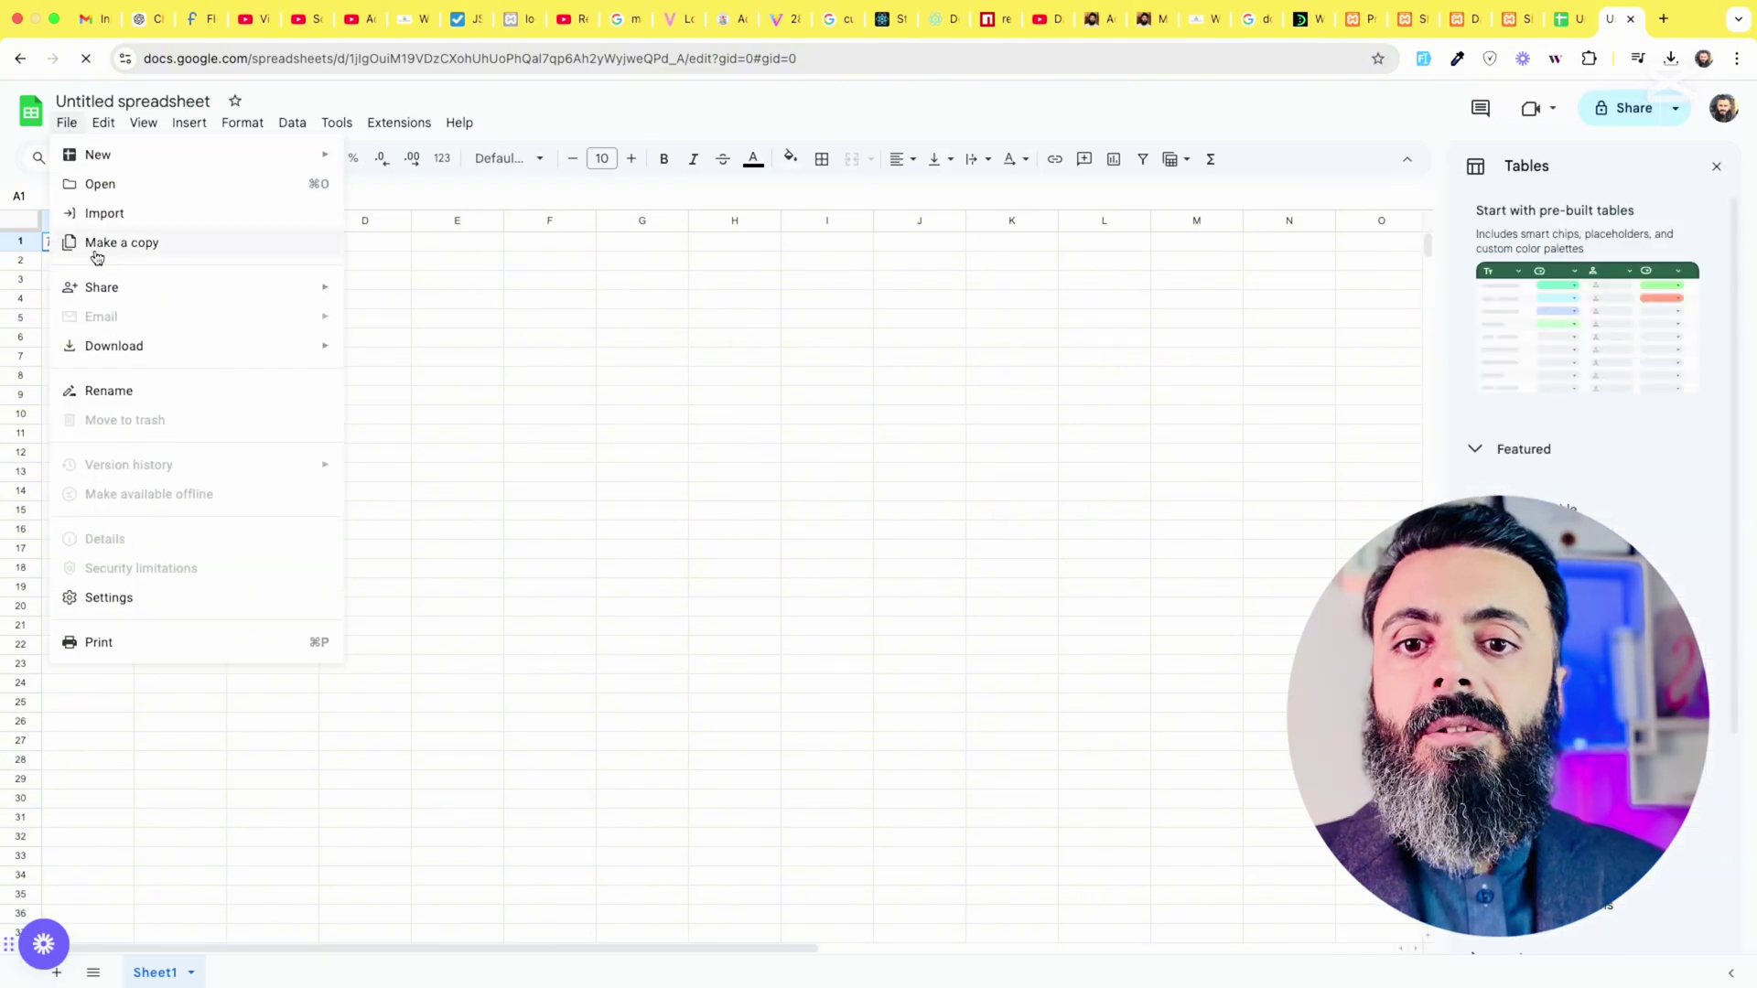
pyautogui.click(119, 214)
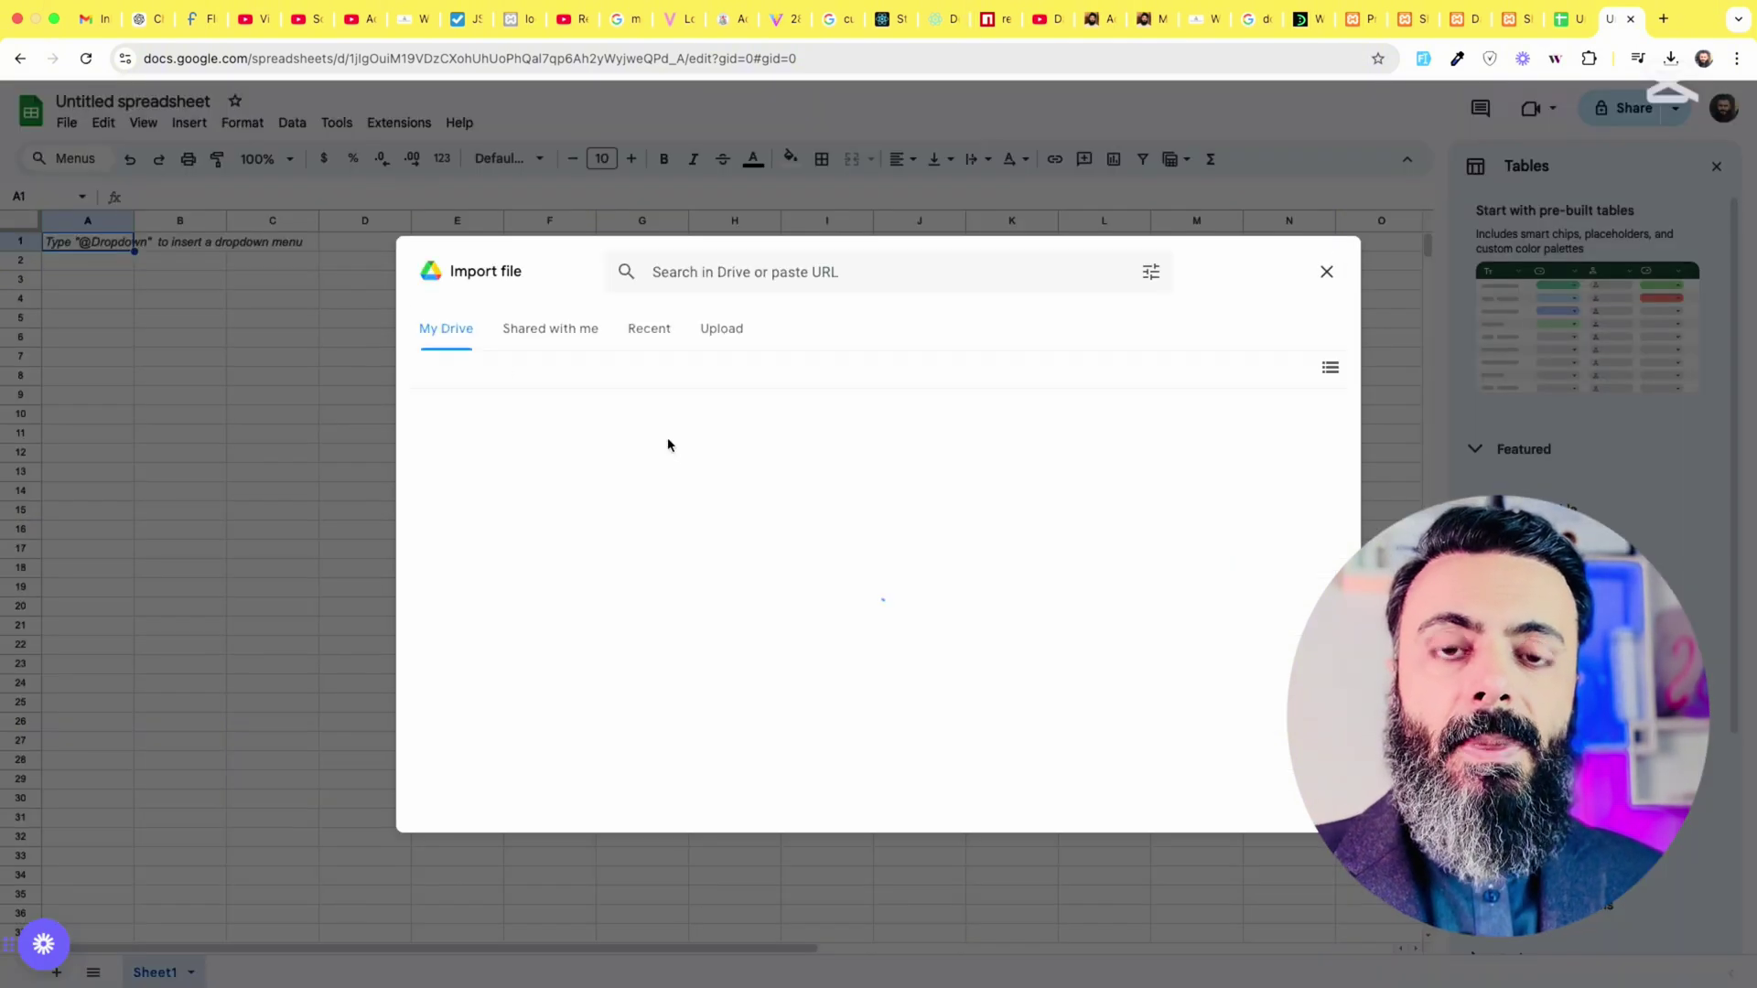
pyautogui.click(730, 333)
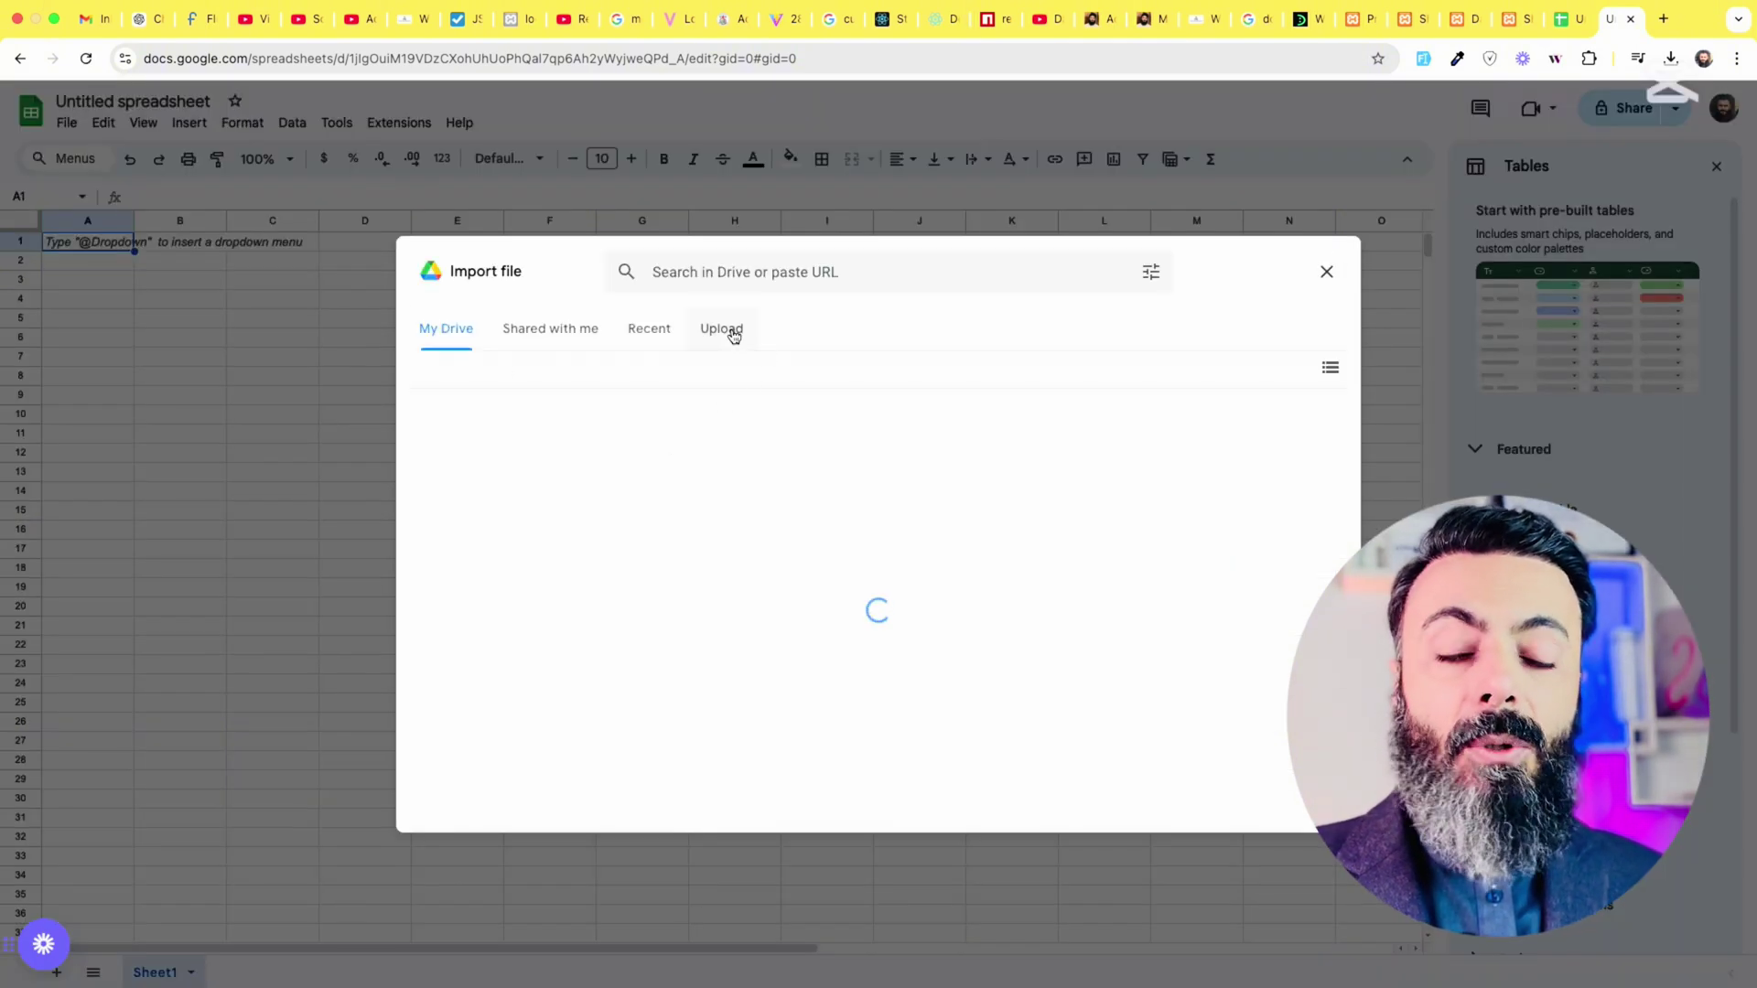
pyautogui.click(1670, 57)
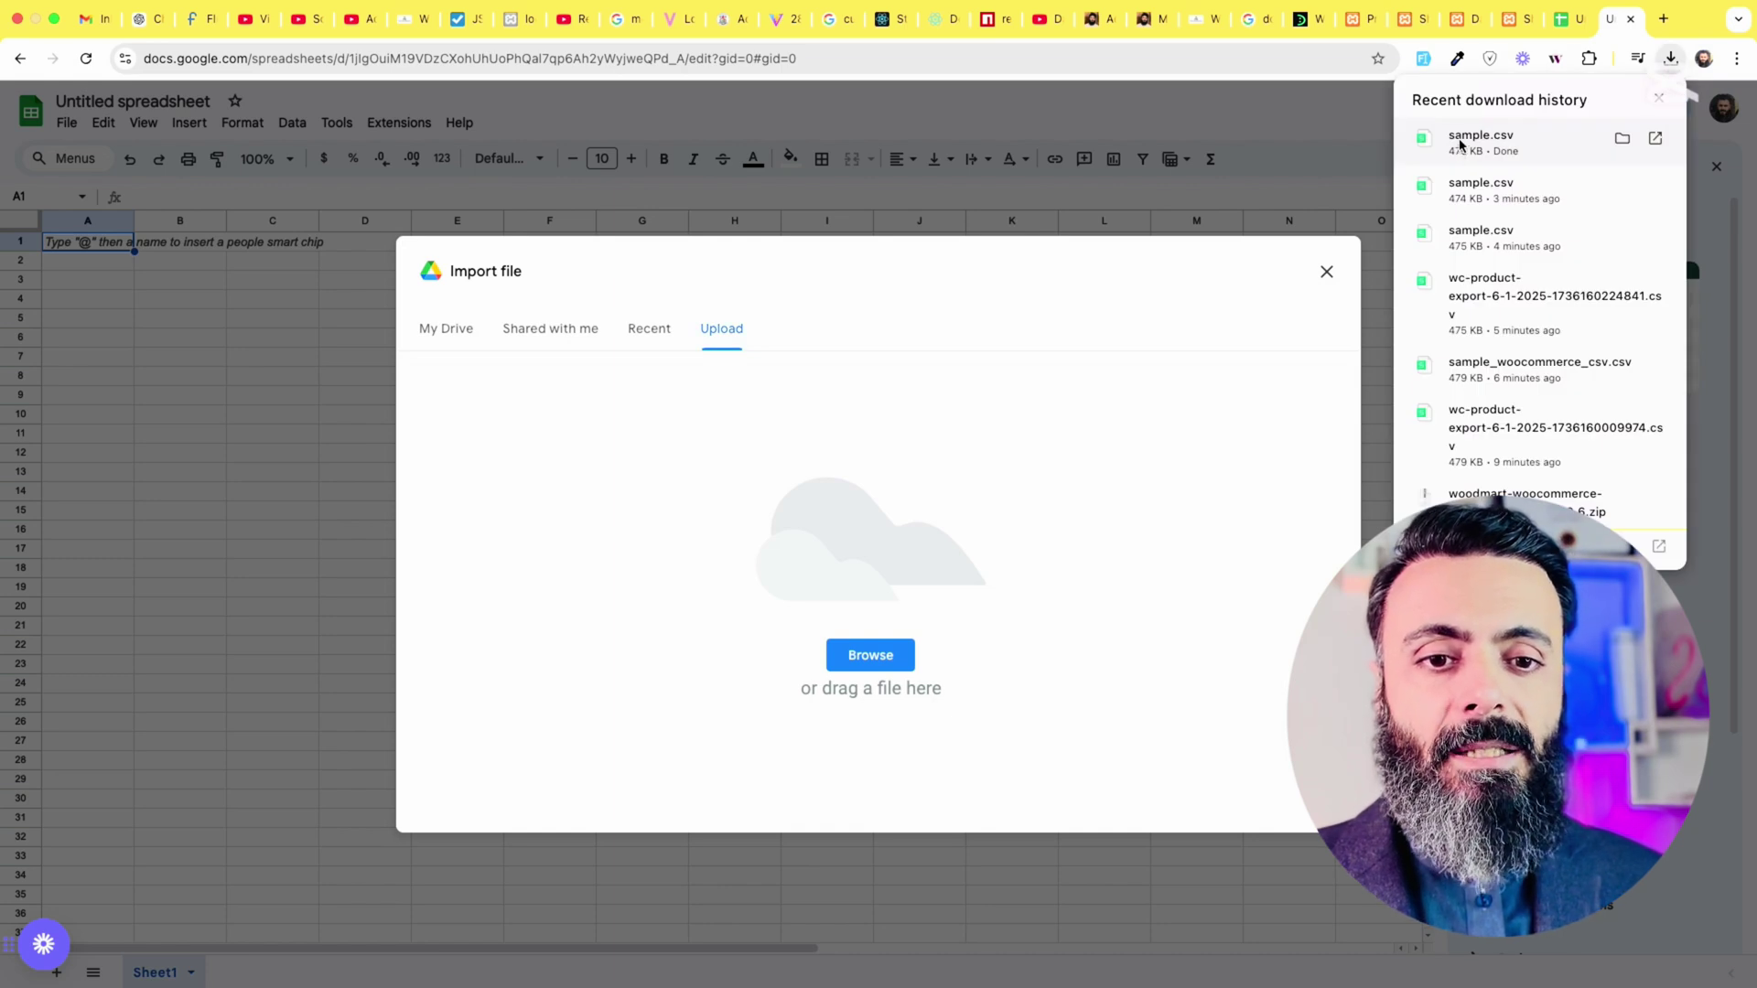
pyautogui.moveTo(1460, 144); pyautogui.dragTo(942, 519)
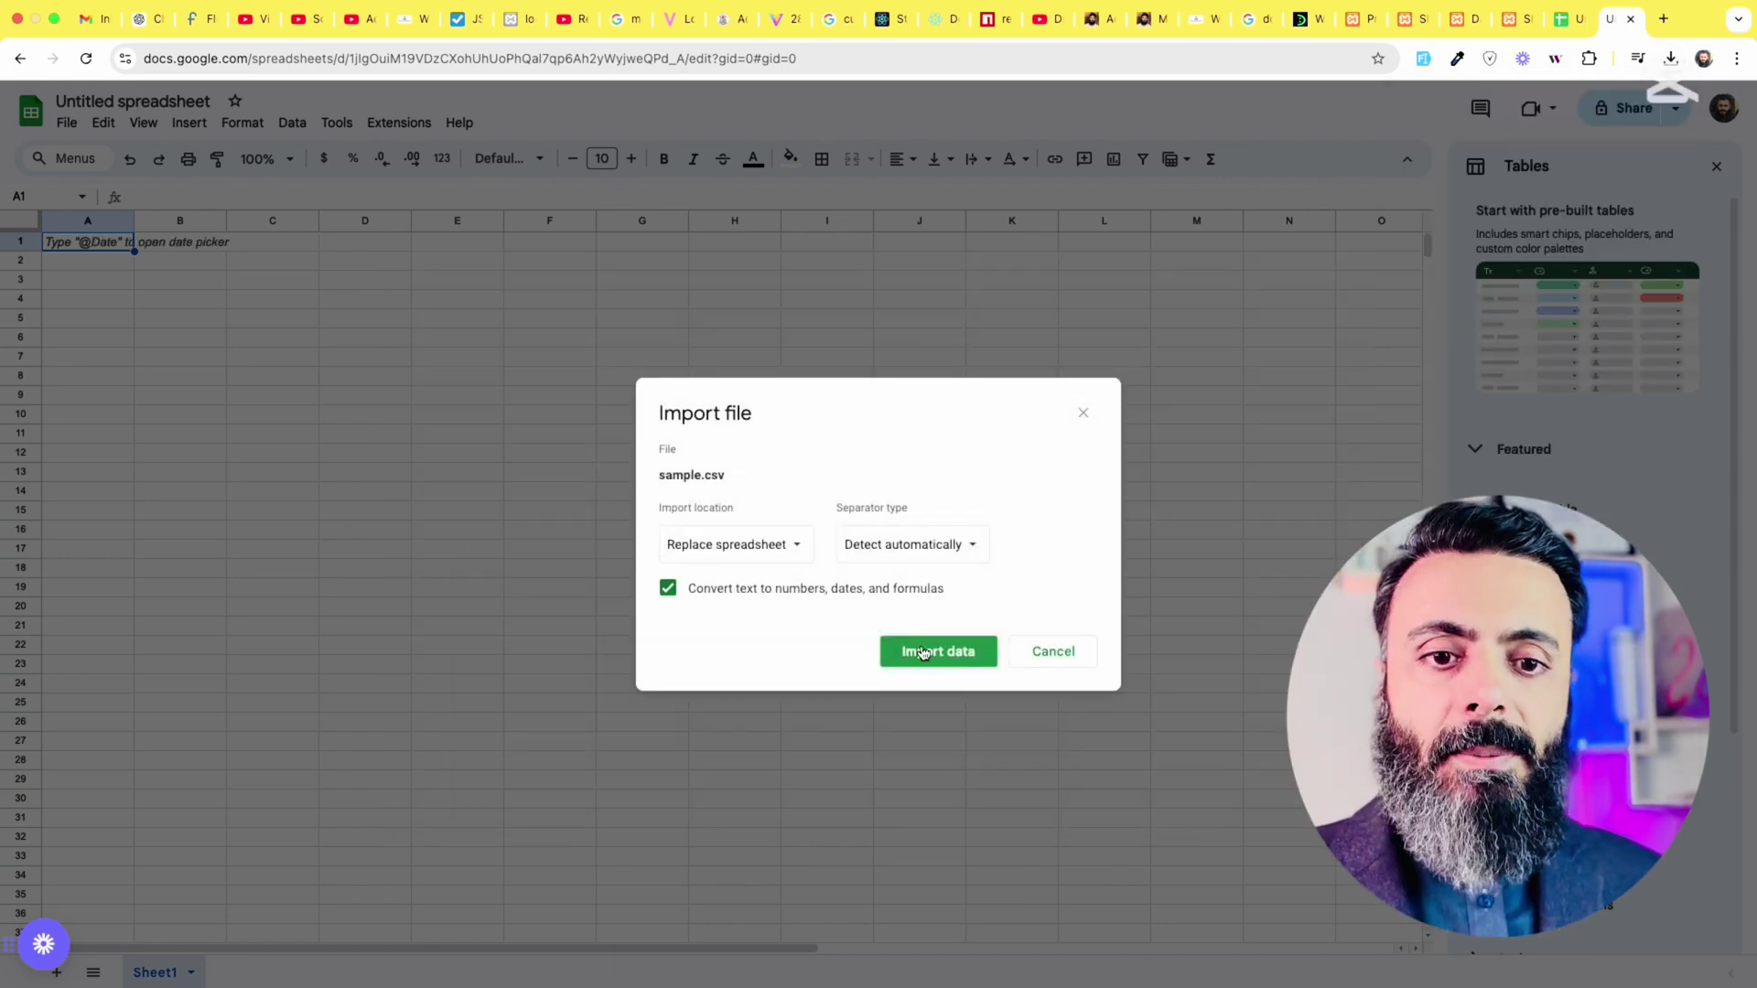
pyautogui.click(924, 655)
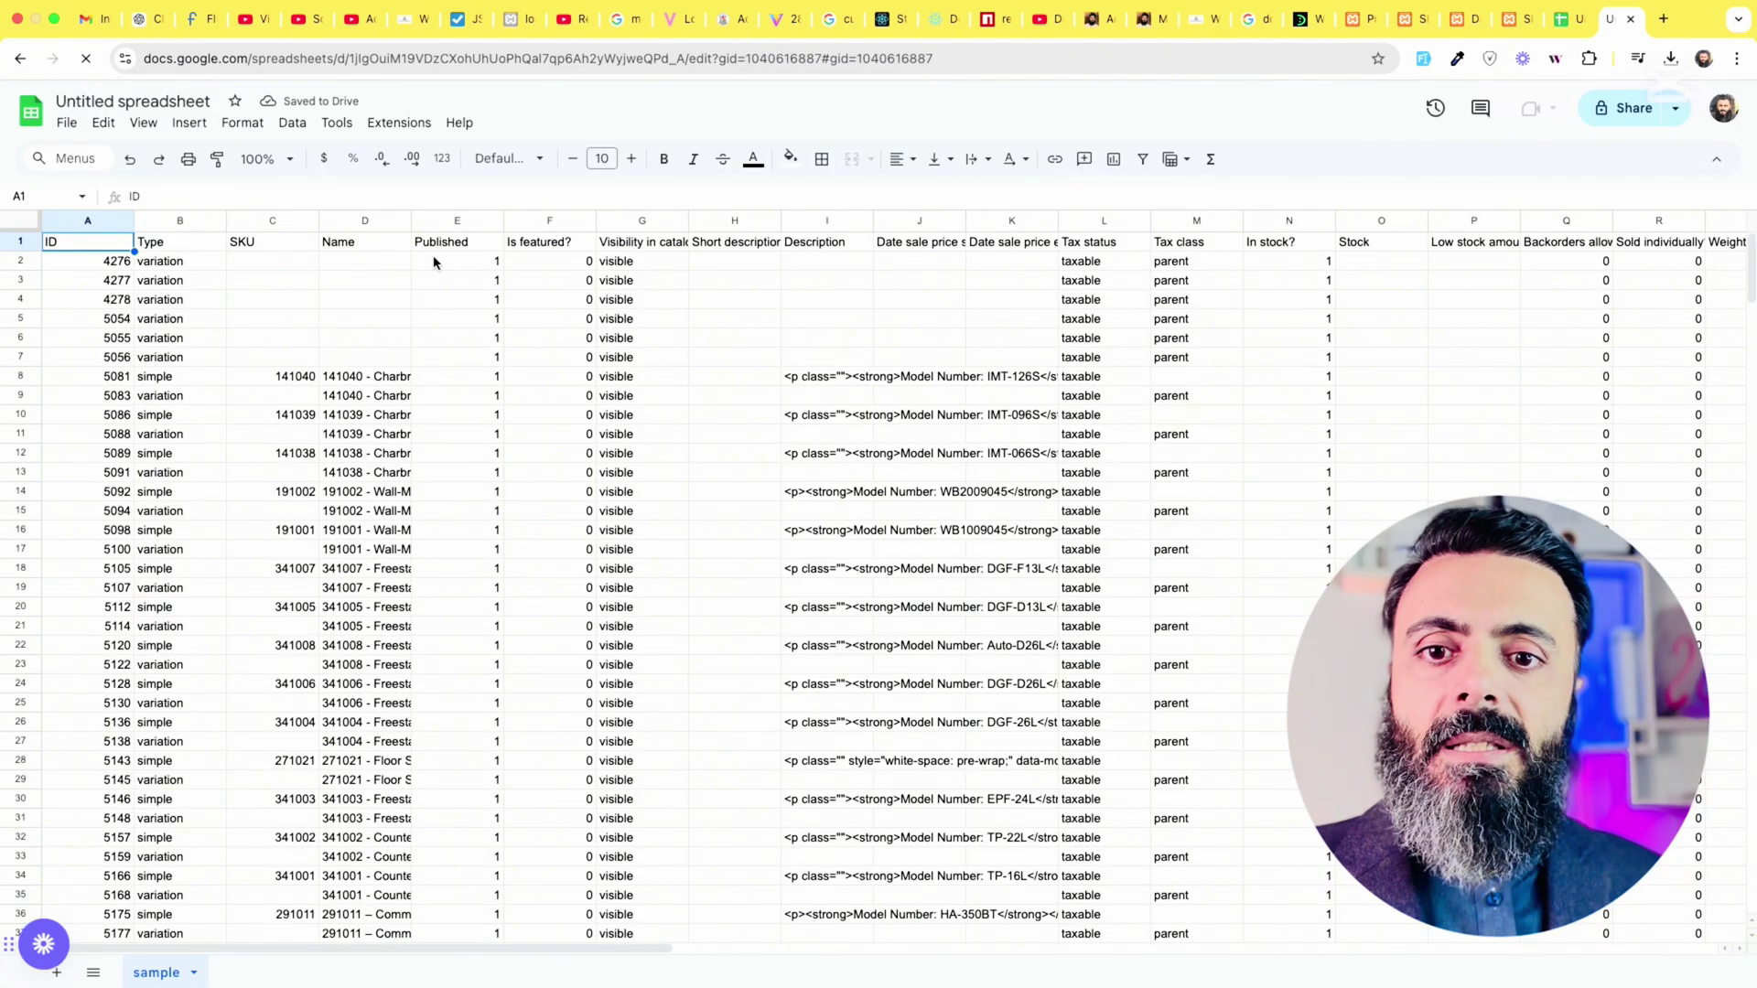
# Delete rows 2–7, the six variation rows lacking SKU and Name, so data starts at ID 5081.
pyautogui.moveTo(274, 266); pyautogui.dragTo(409, 355)
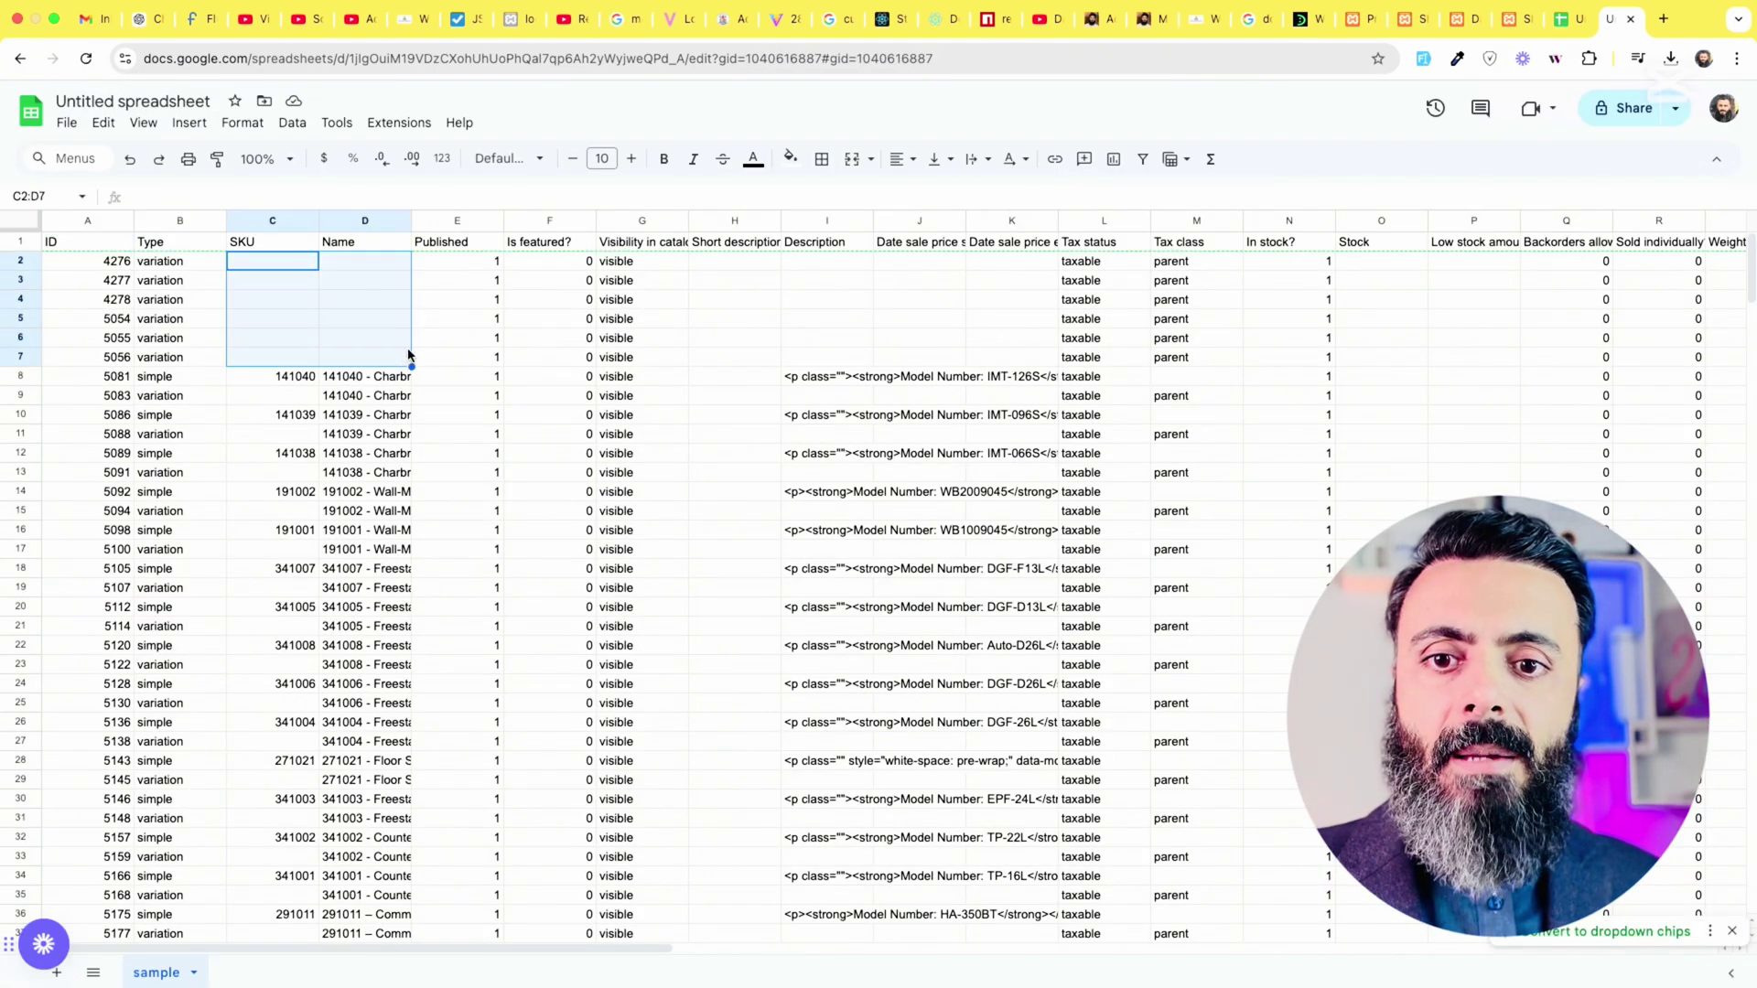
pyautogui.click(19, 260)
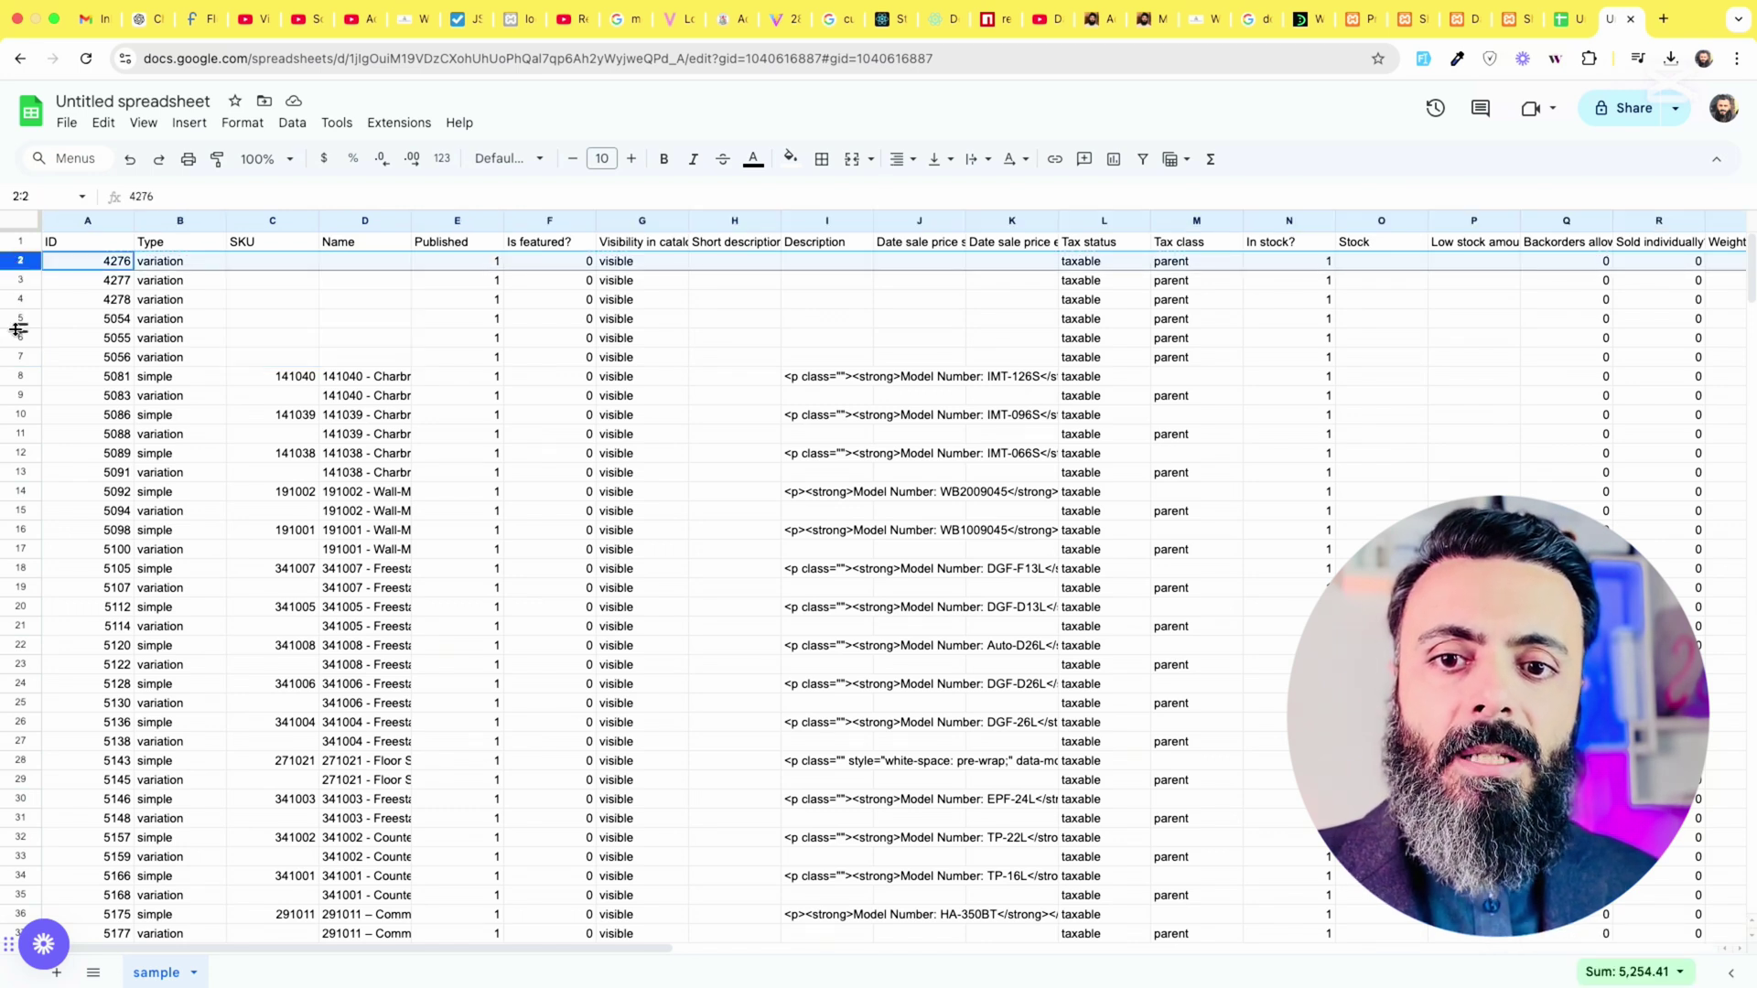
pyautogui.moveTo(19, 337); pyautogui.dragTo(16, 299)
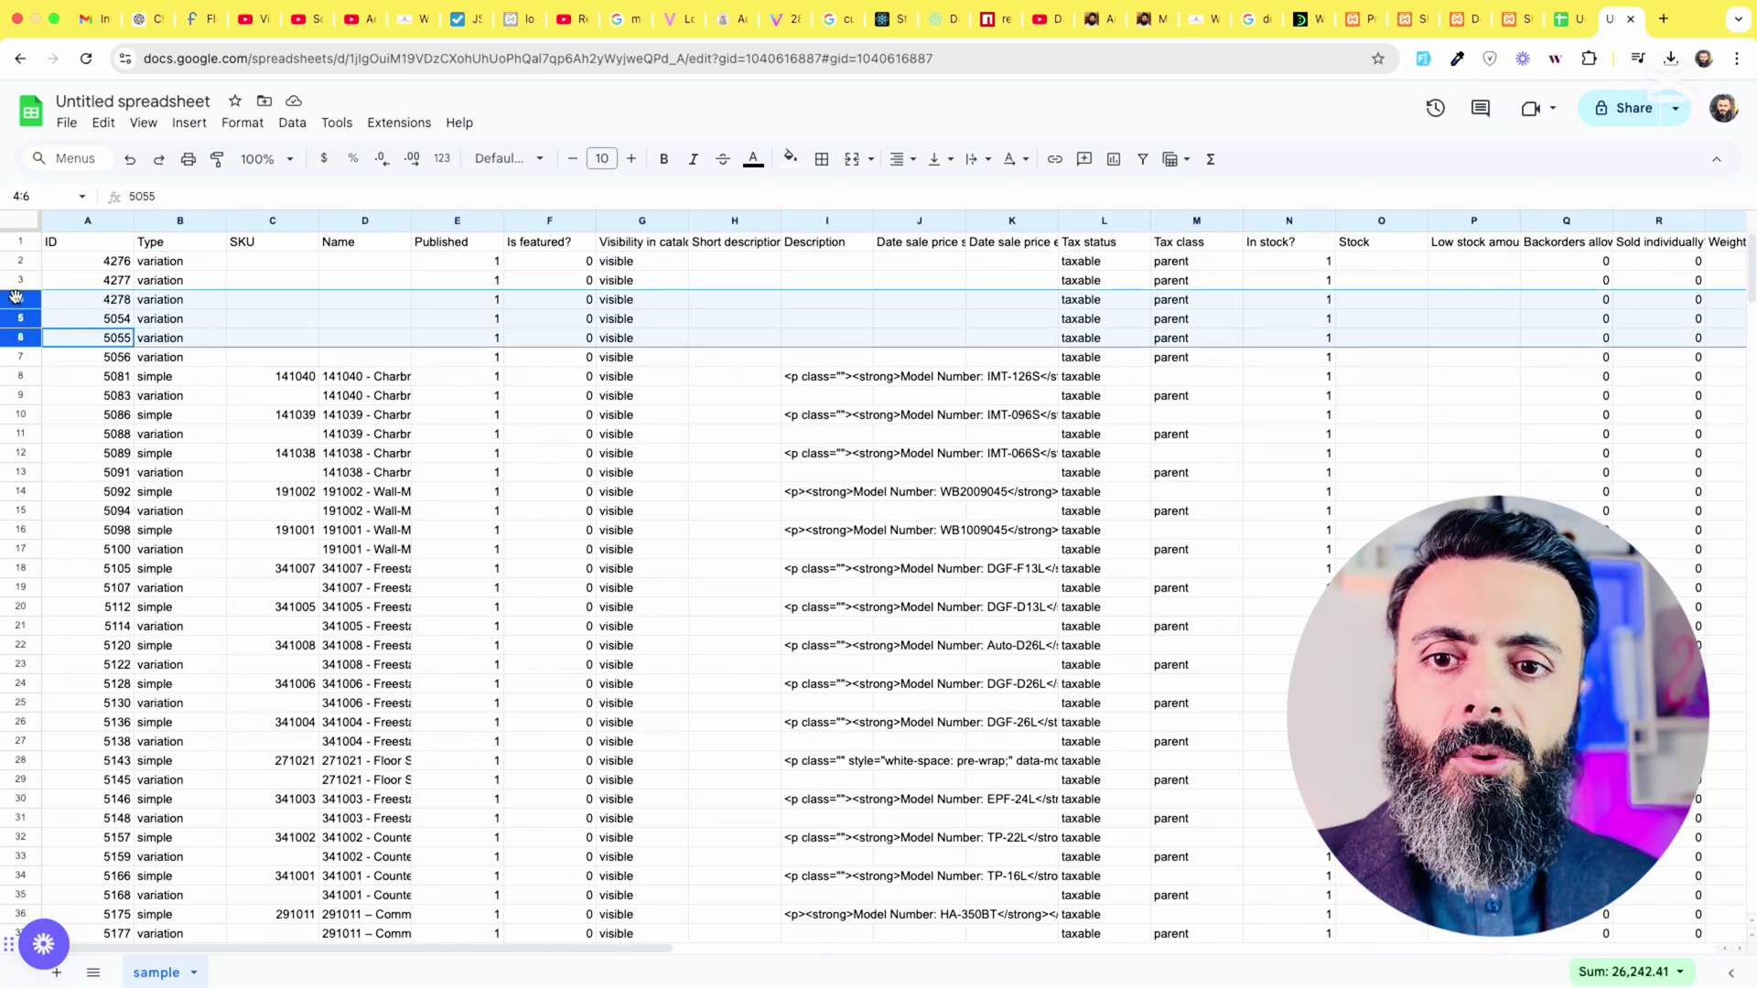
pyautogui.moveTo(16, 363); pyautogui.dragTo(17, 263)
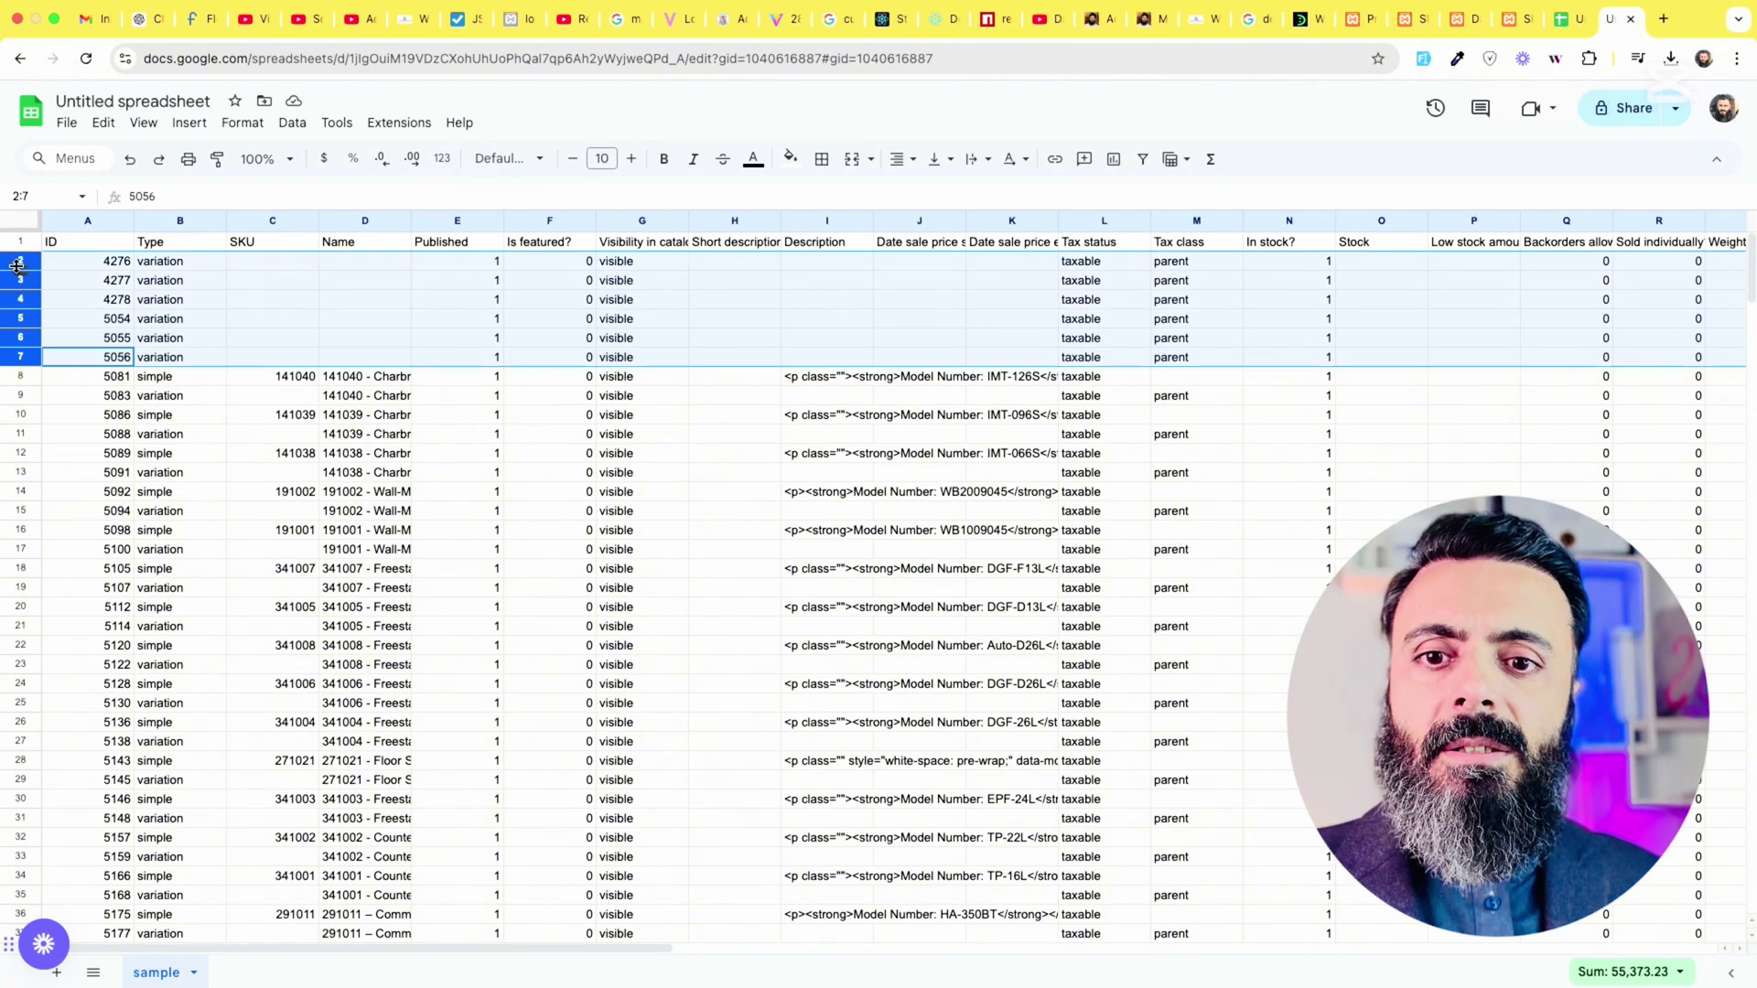
pyautogui.rightClick(17, 265)
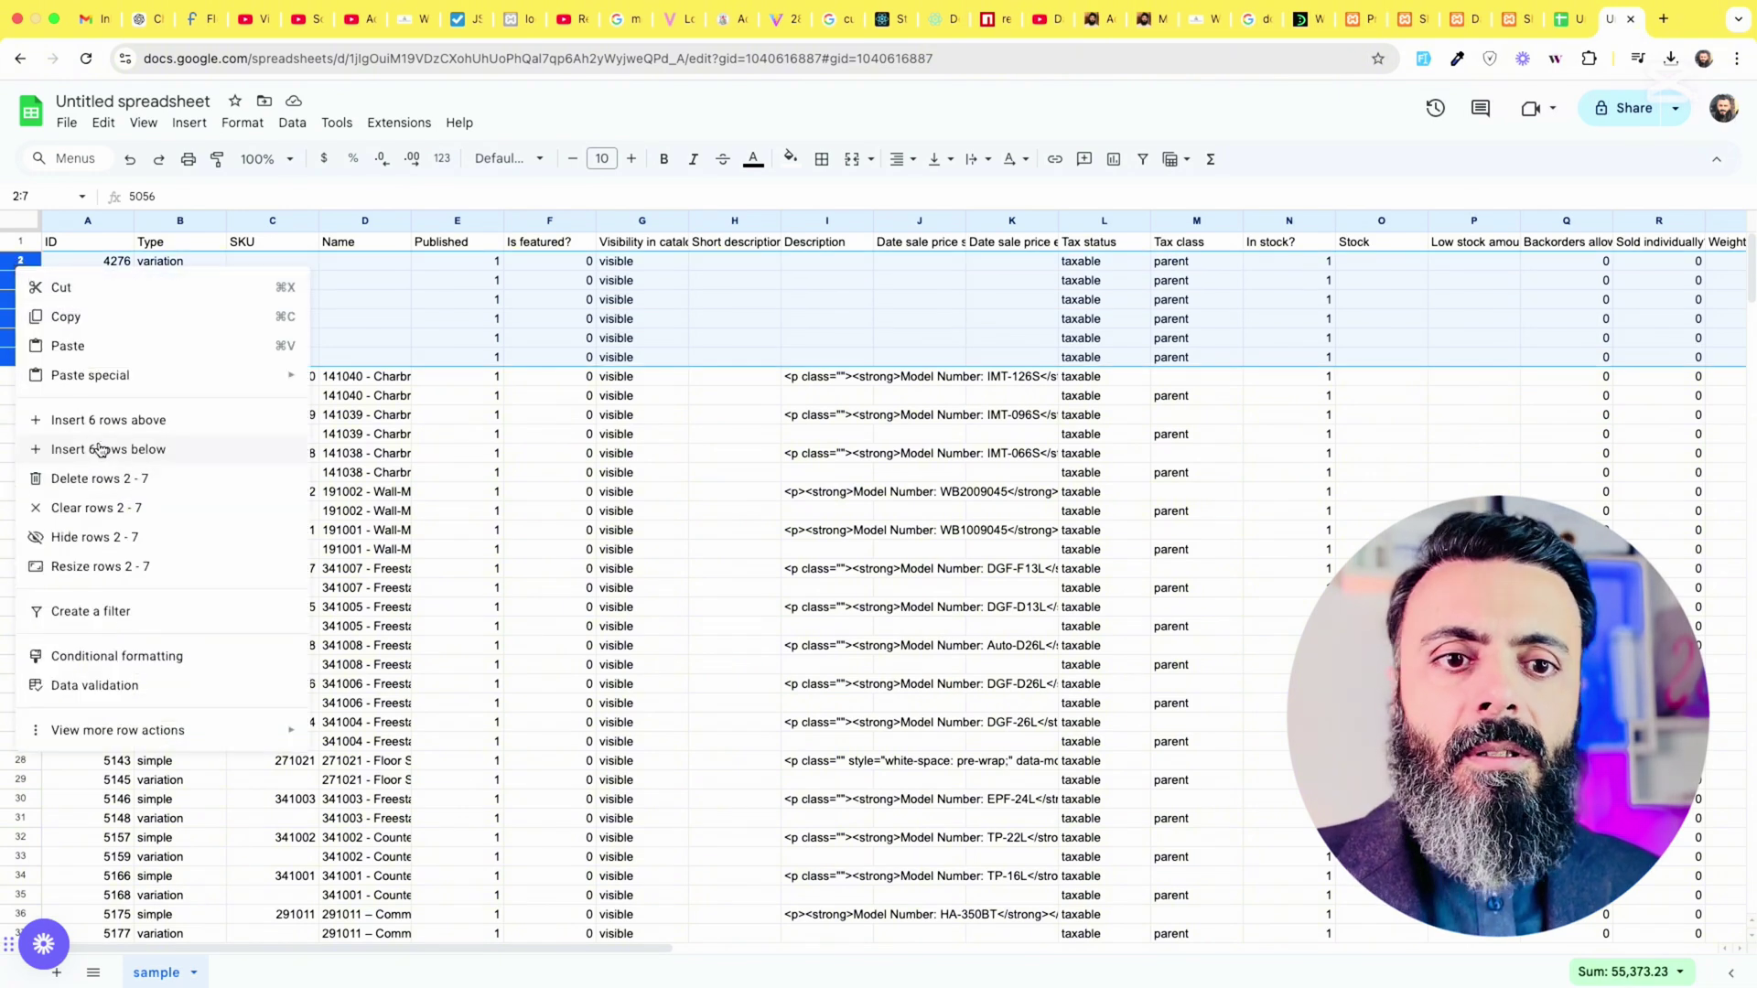
pyautogui.click(104, 482)
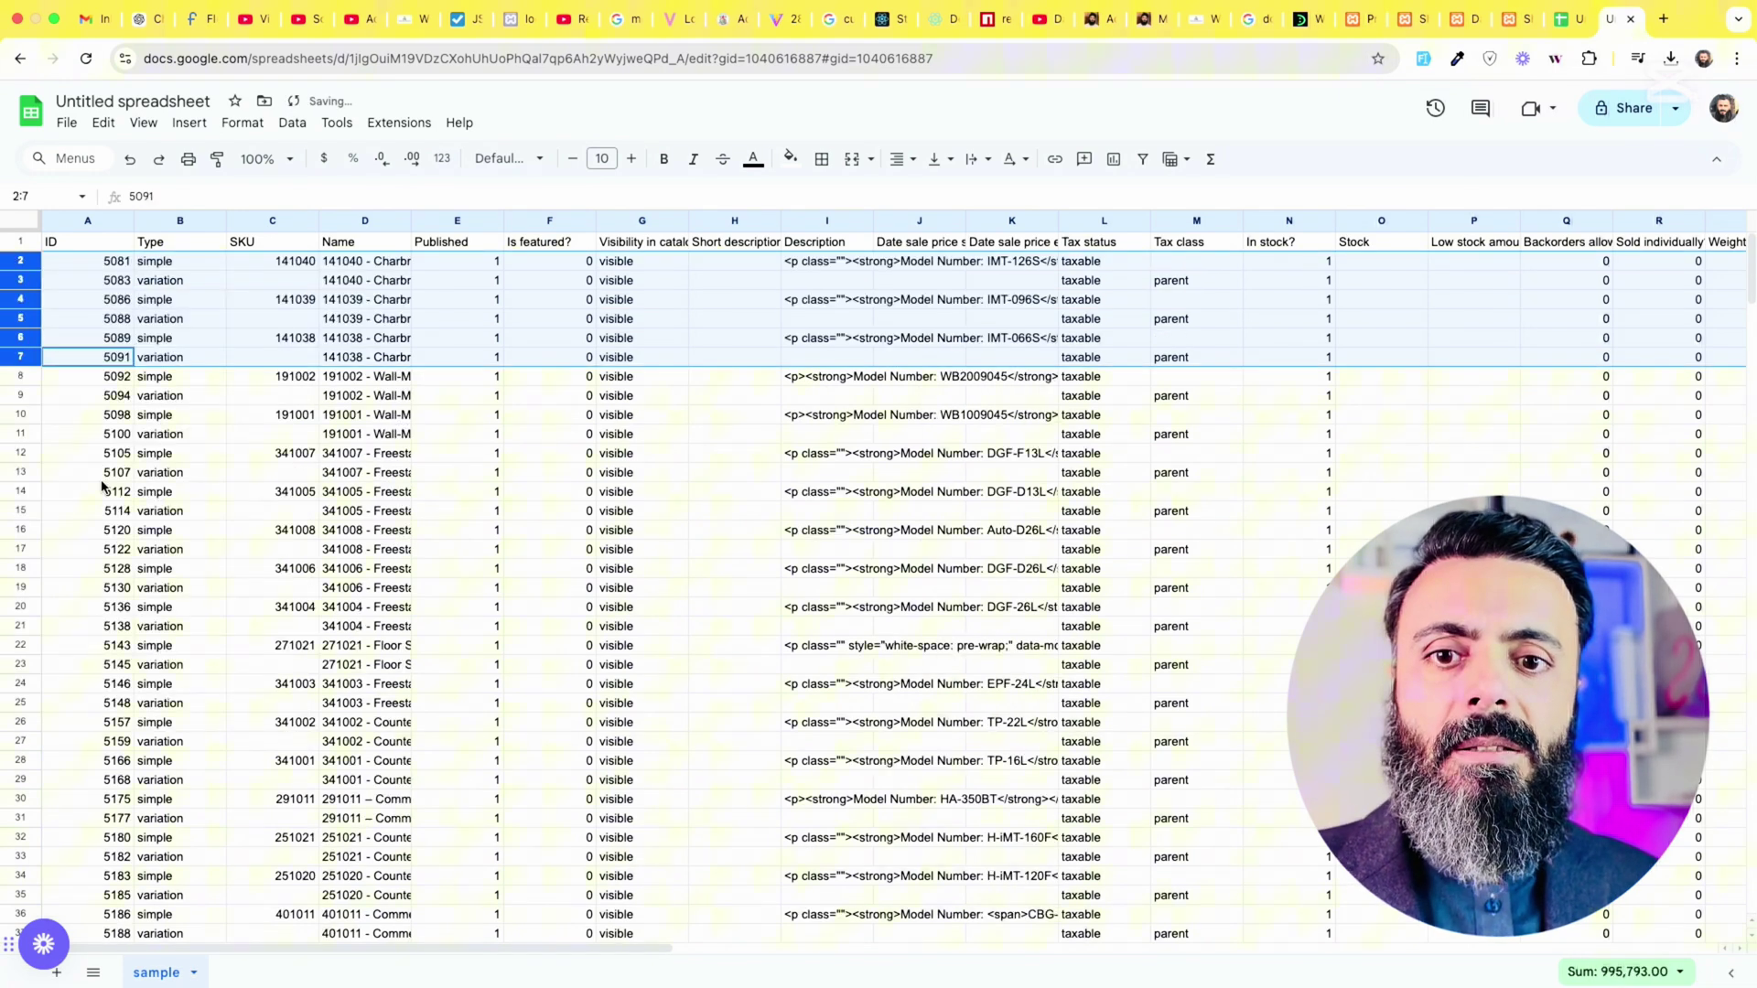
pyautogui.click(270, 319)
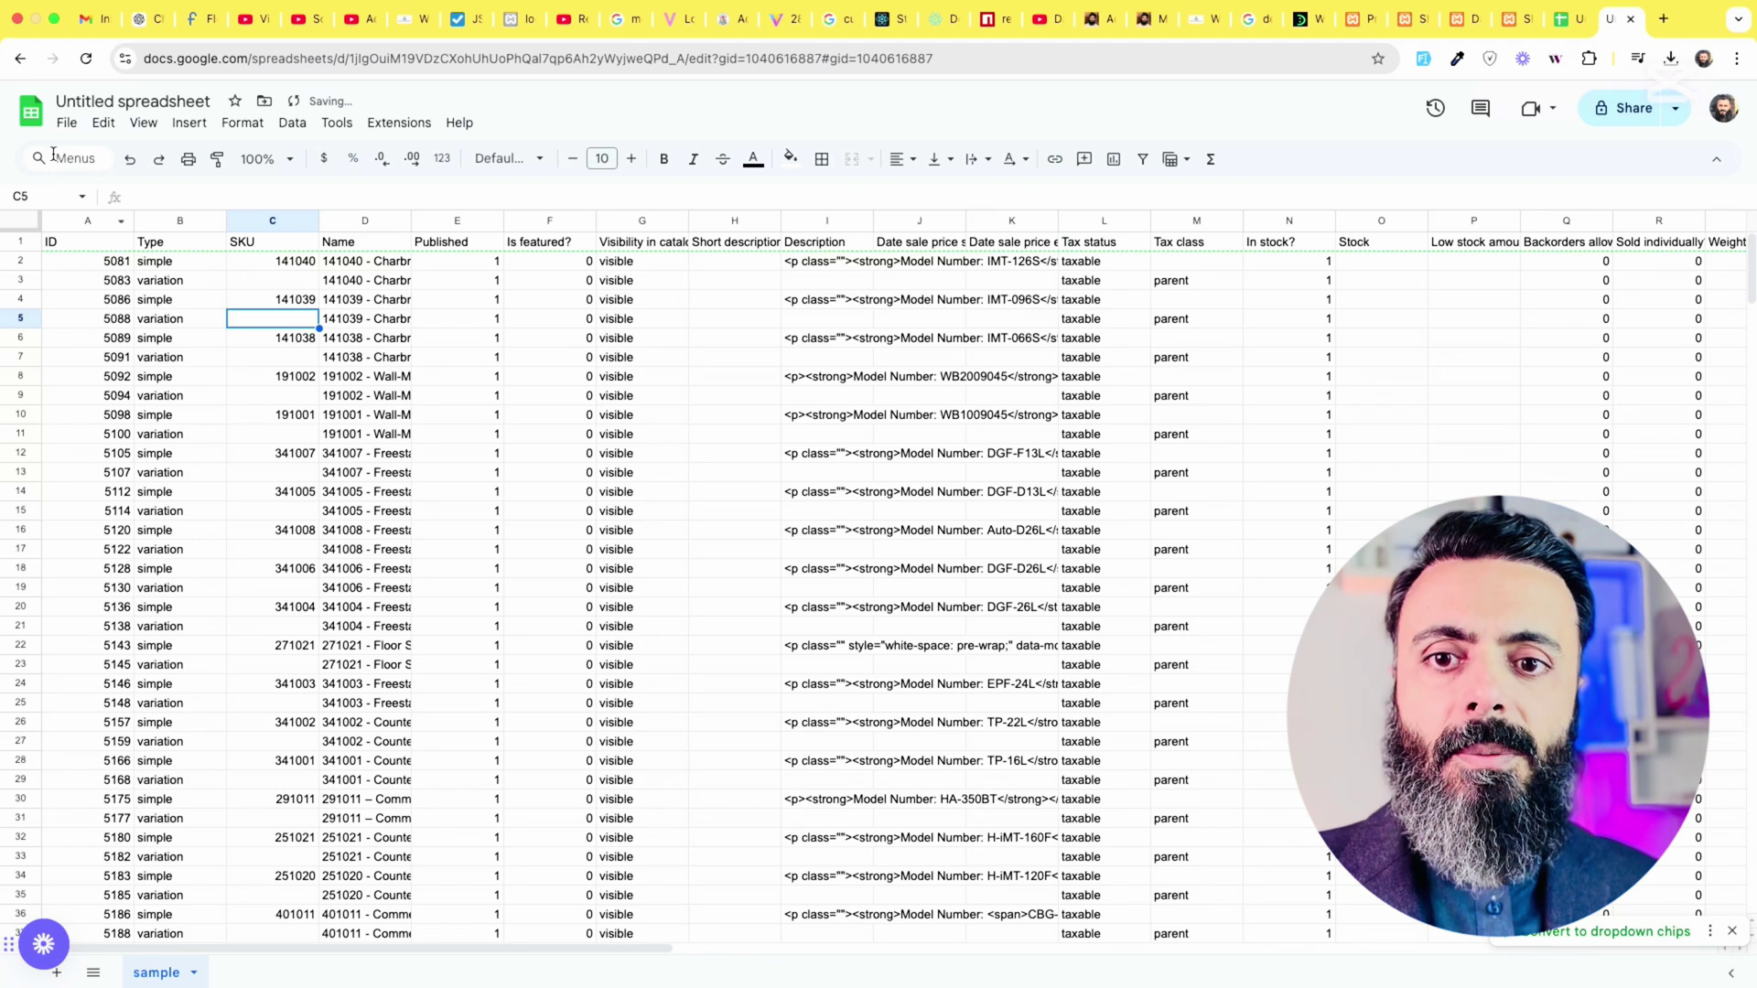
pyautogui.click(66, 124)
# Download the cleaned sheet as CSV named sample, replacing sample.csv, then return to the WordPress dashboard.
pyautogui.moveTo(125, 359)
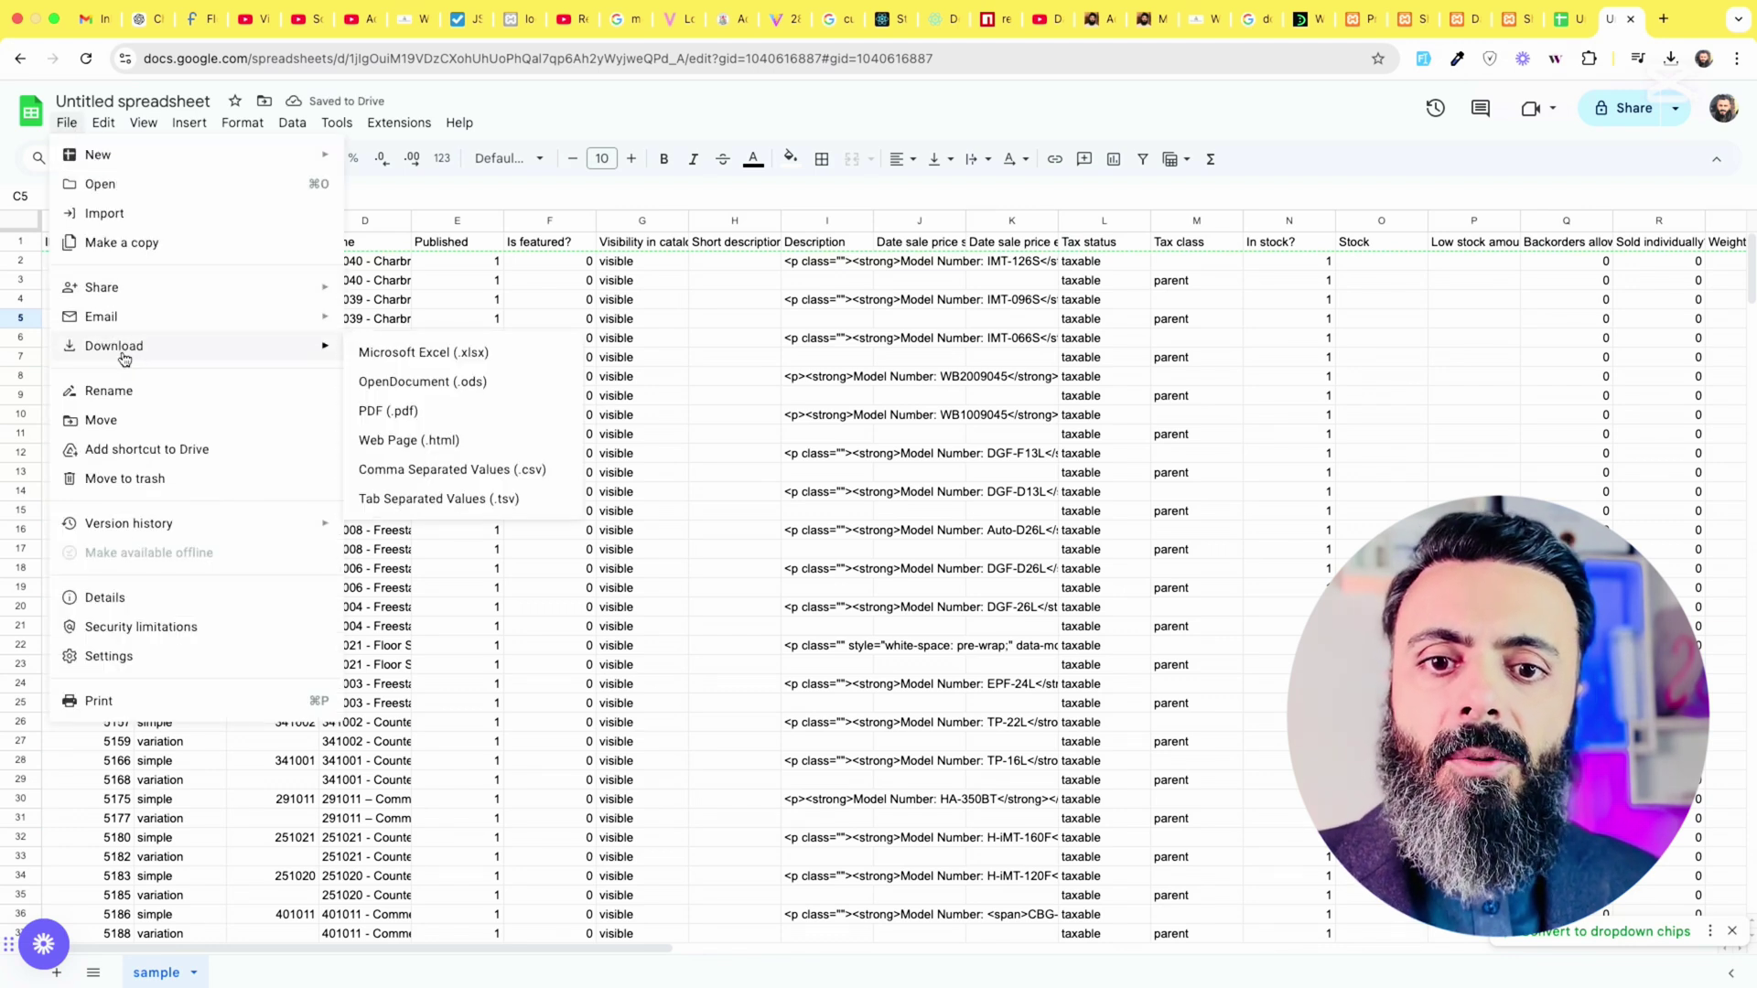
pyautogui.click(430, 471)
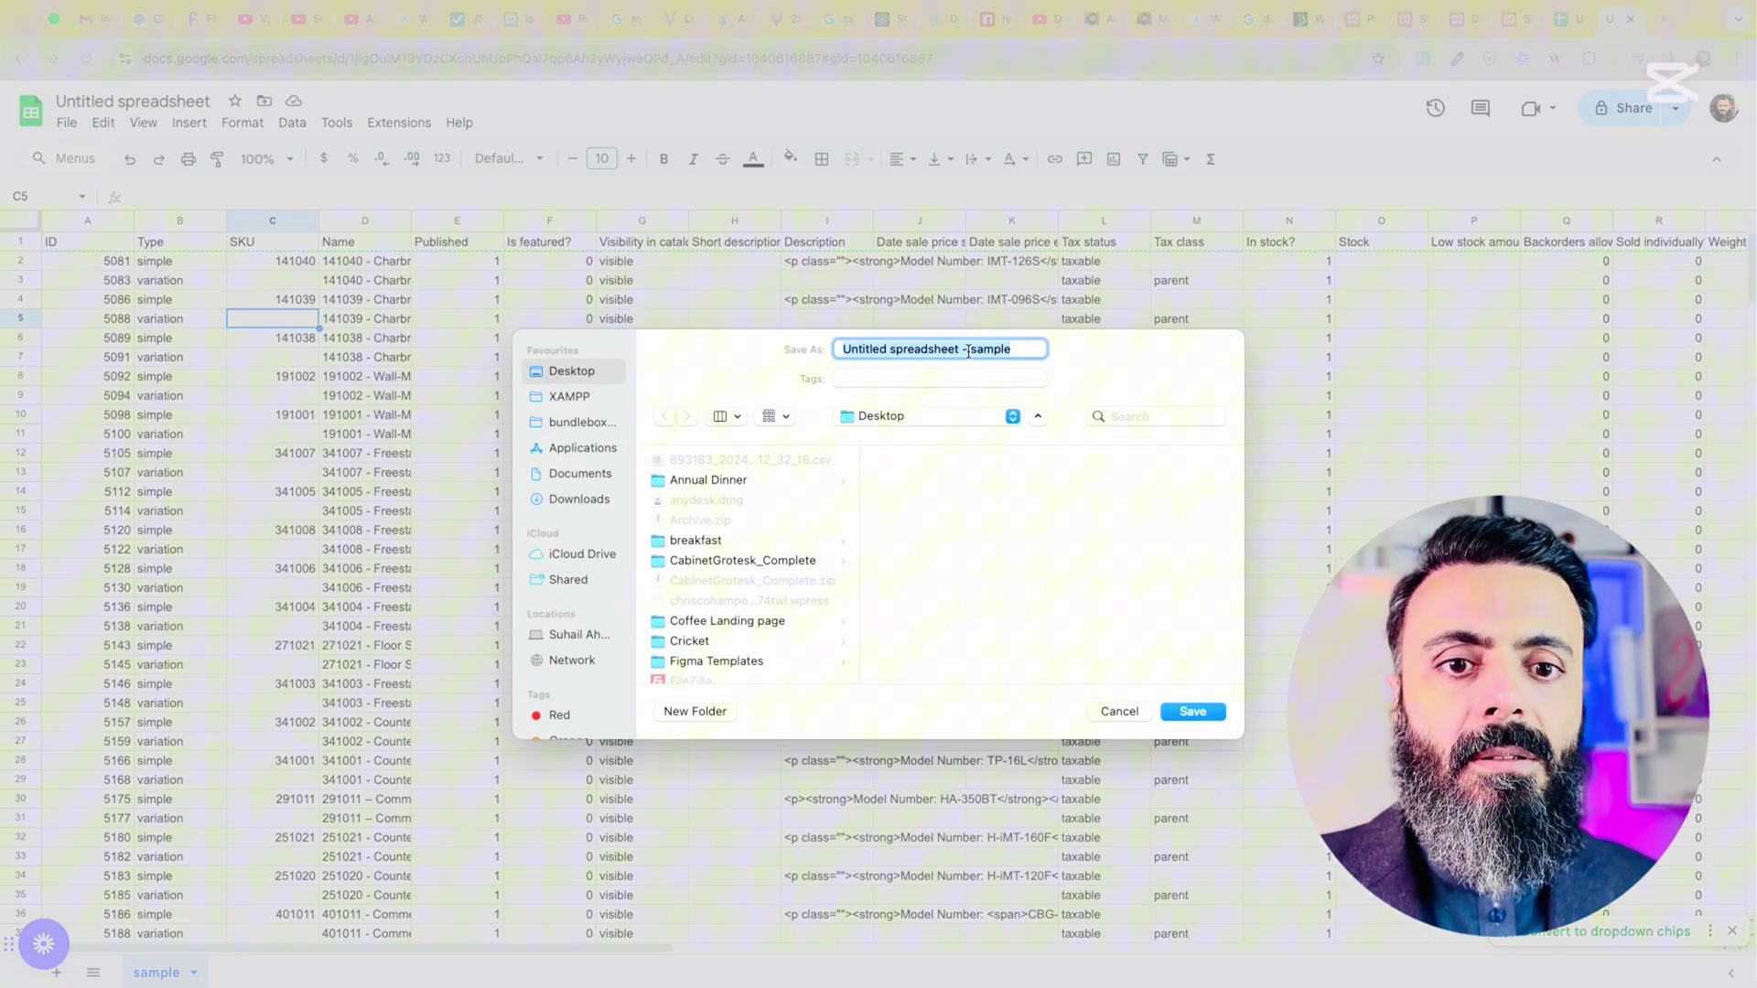
pyautogui.write('sample')
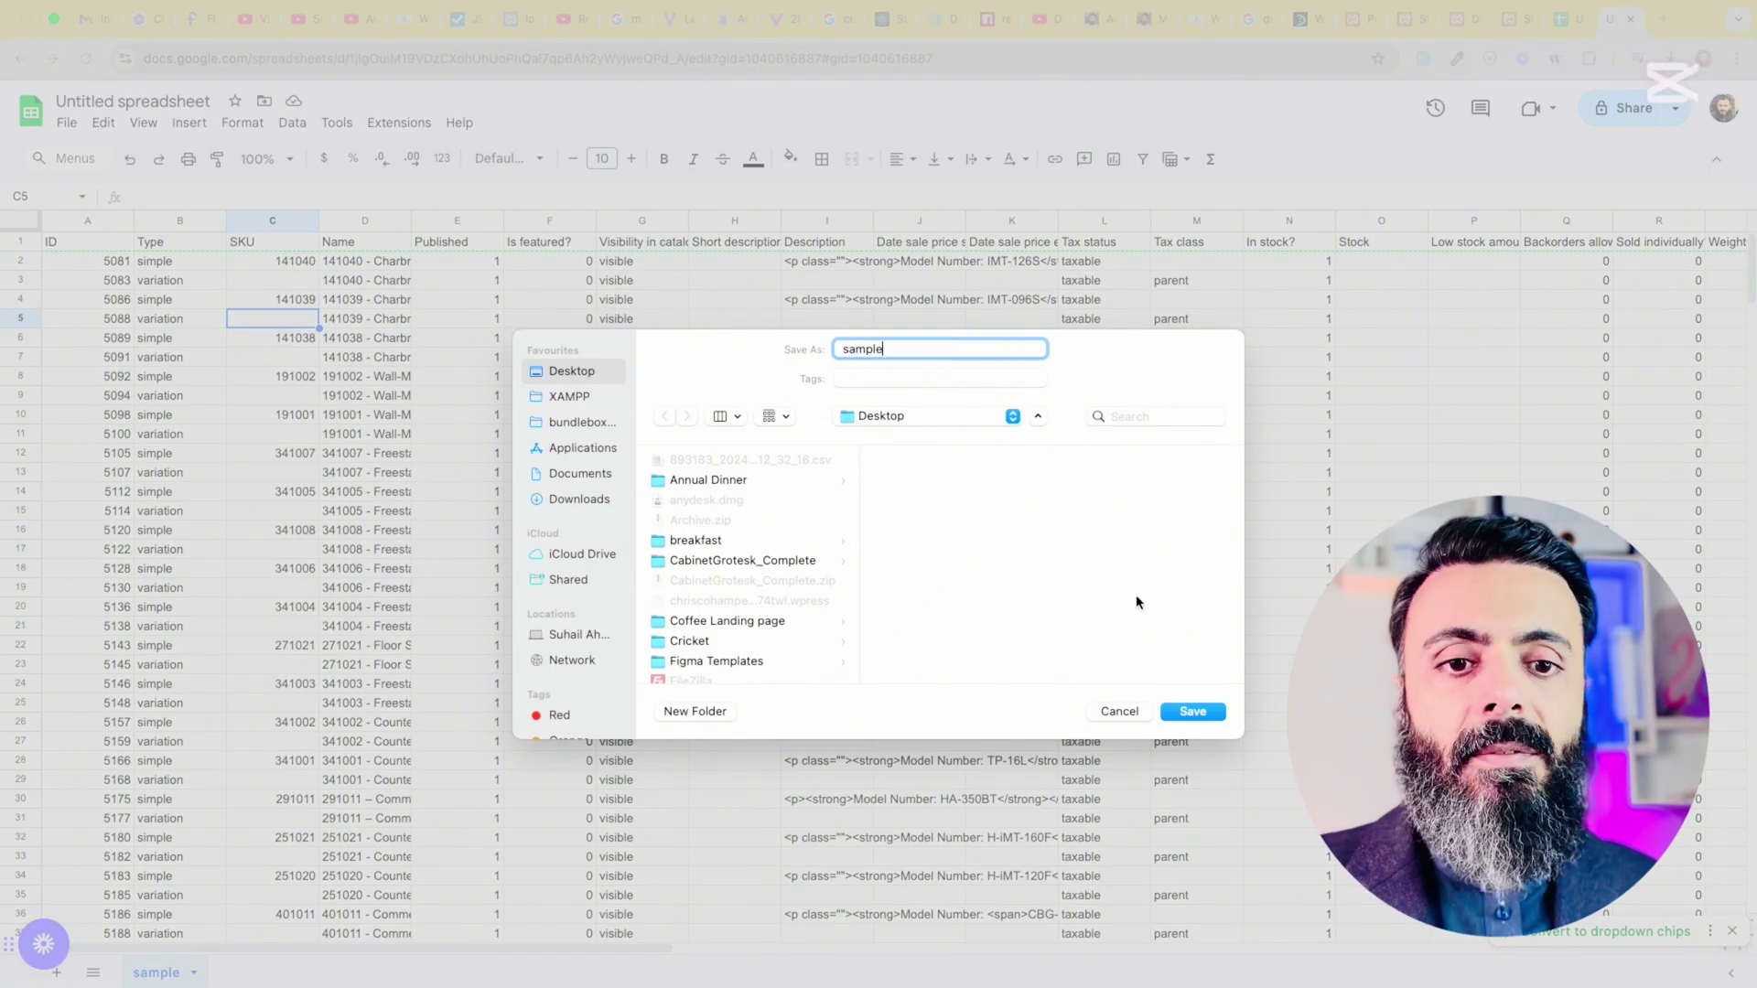
pyautogui.click(1192, 715)
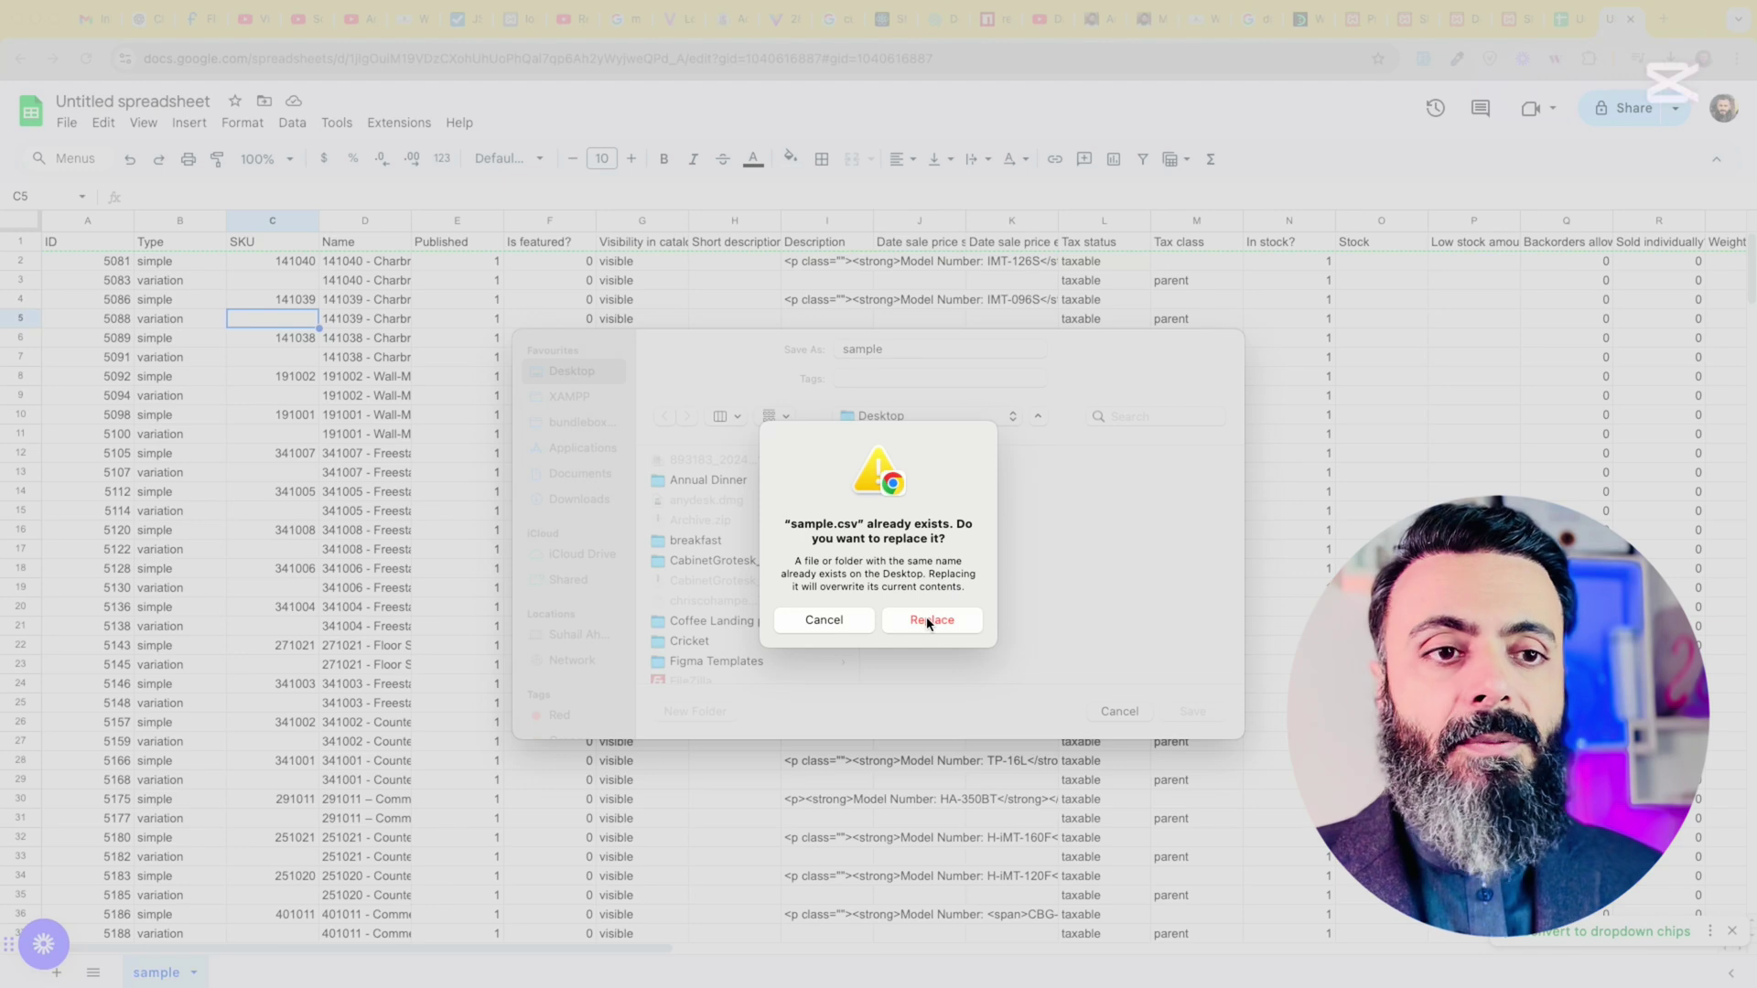
pyautogui.click(929, 620)
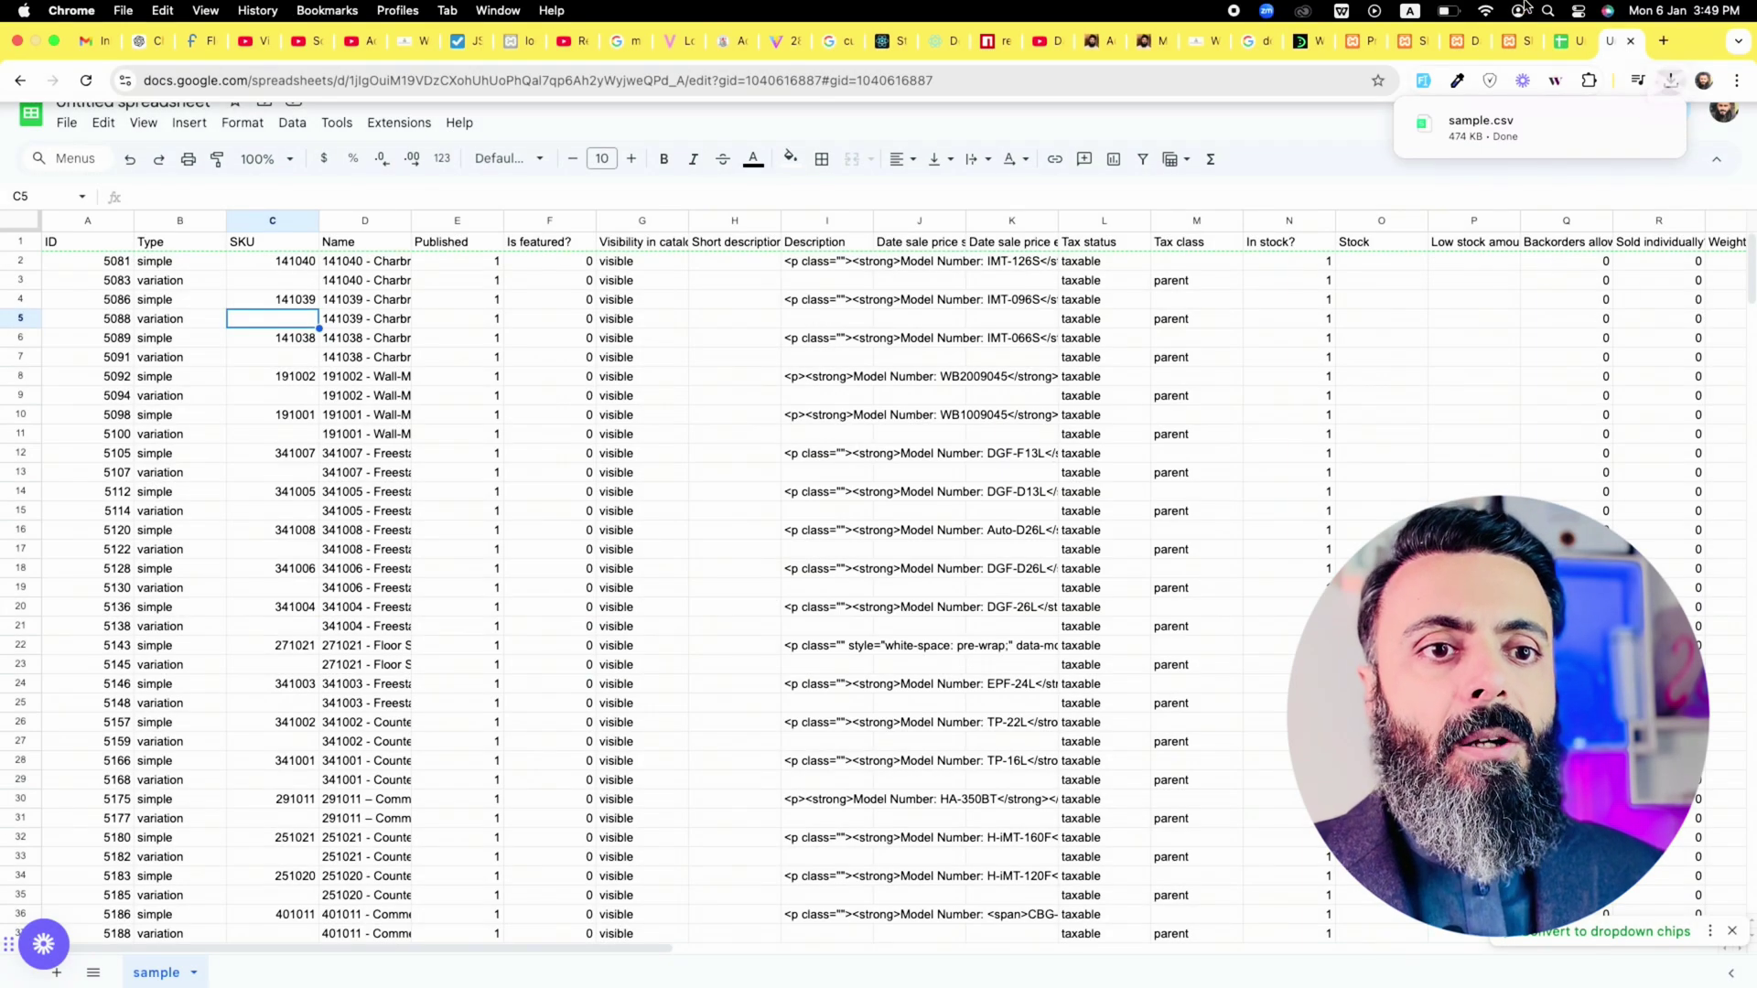
pyautogui.click(1467, 42)
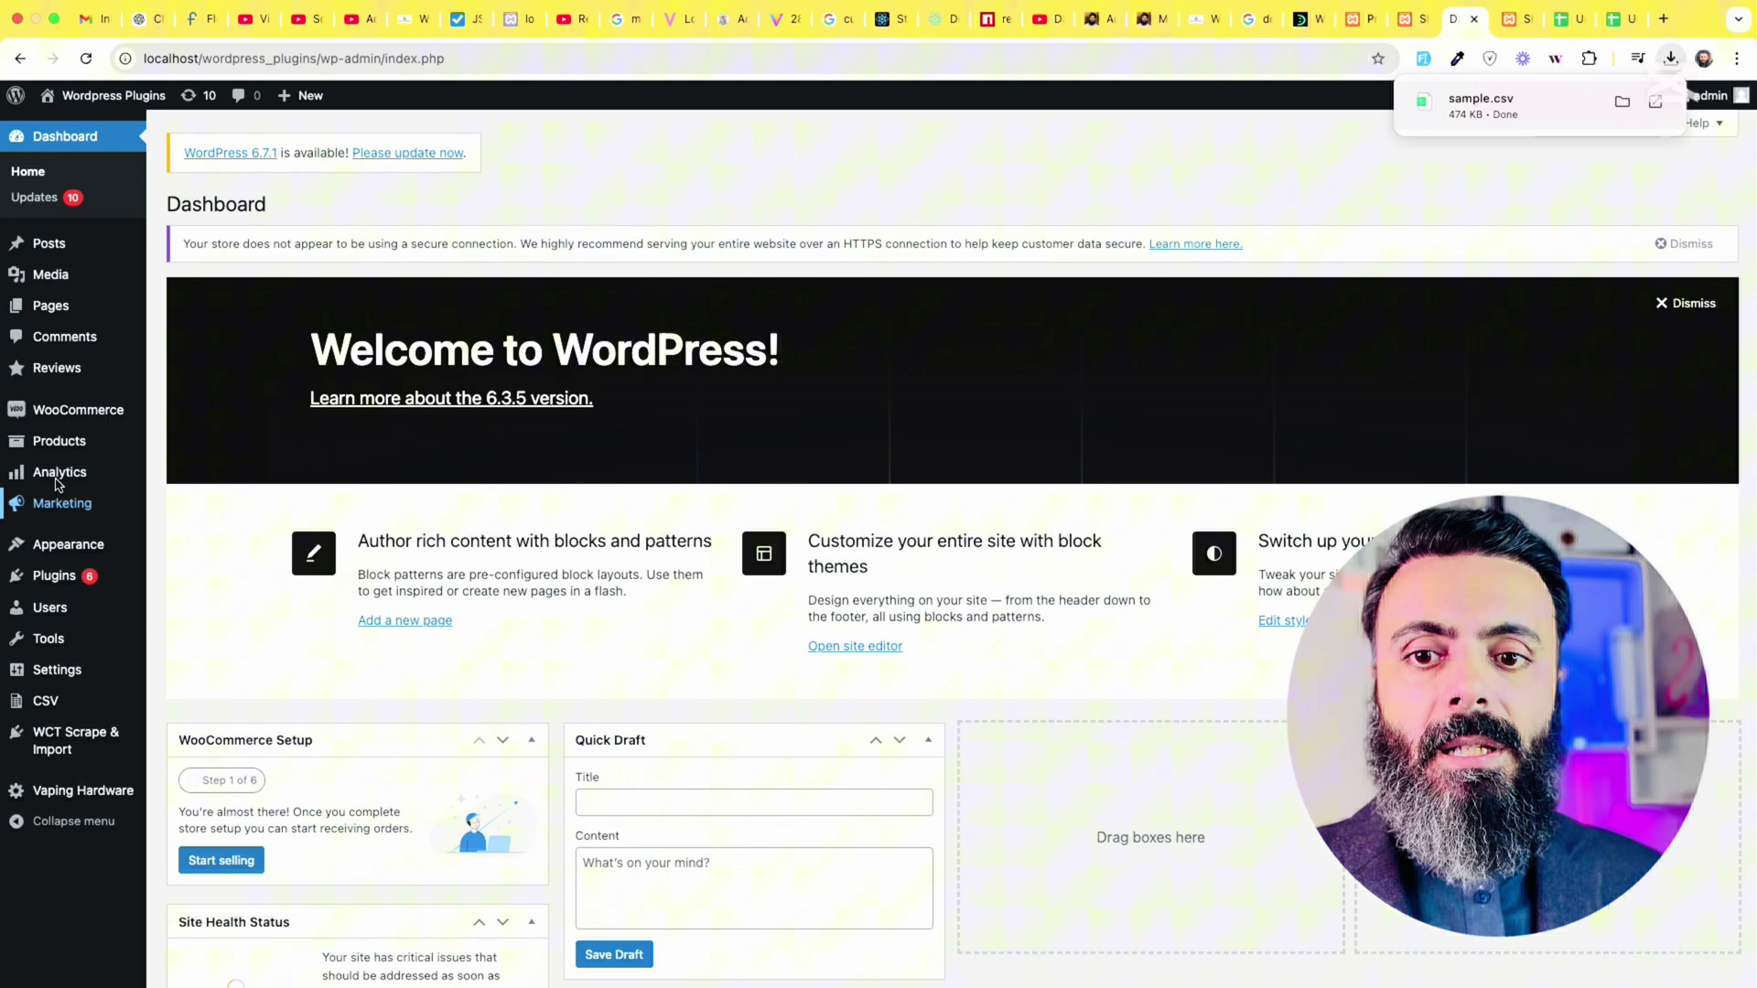
# Check the second store's empty product list and storefront Shop page.
pyautogui.click(59, 446)
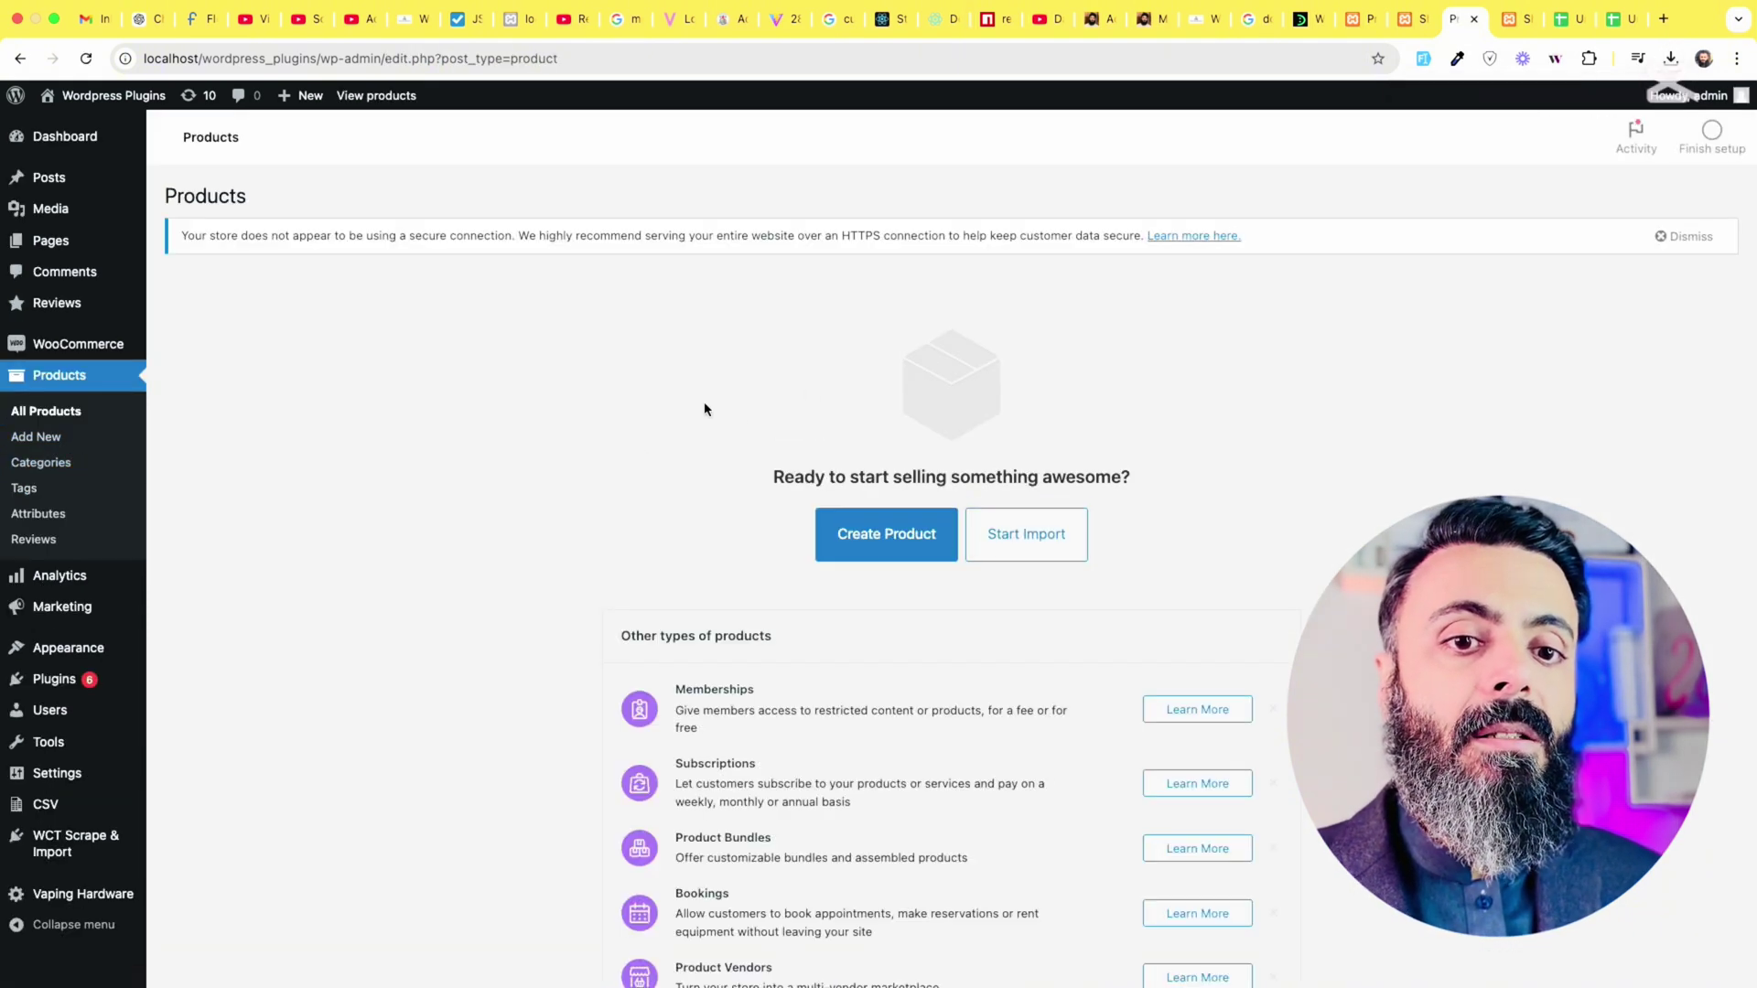
pyautogui.click(1501, 26)
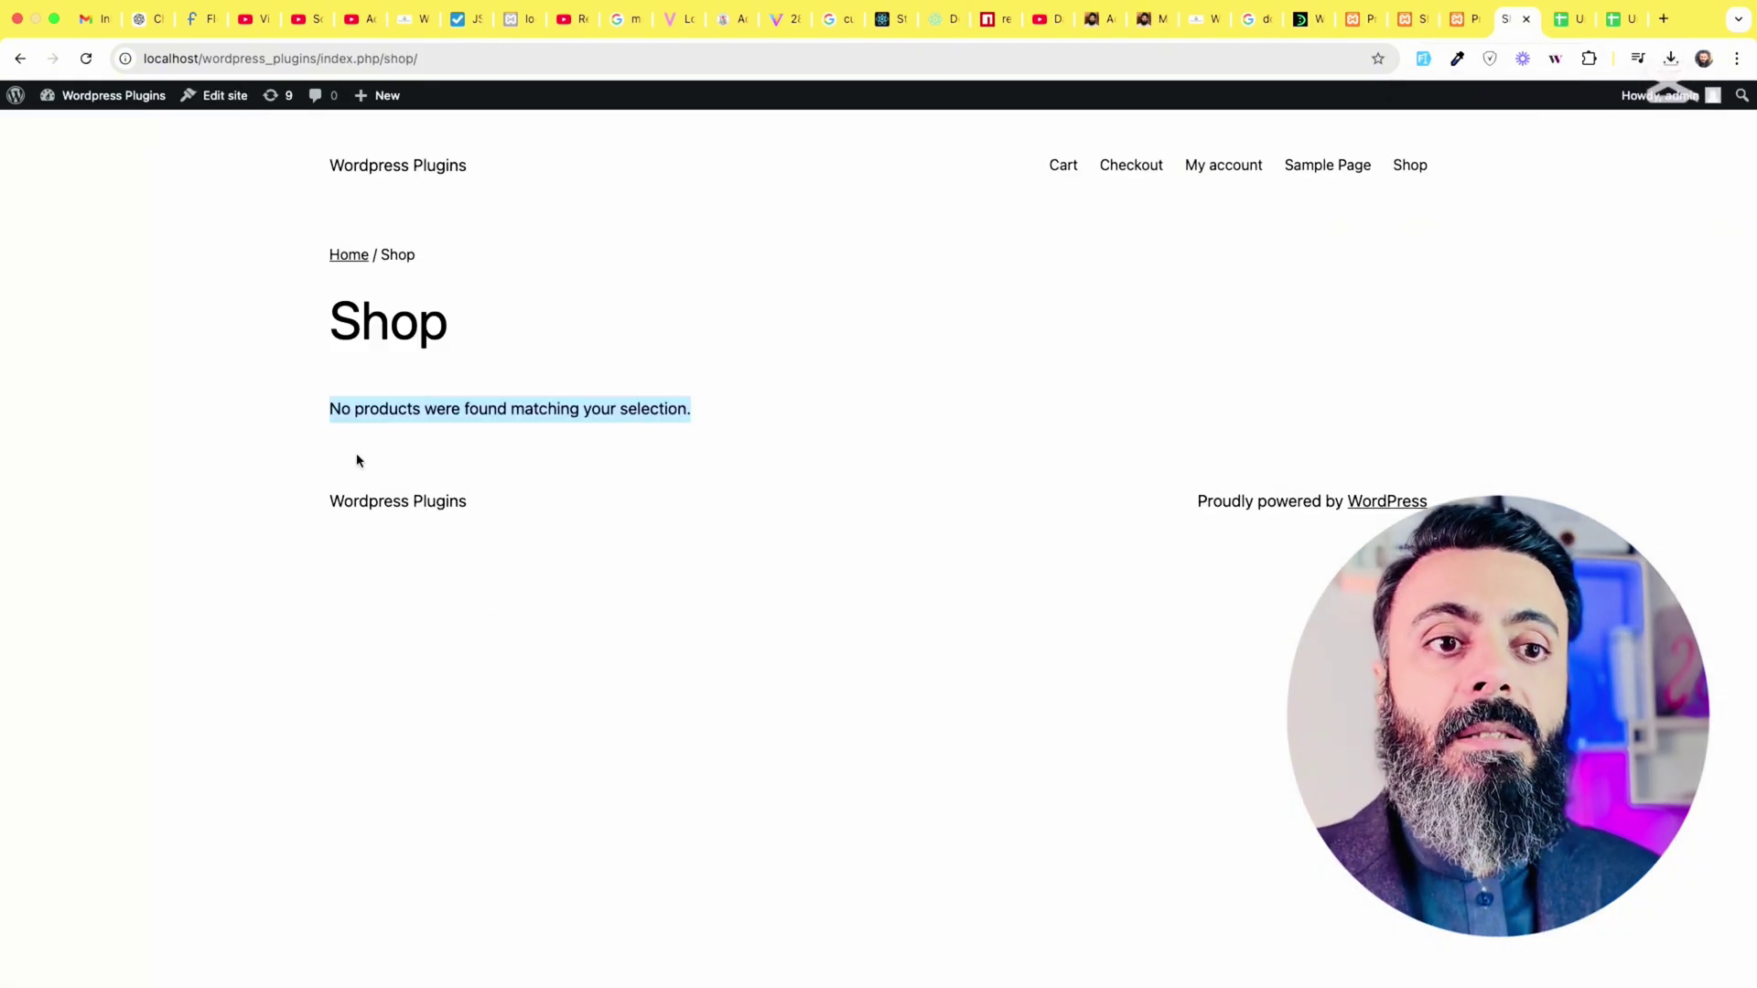
pyautogui.click(1464, 20)
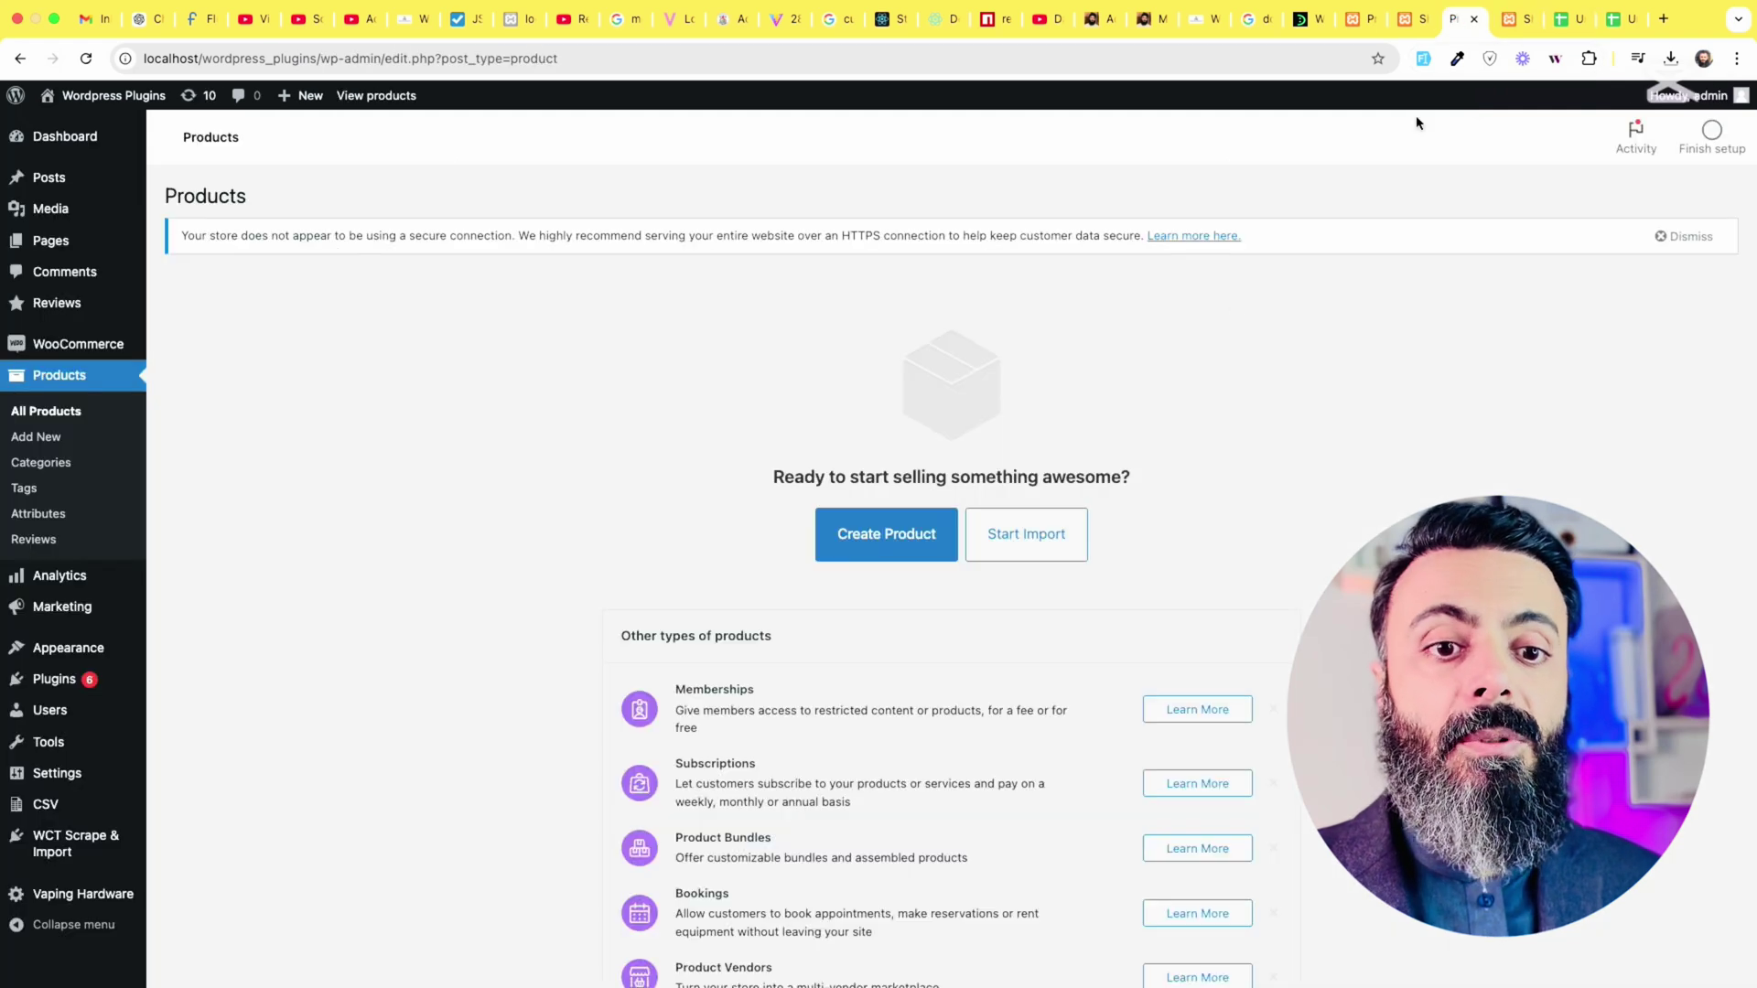
# Start the product import, attach sample.csv from recent downloads, and continue to column mapping.
pyautogui.click(1031, 545)
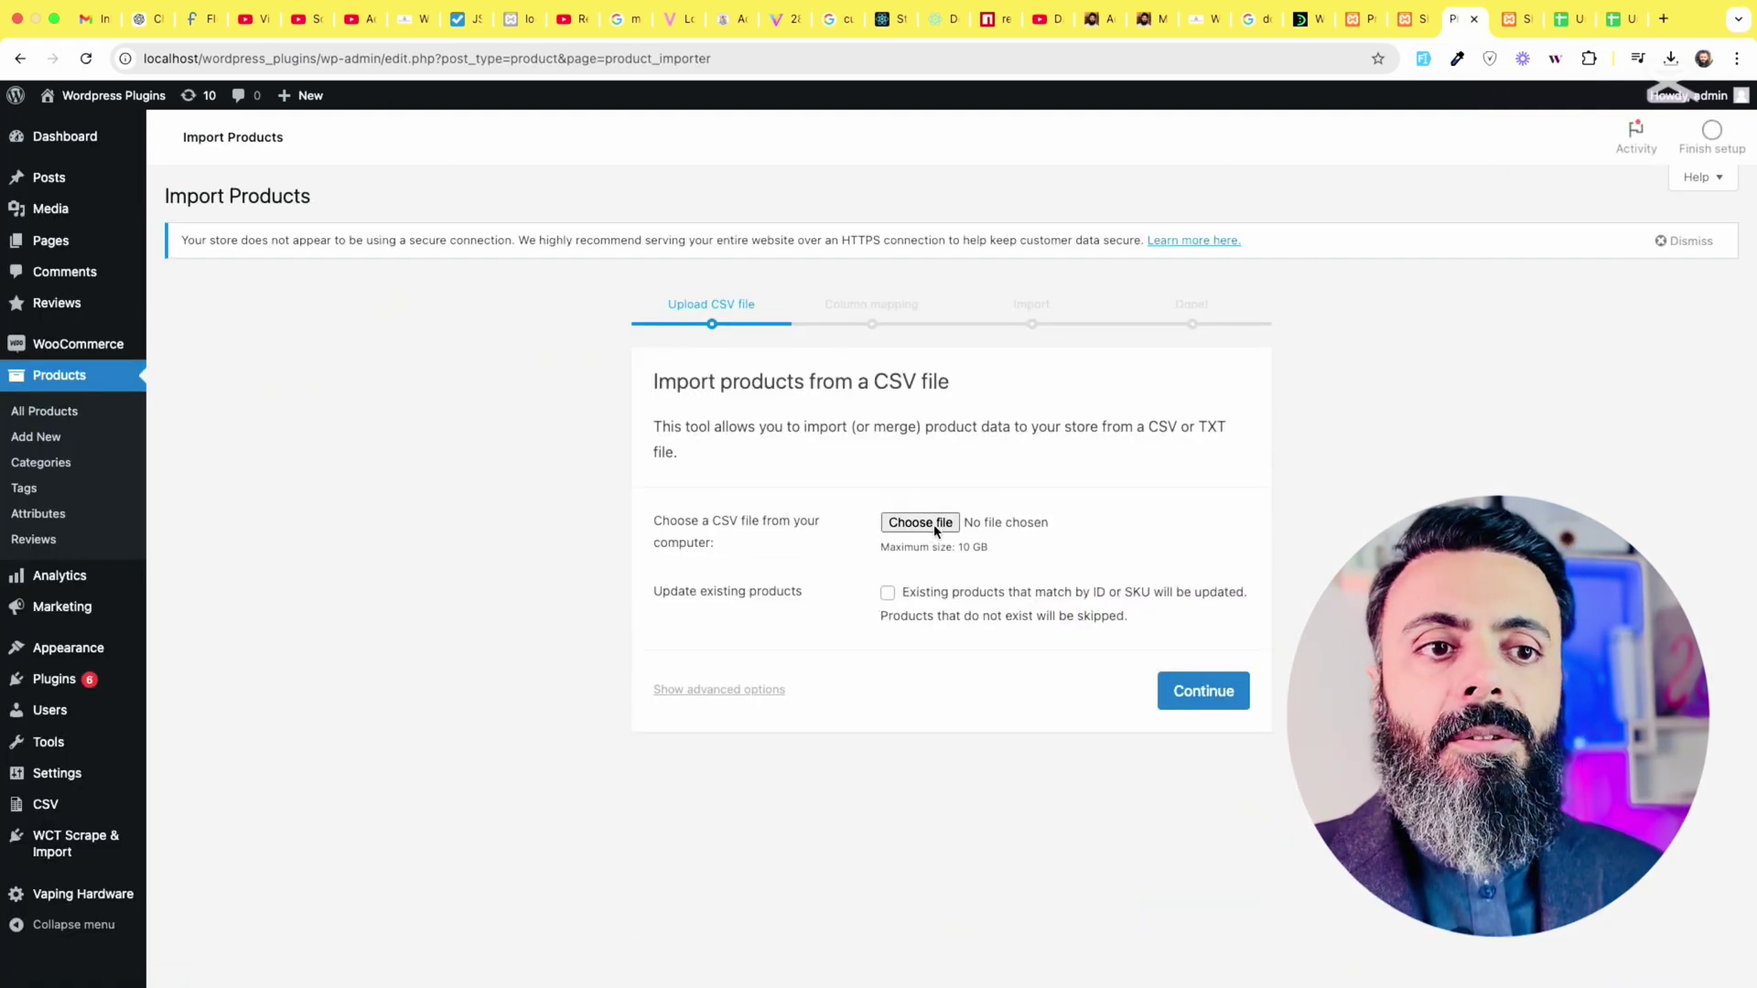
pyautogui.click(1670, 59)
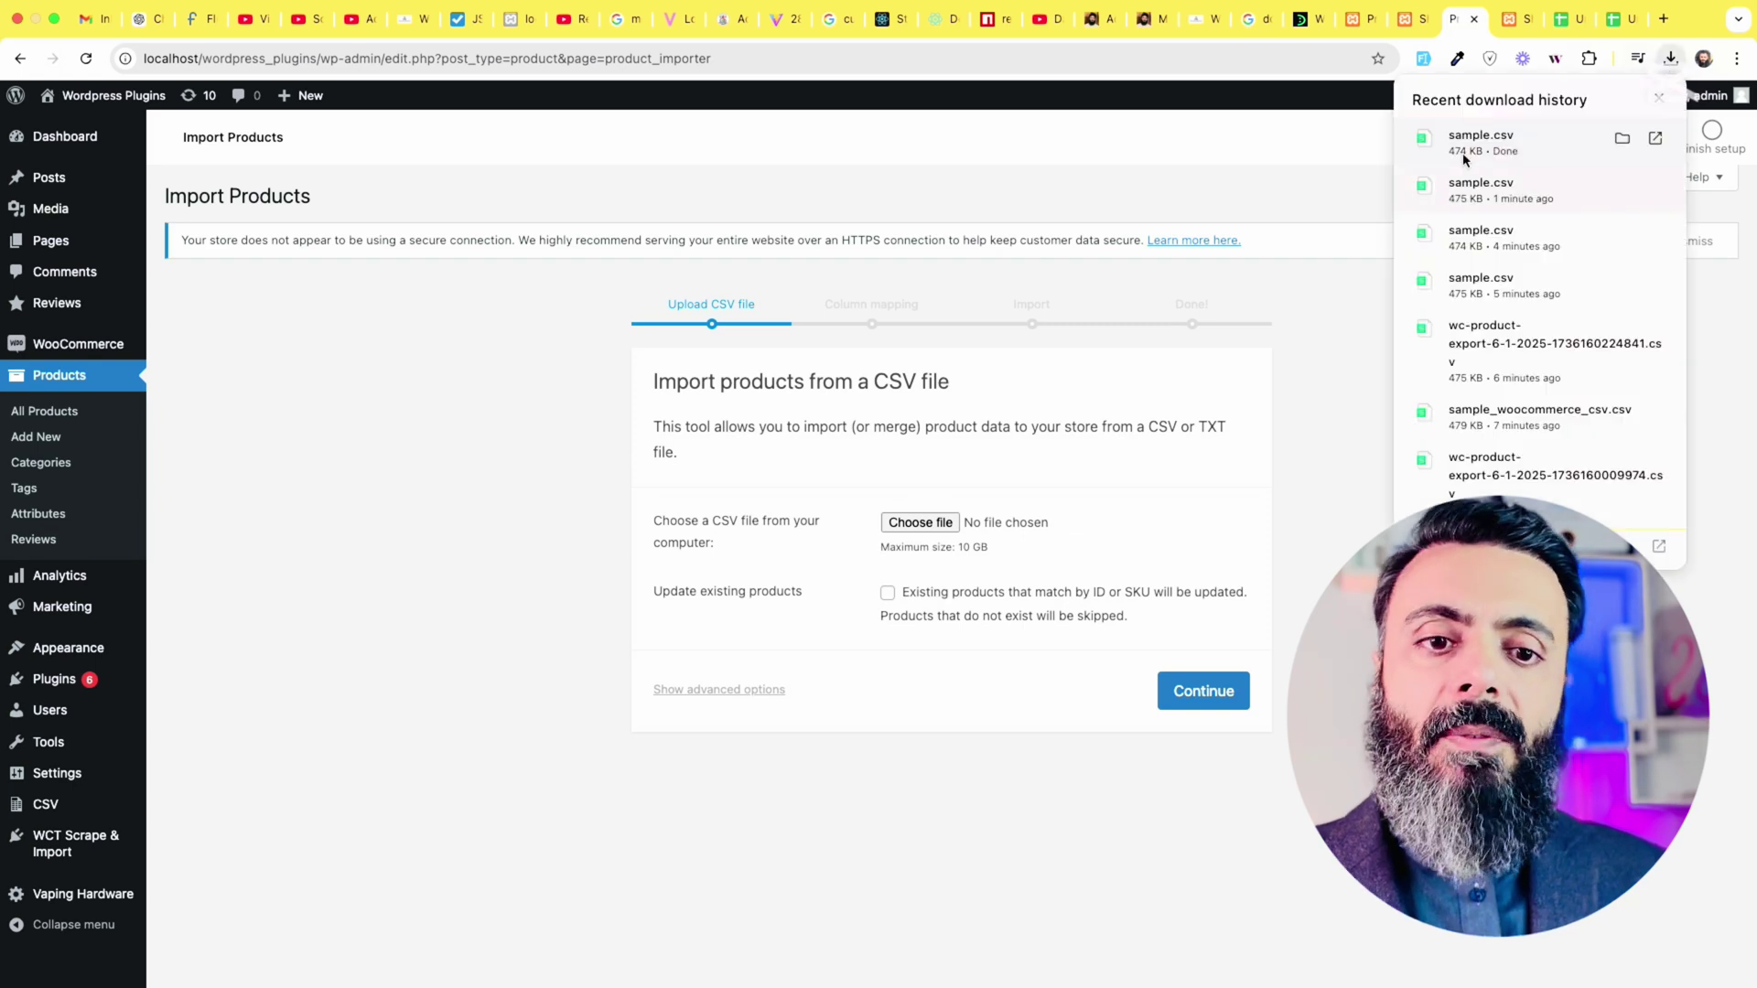
pyautogui.moveTo(1464, 156); pyautogui.dragTo(938, 523)
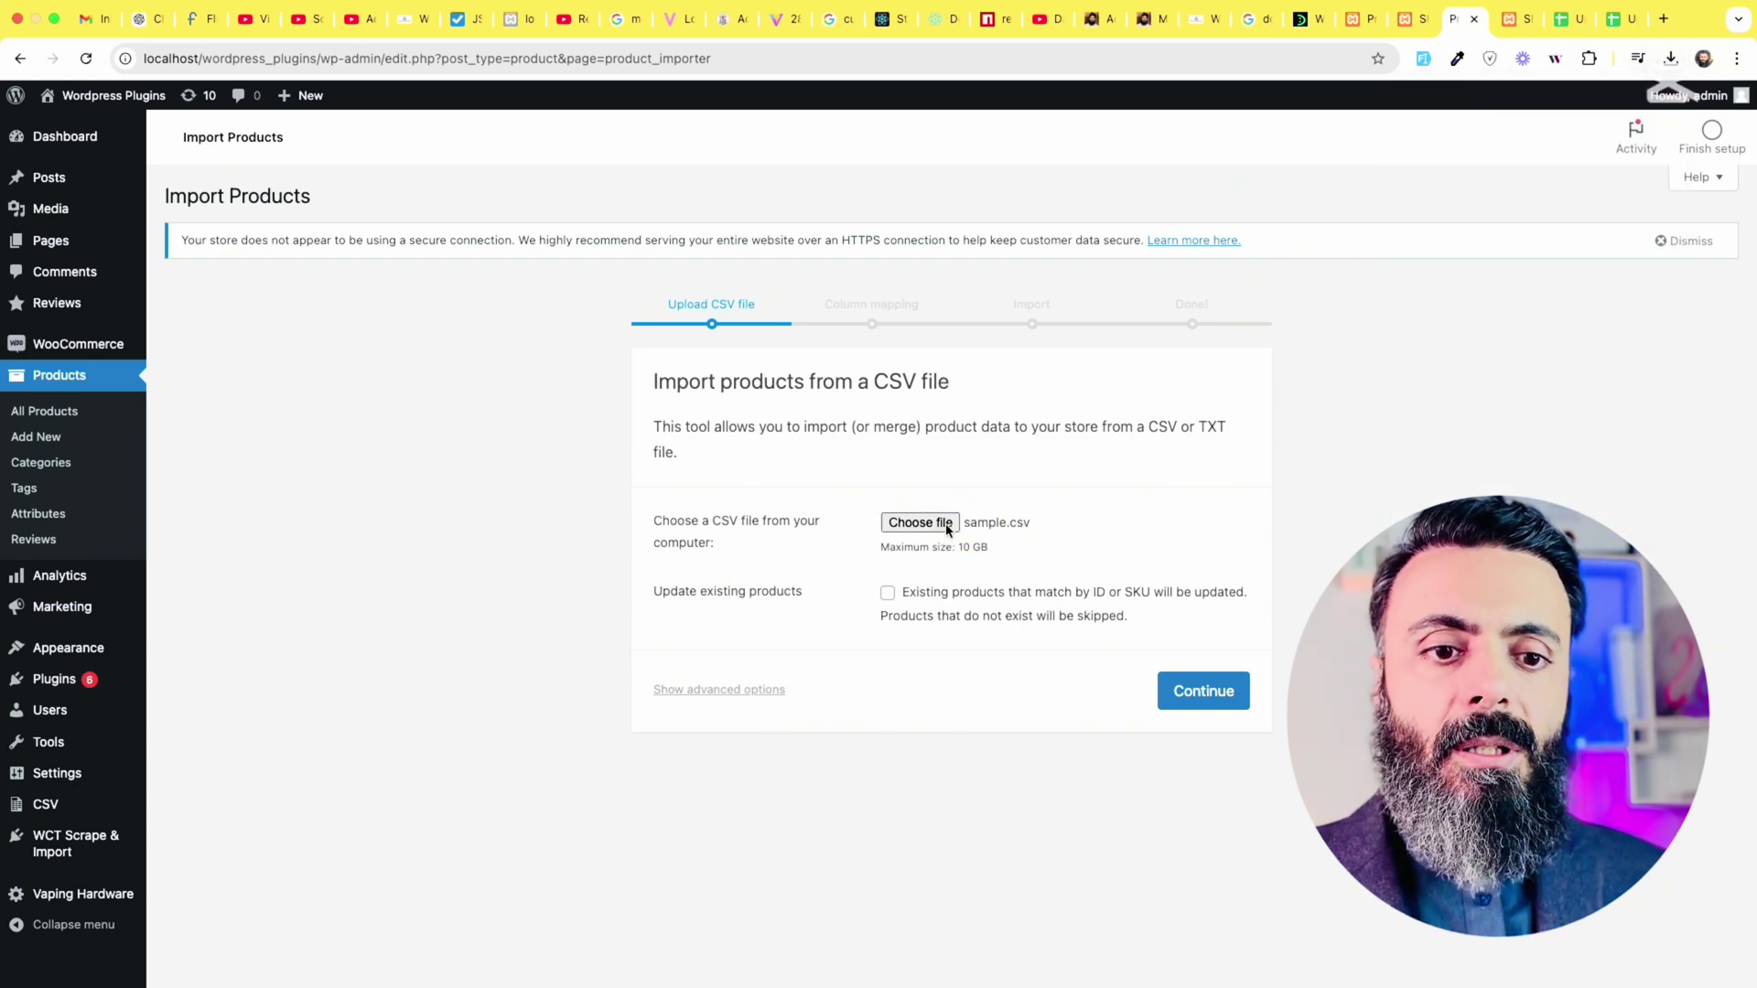
pyautogui.click(1186, 691)
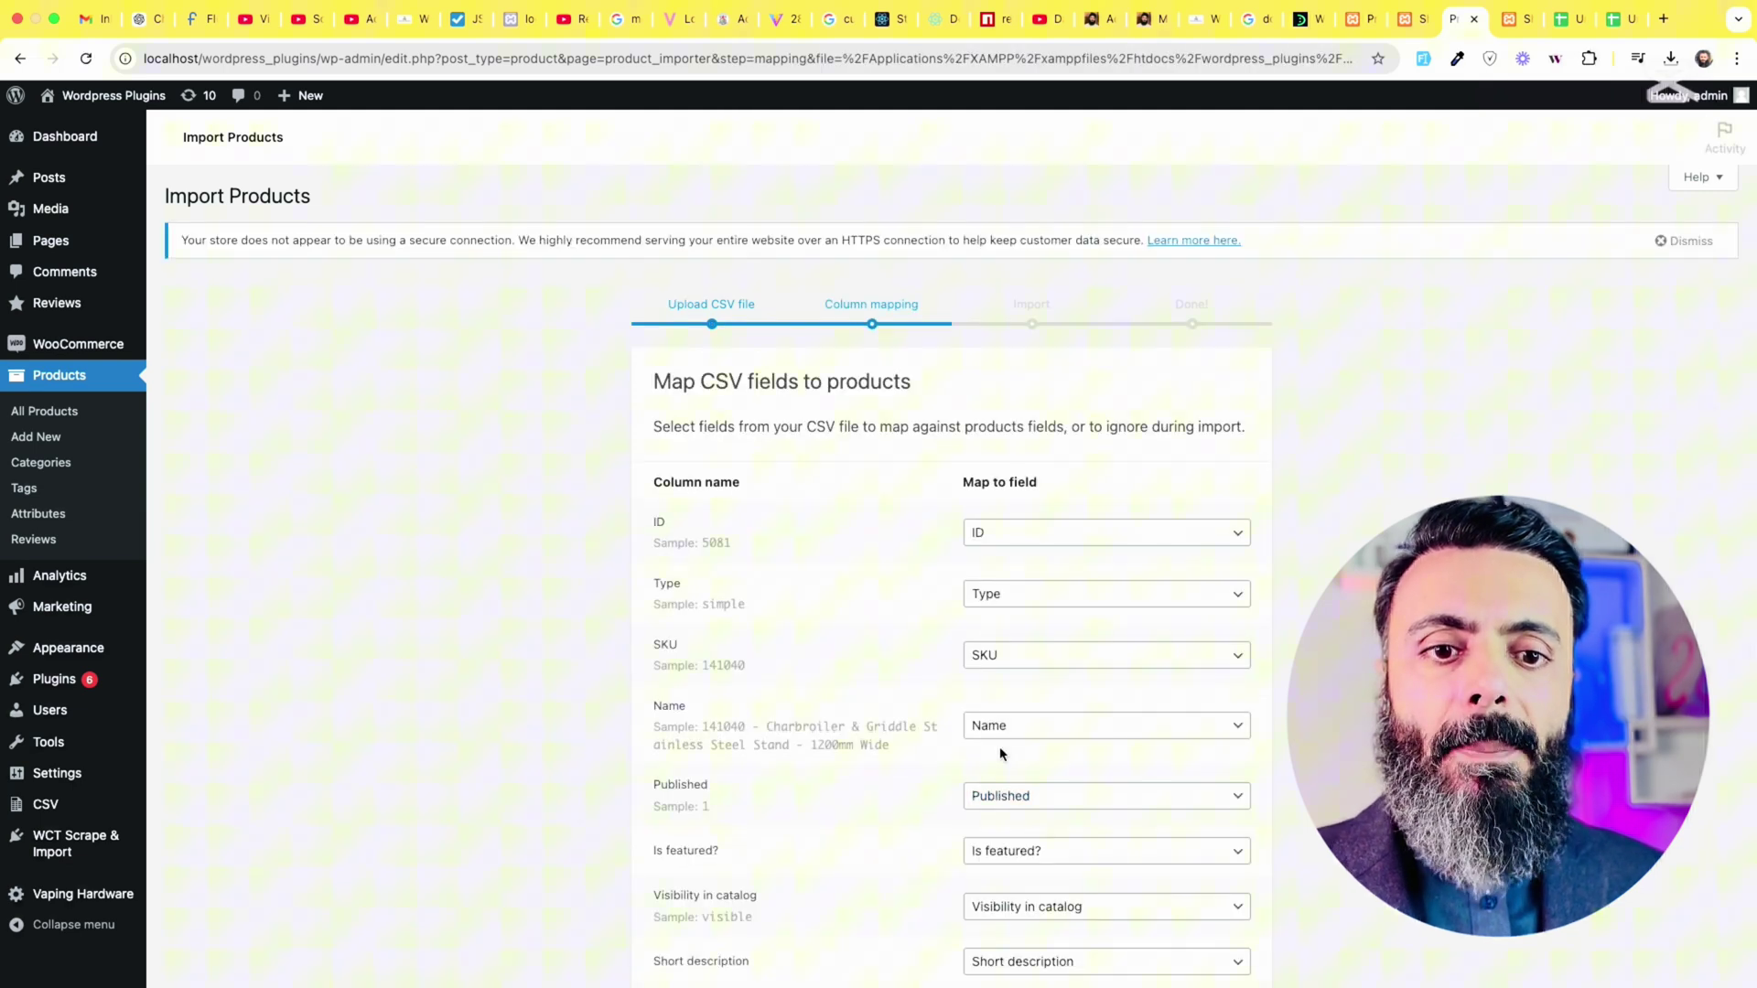
# Leave the suggested column mapping unchanged and run the importer.
pyautogui.scroll(-20, 828, 635)
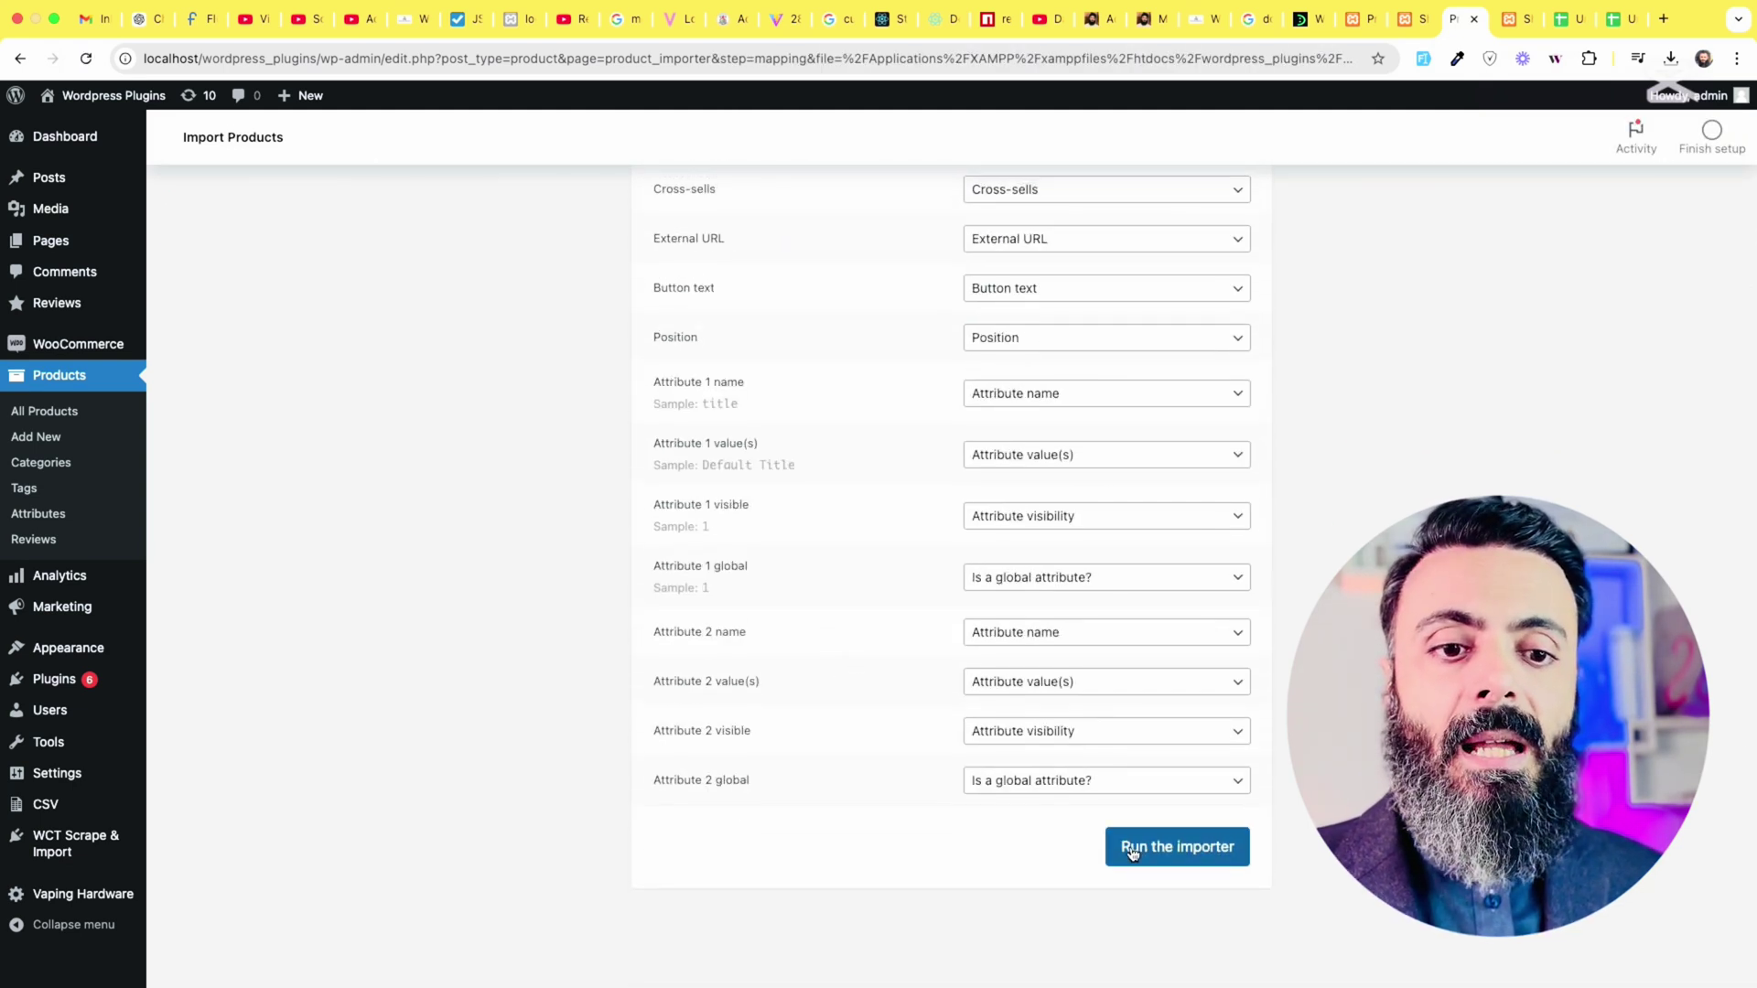
pyautogui.click(1135, 845)
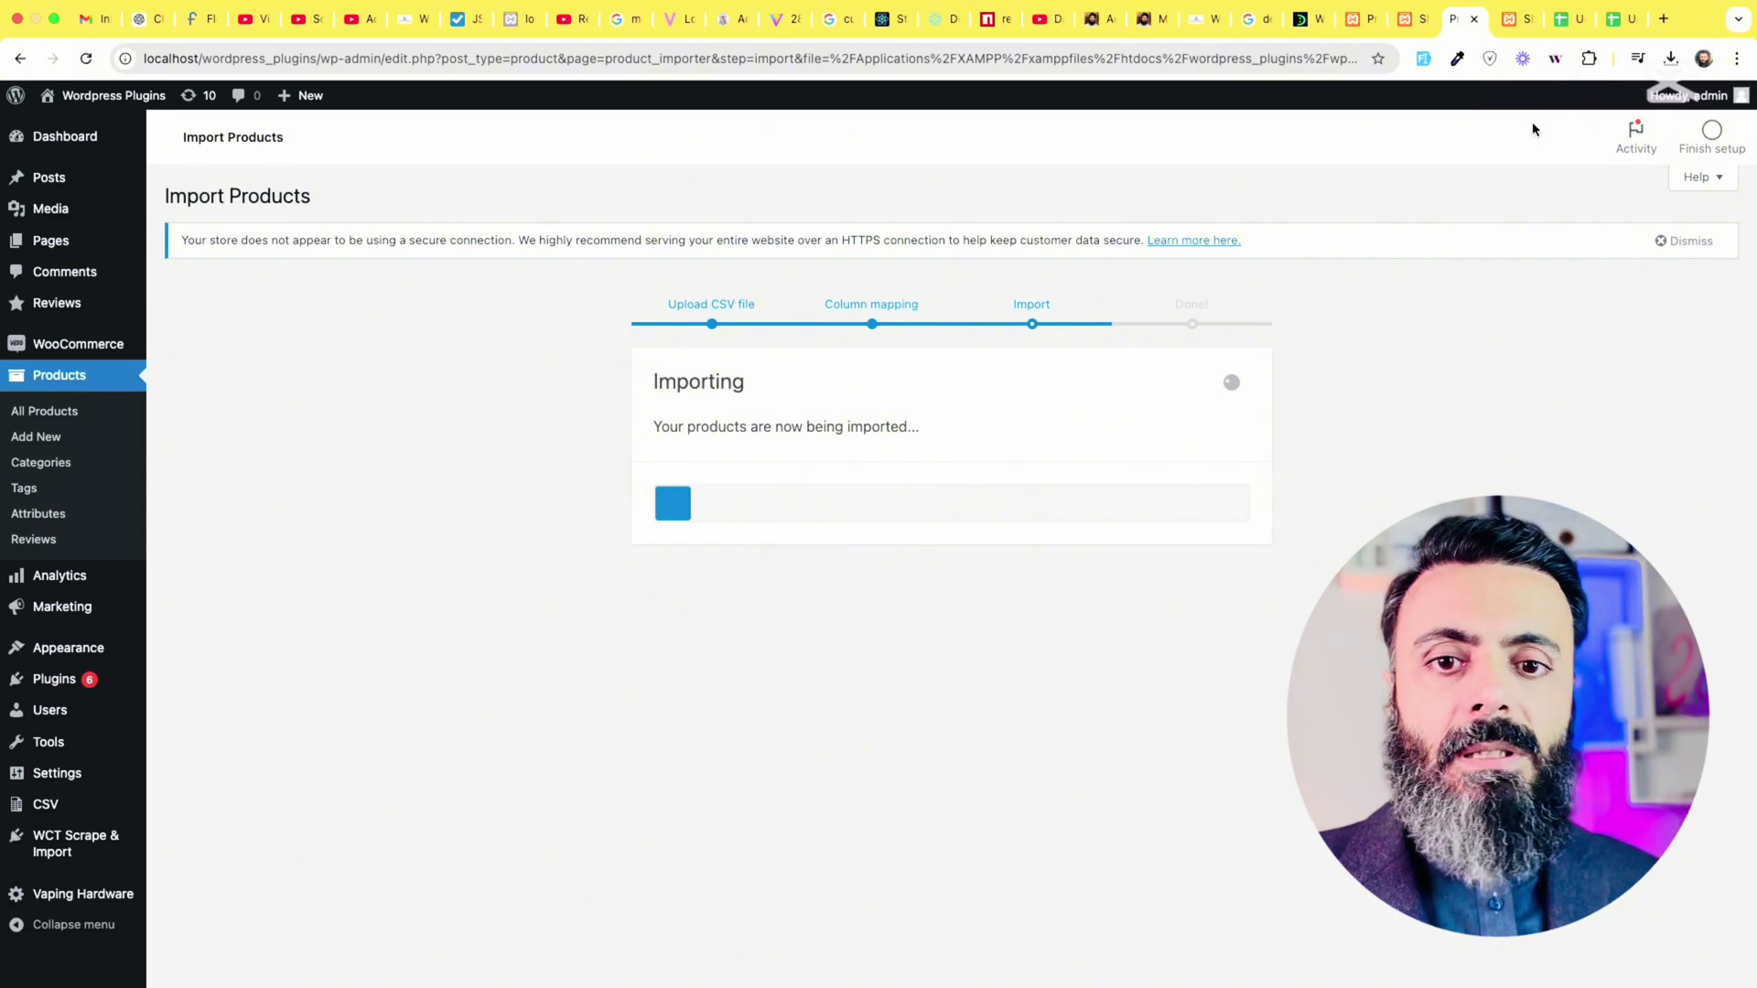
pyautogui.click(1517, 19)
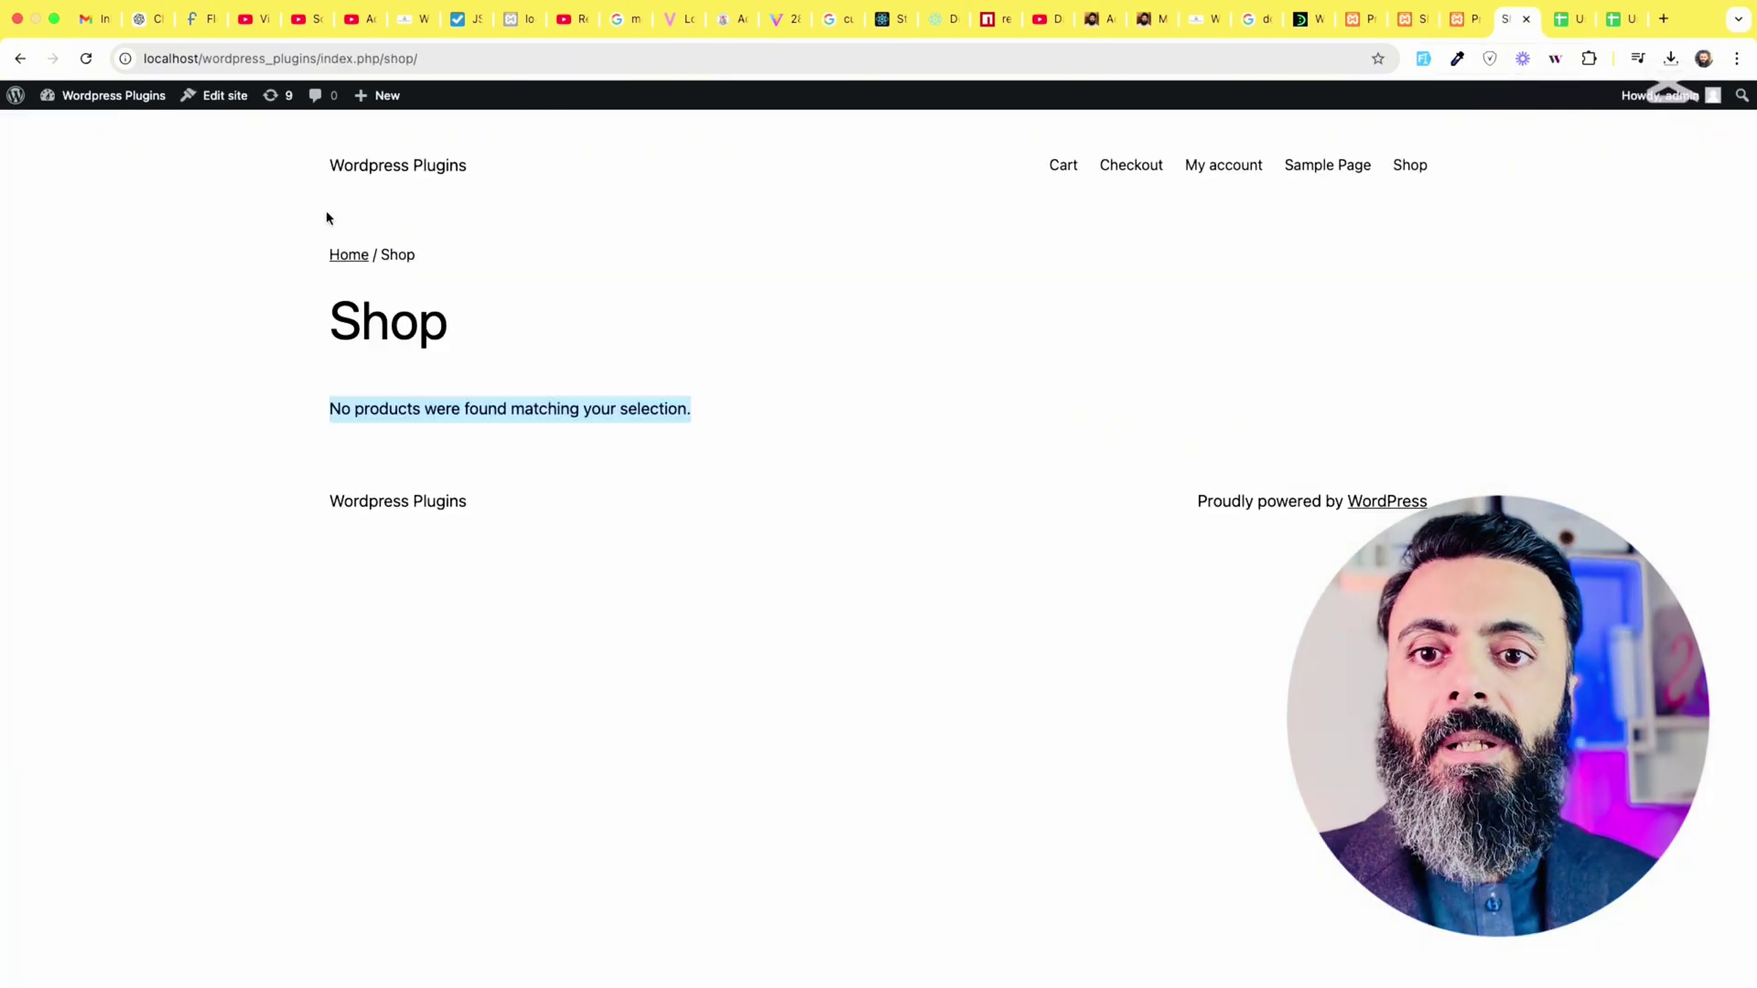
pyautogui.click(85, 60)
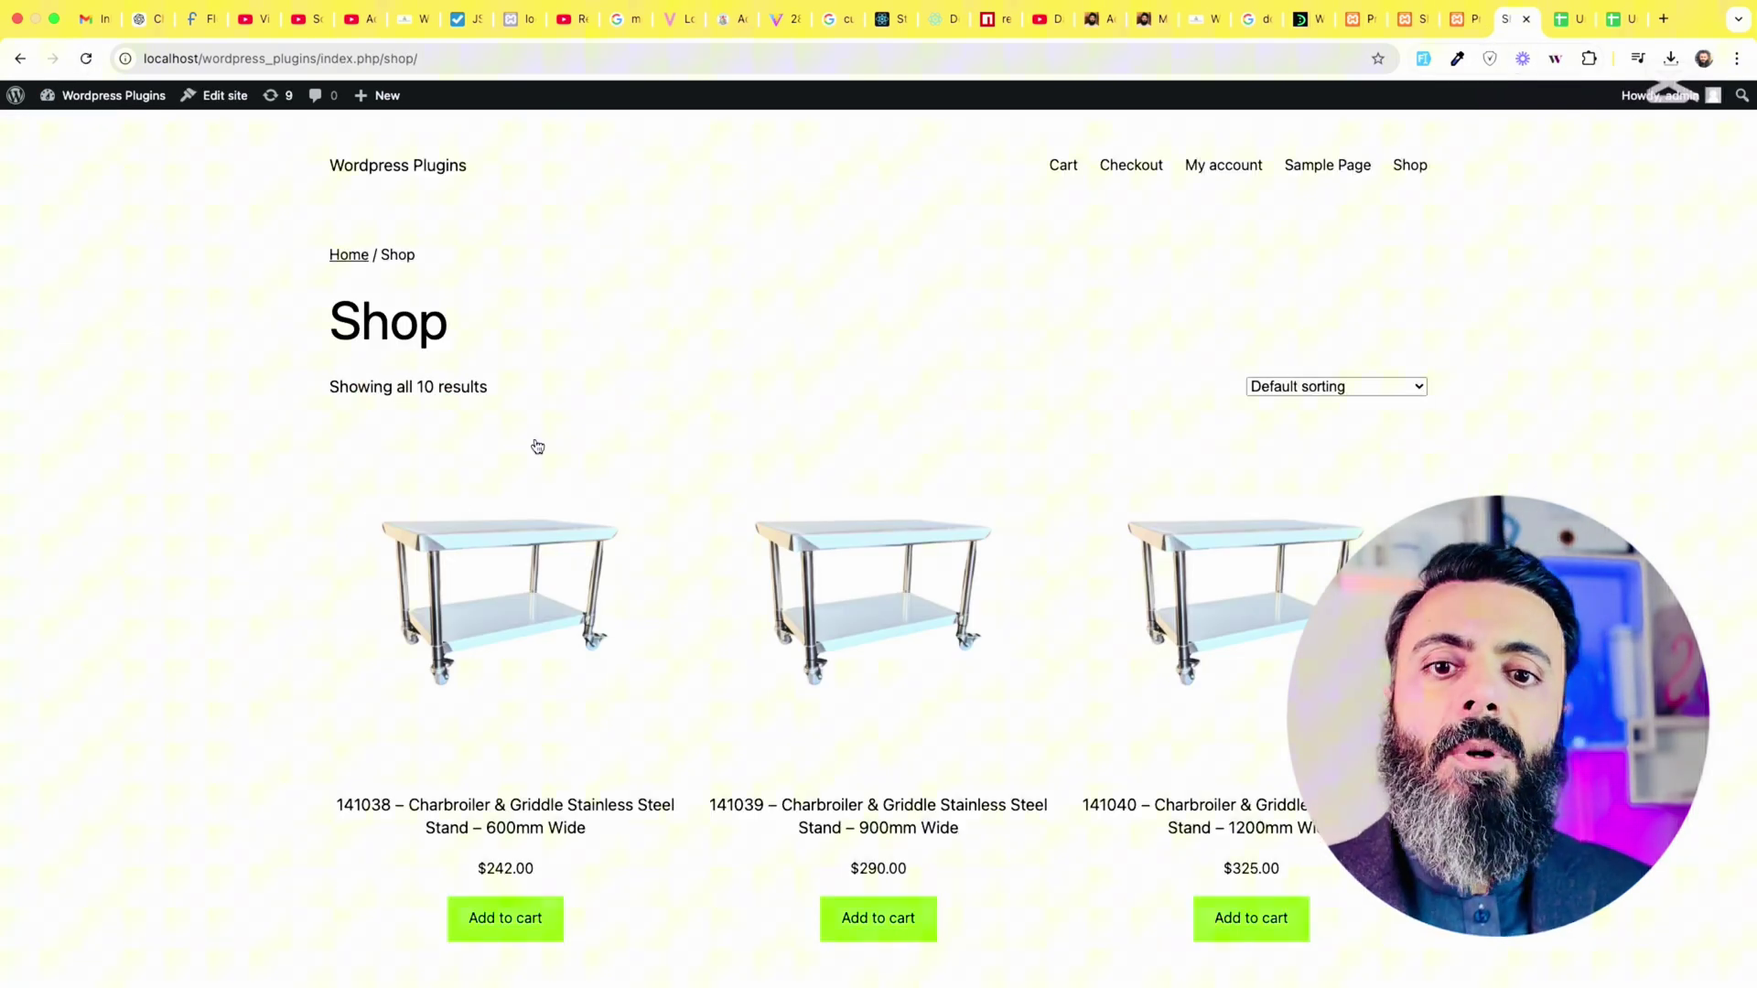
pyautogui.moveTo(491, 390); pyautogui.dragTo(419, 397)
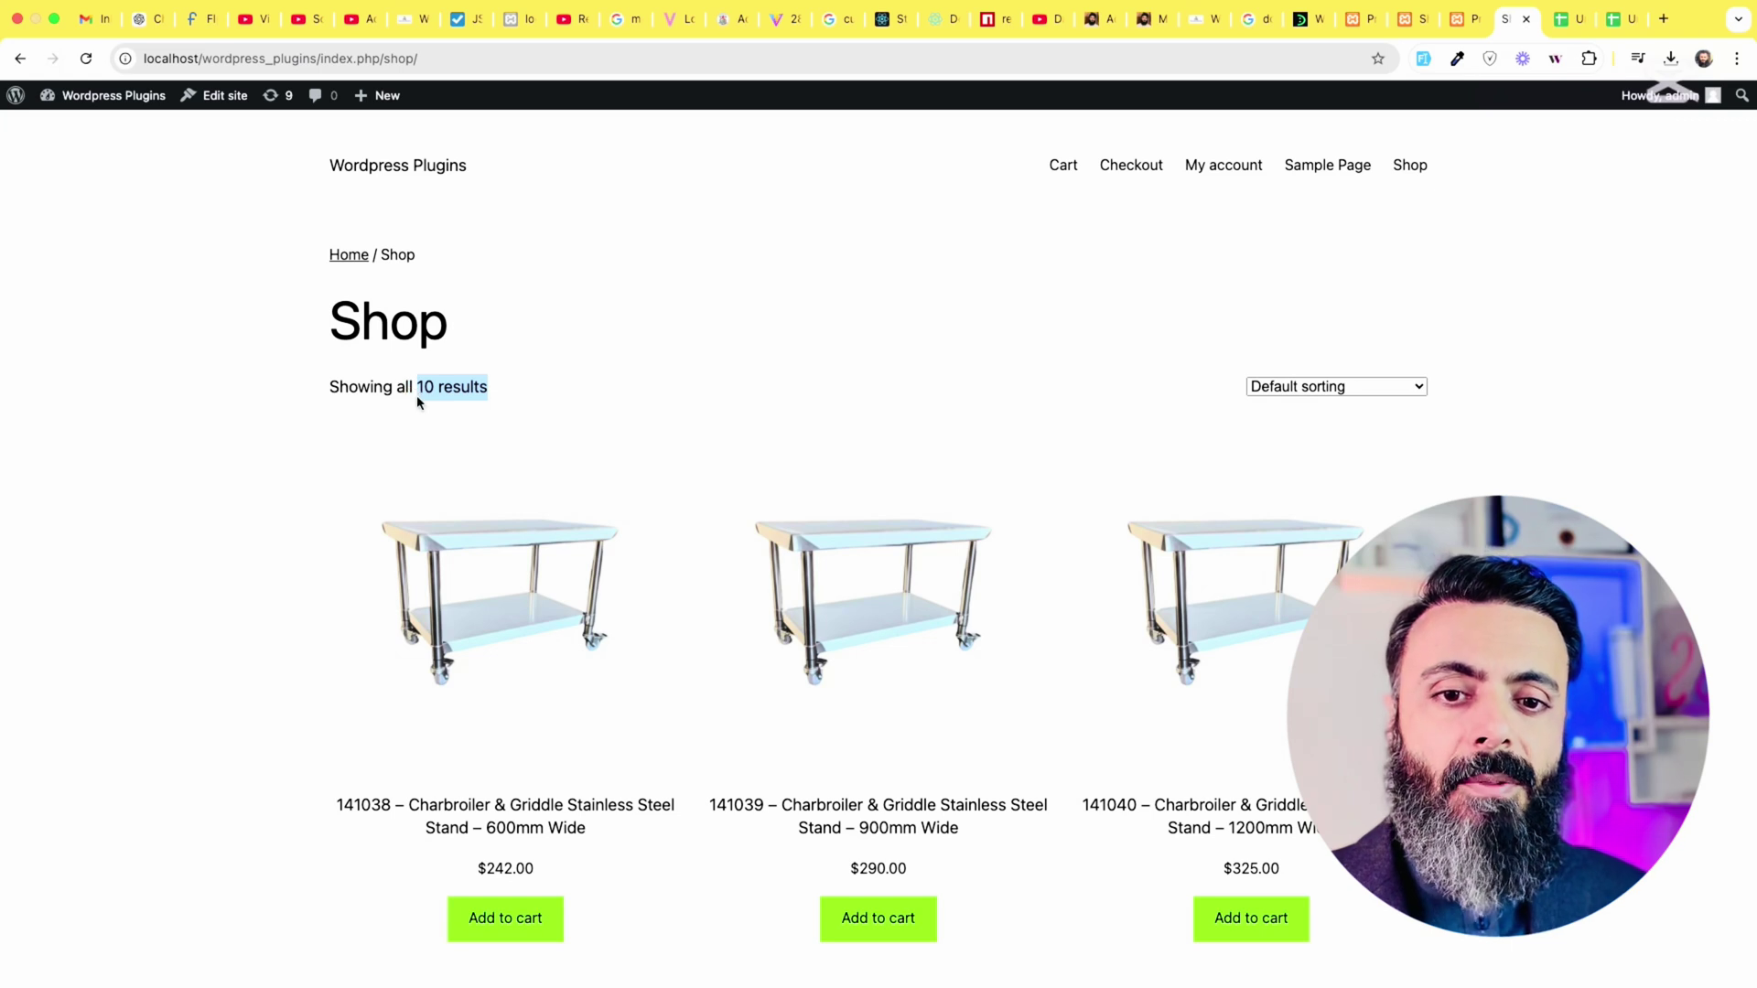
pyautogui.scroll(-10, 560, 645)
pyautogui.scroll(-5, 561, 641)
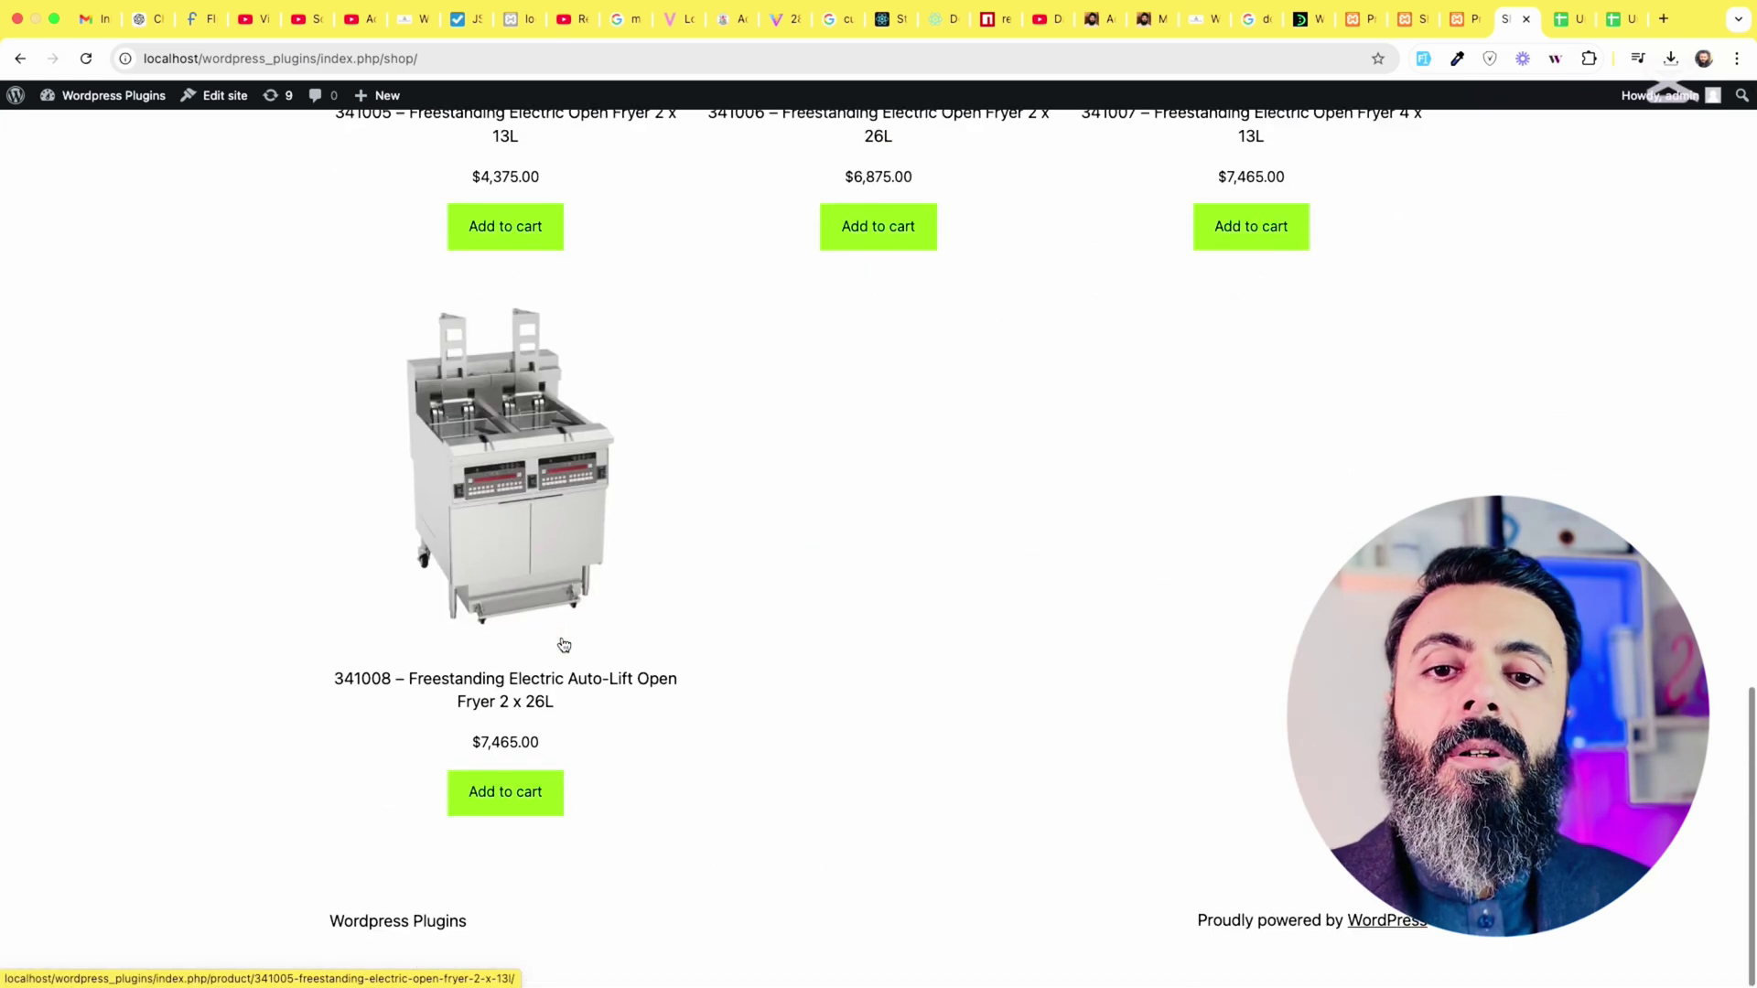
pyautogui.scroll(15, 561, 640)
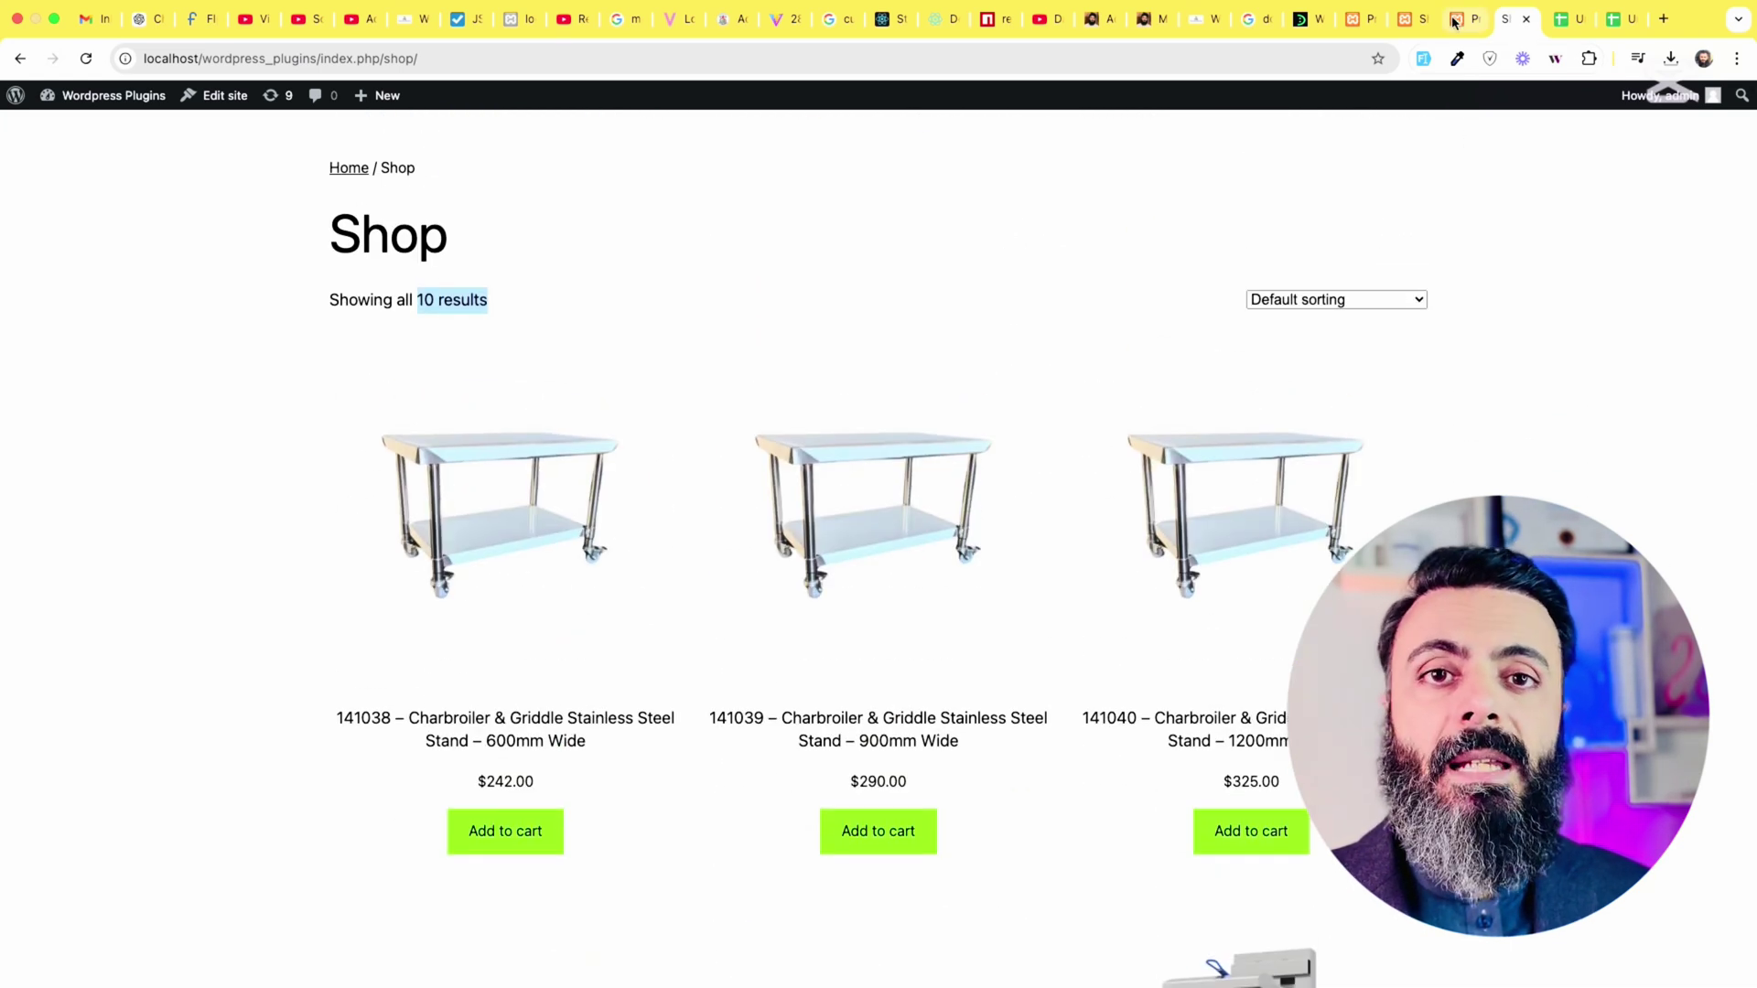
pyautogui.click(1462, 19)
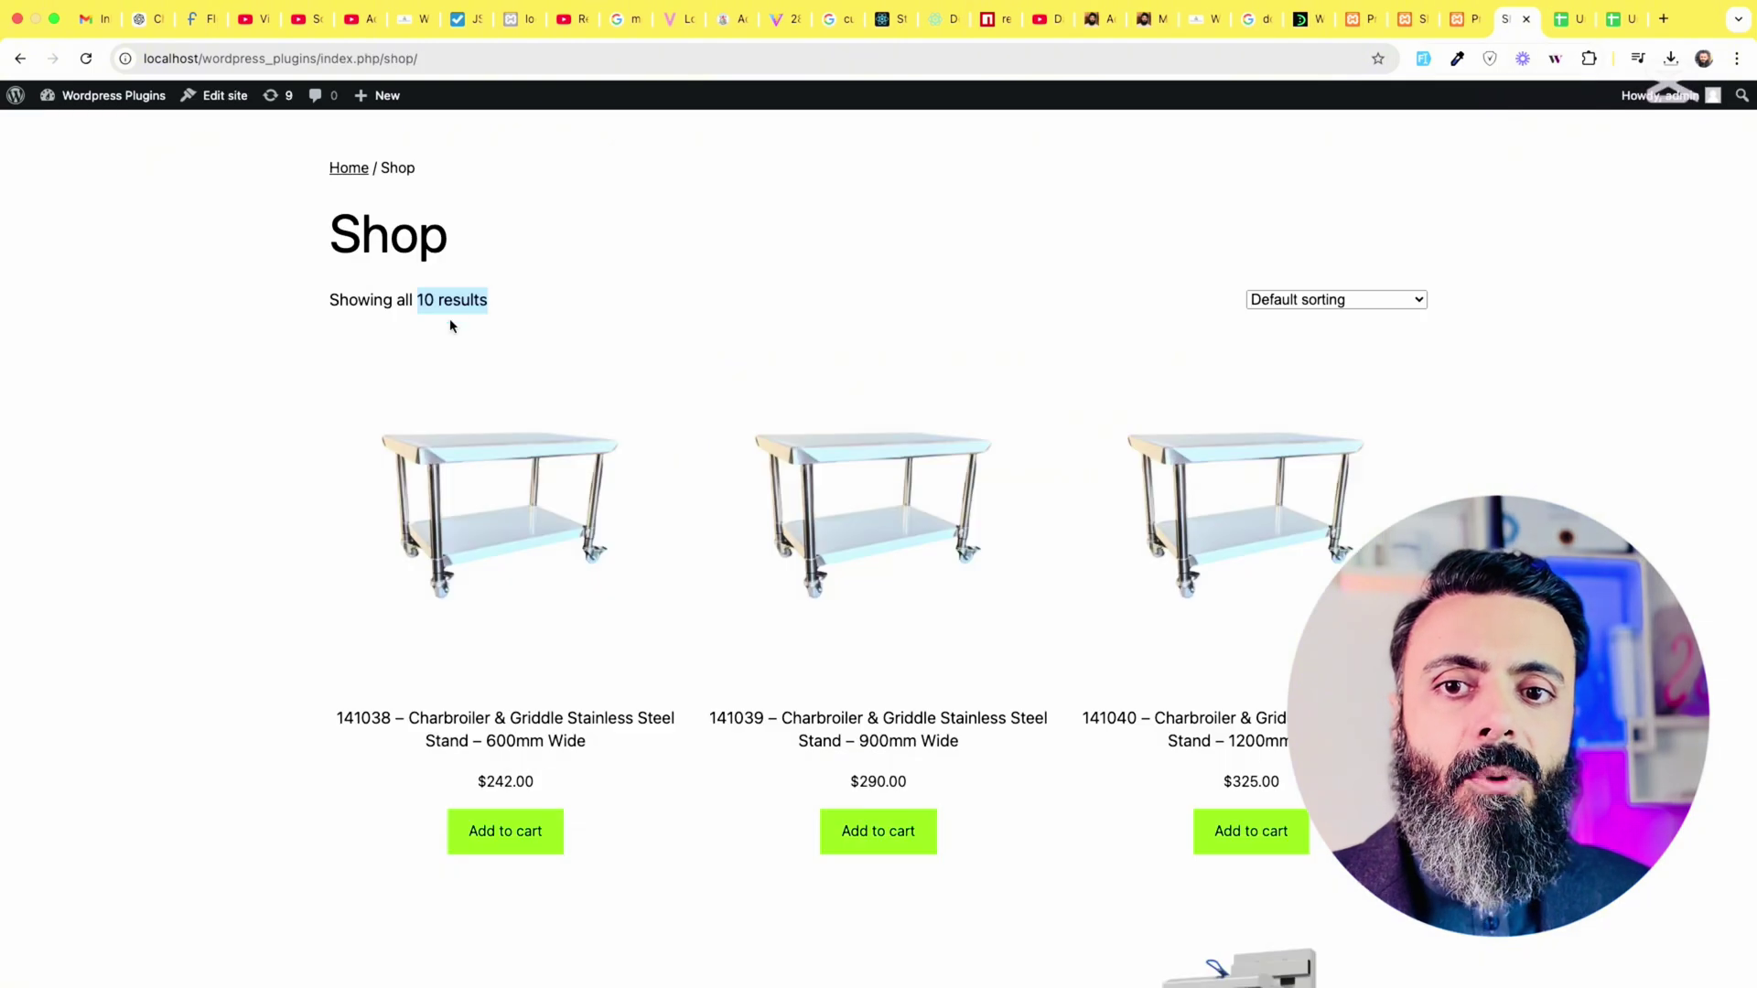
# Reload the shop and highlight its new total of 20 results.
pyautogui.click(449, 325)
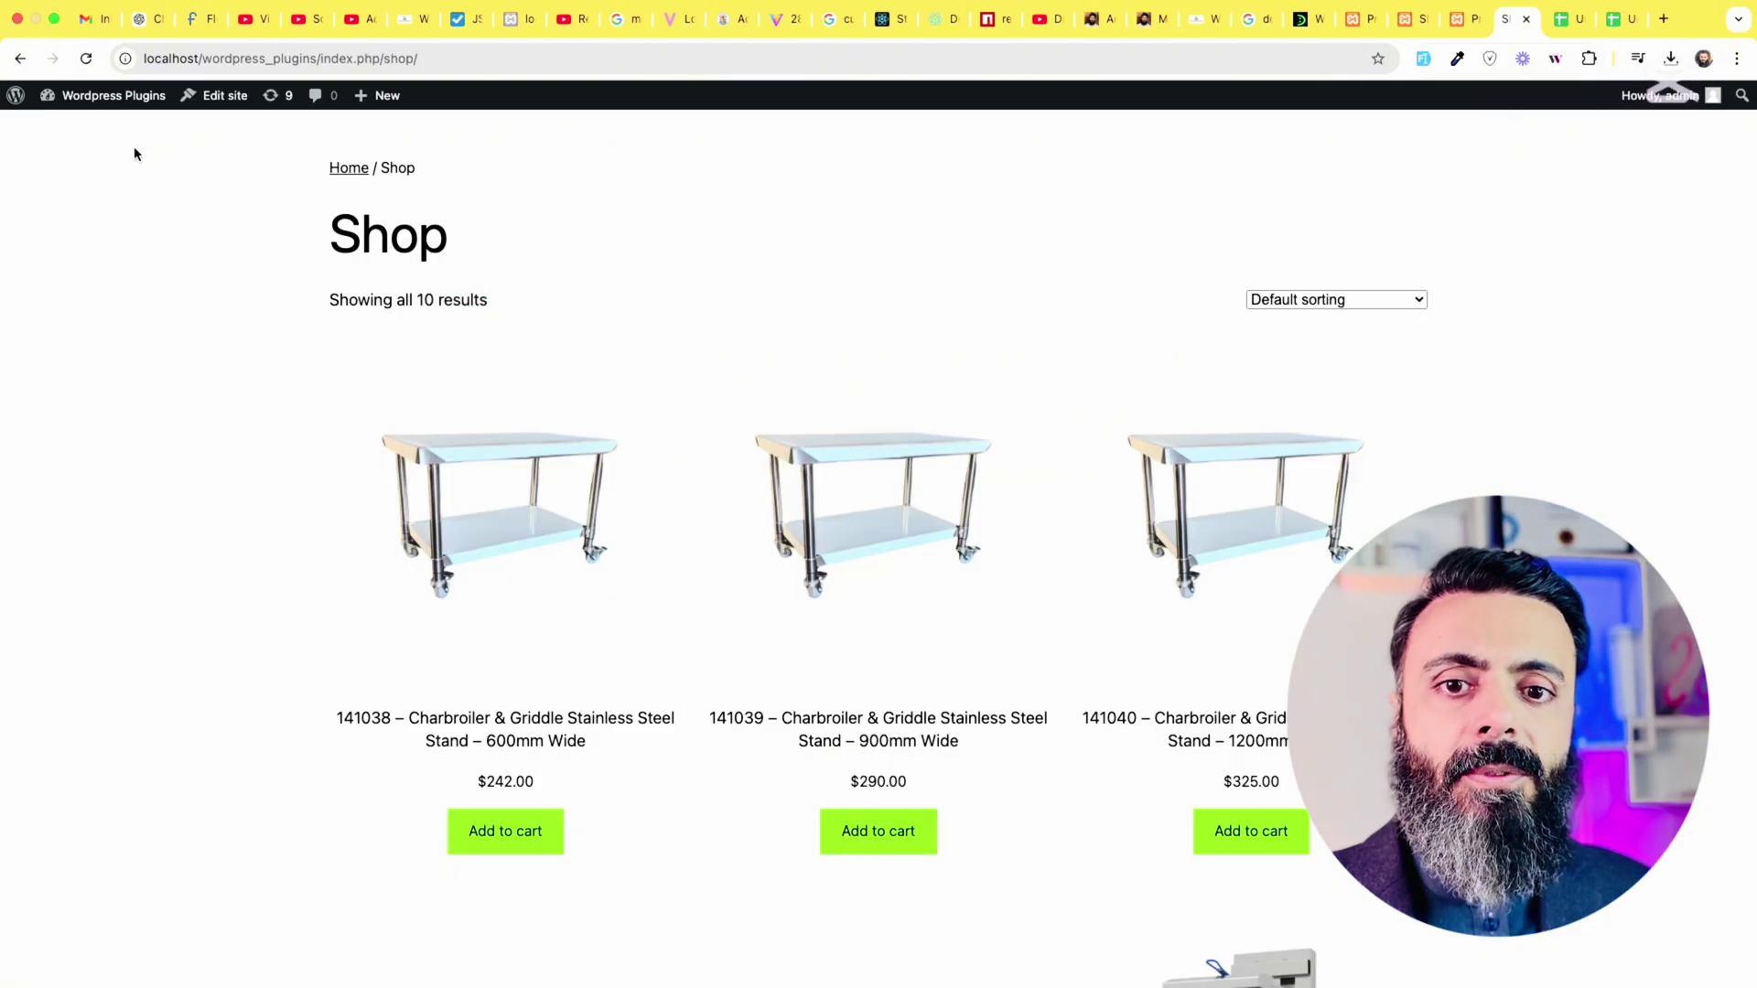
pyautogui.click(86, 58)
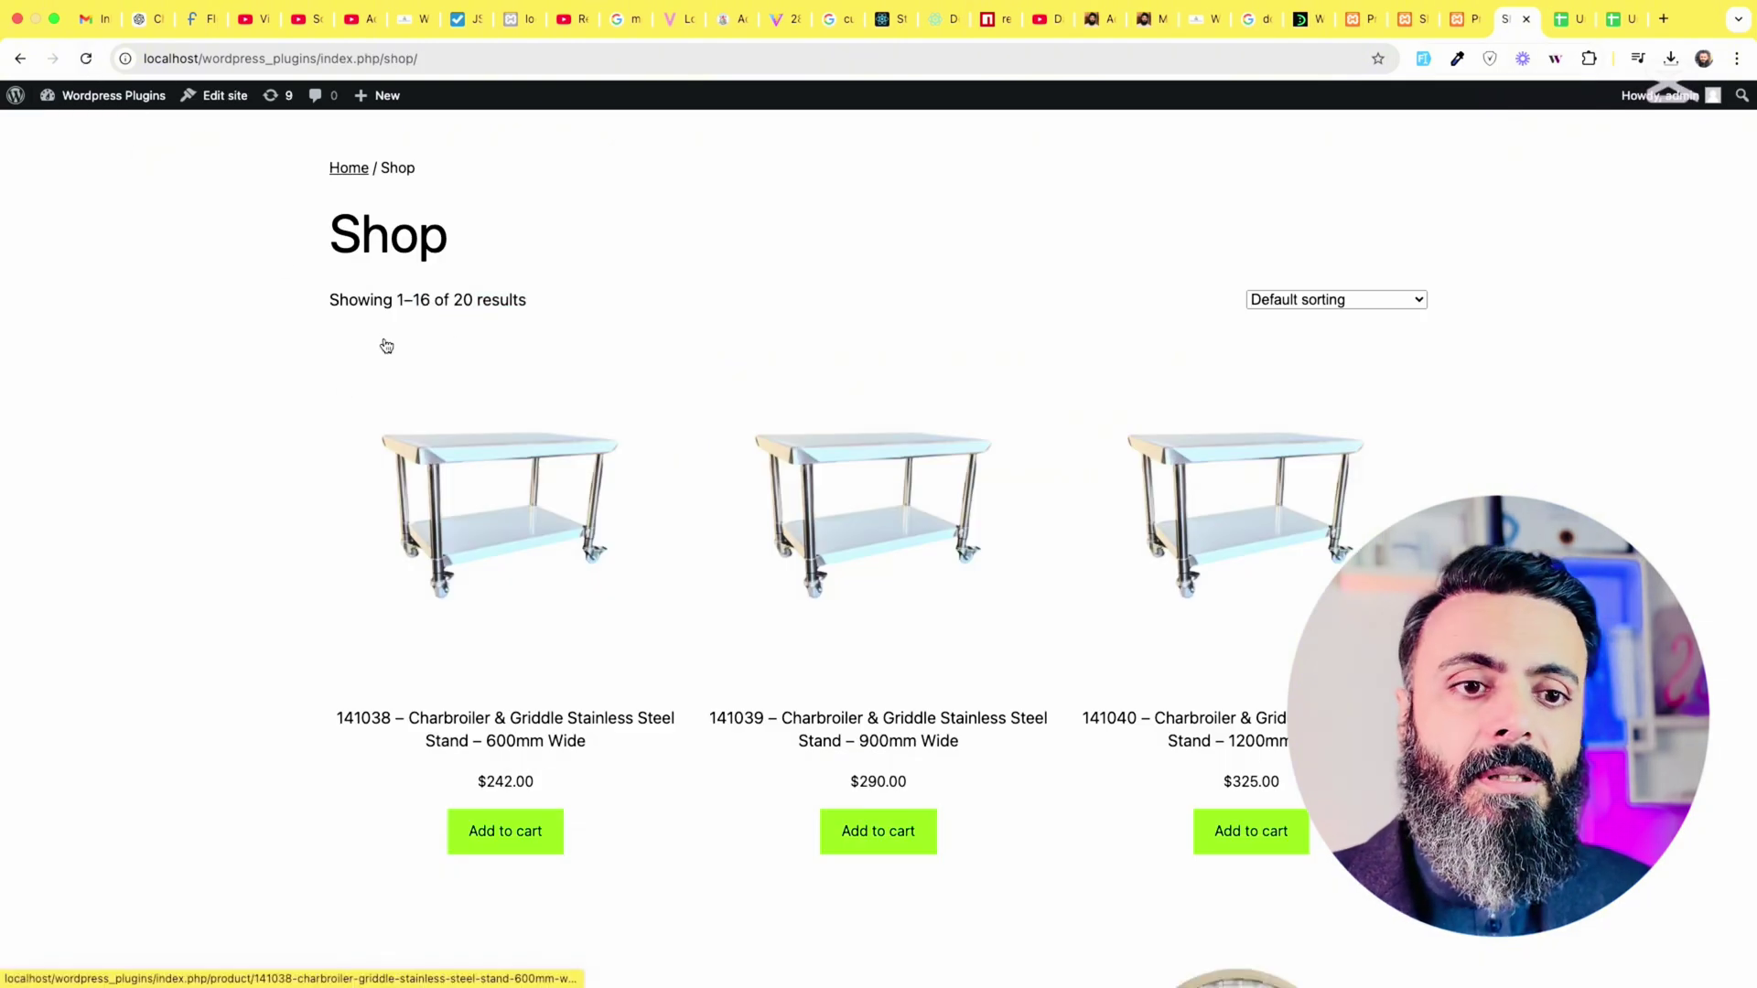
pyautogui.doubleClick(464, 299)
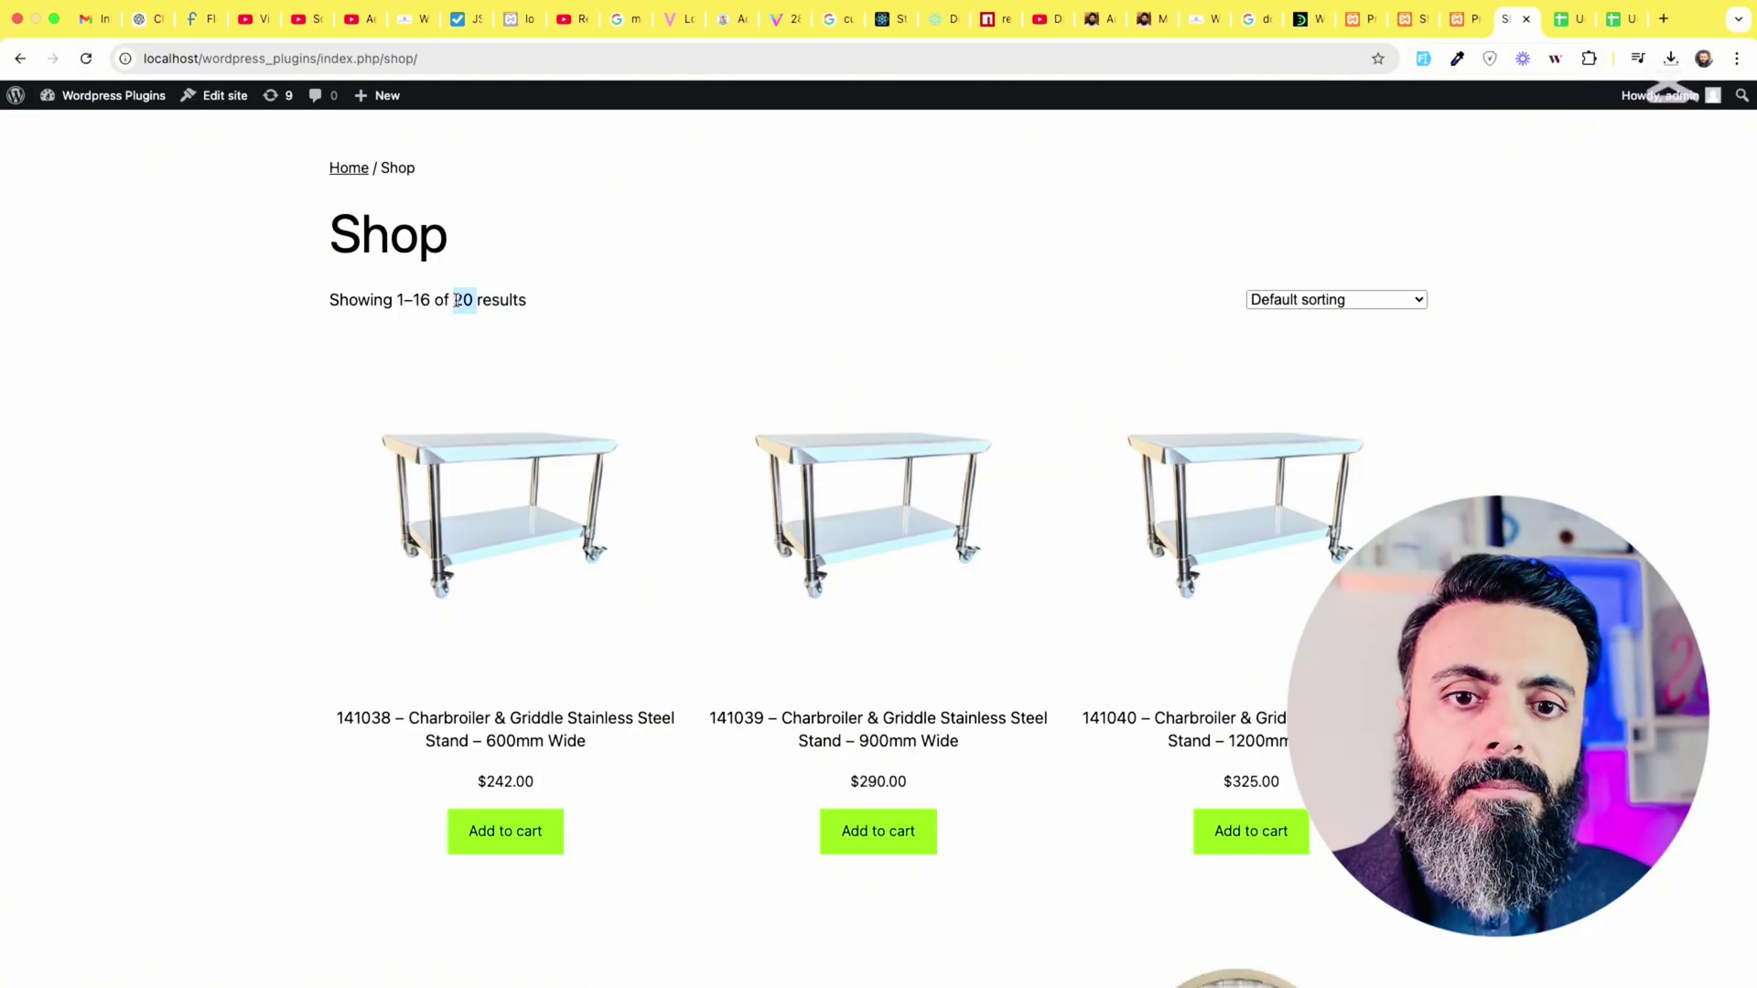
pyautogui.click(537, 349)
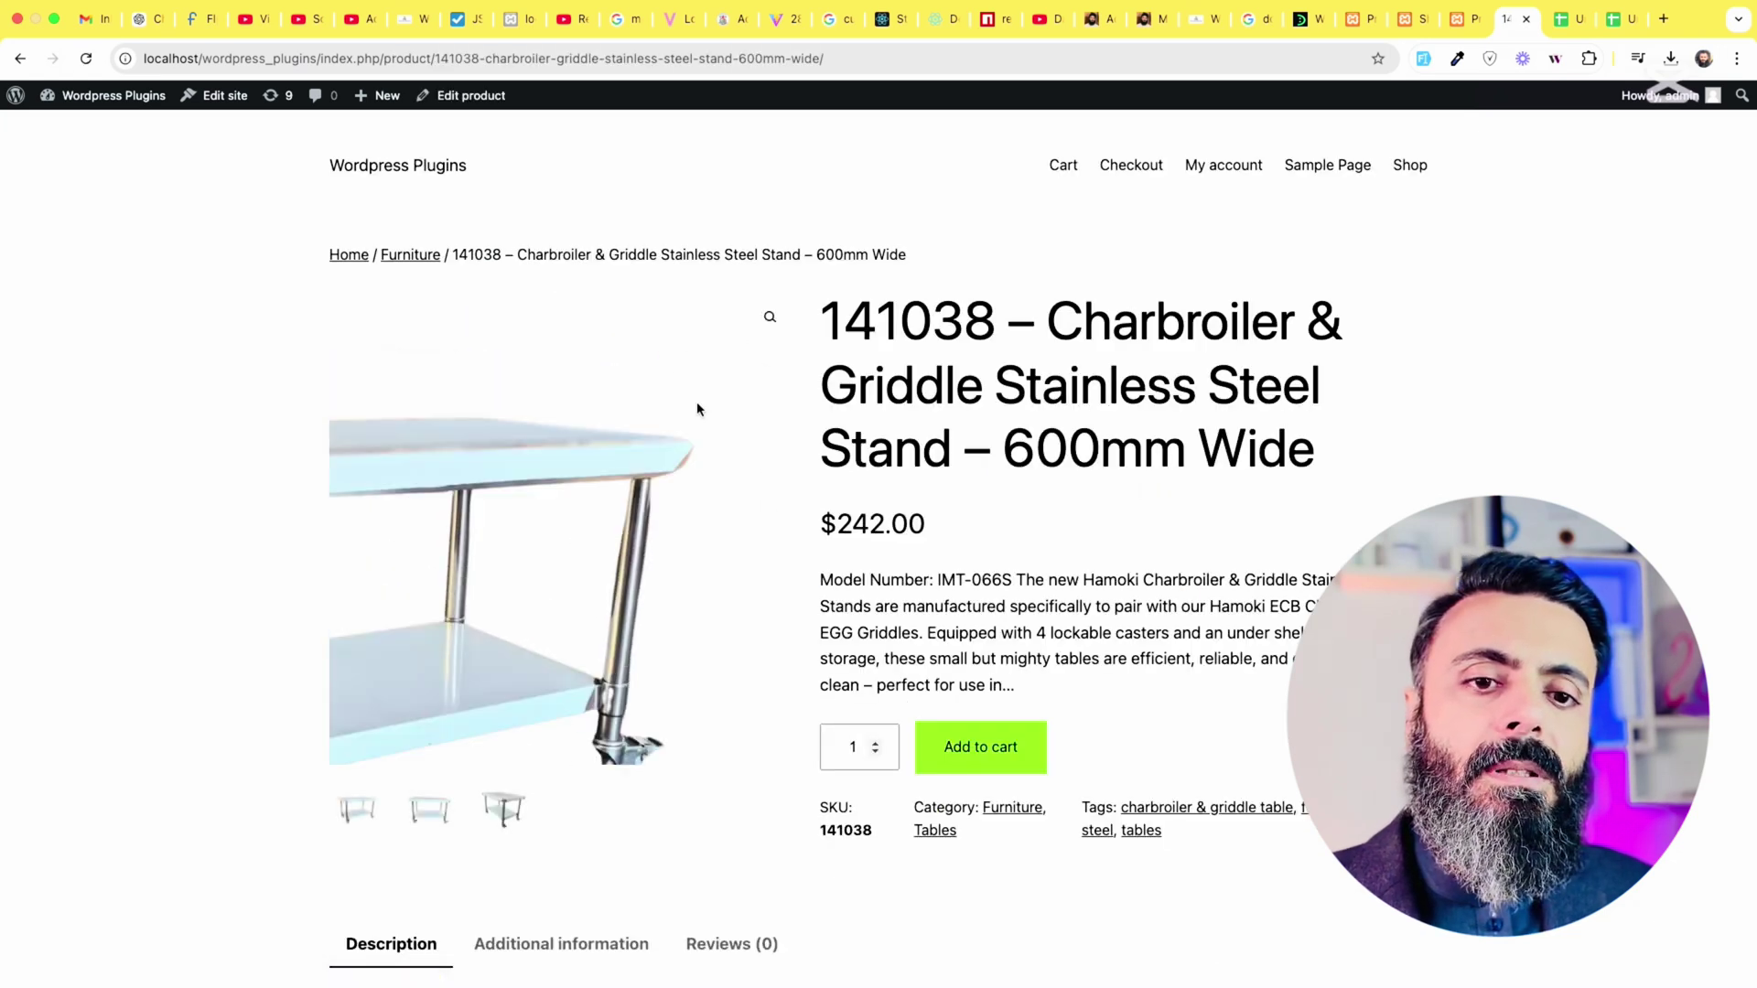
pyautogui.scroll(-2, 1167, 421)
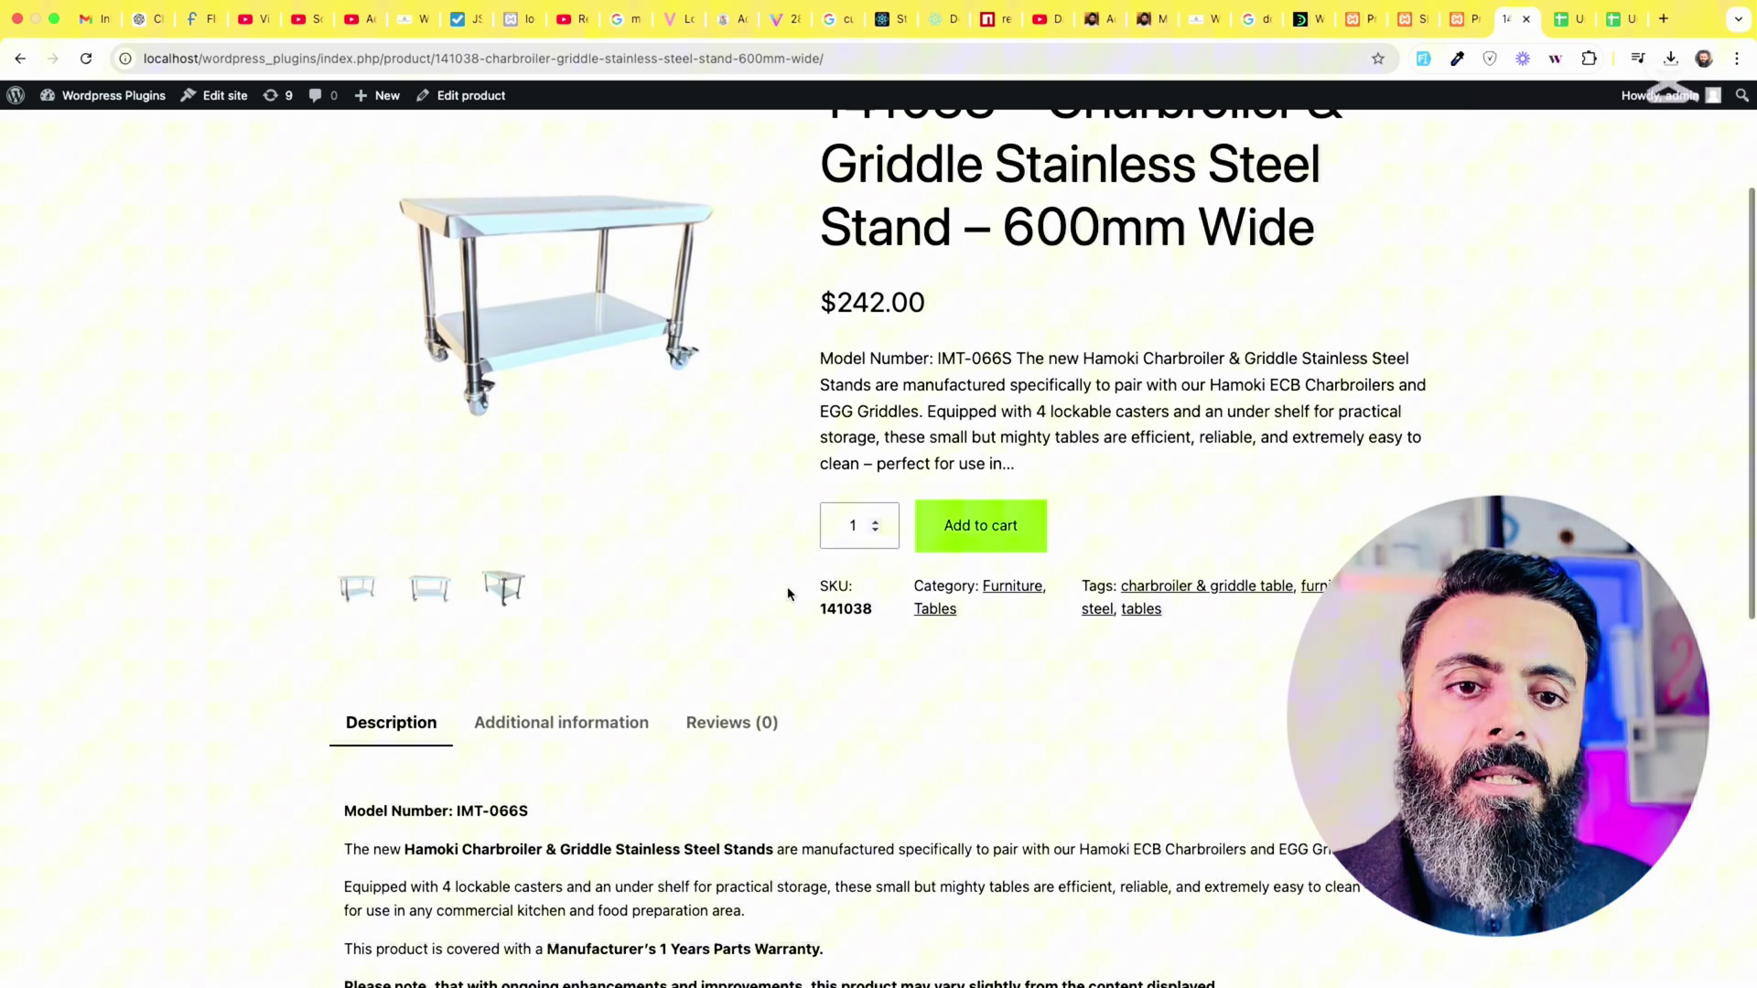
pyautogui.scroll(-5, 1029, 635)
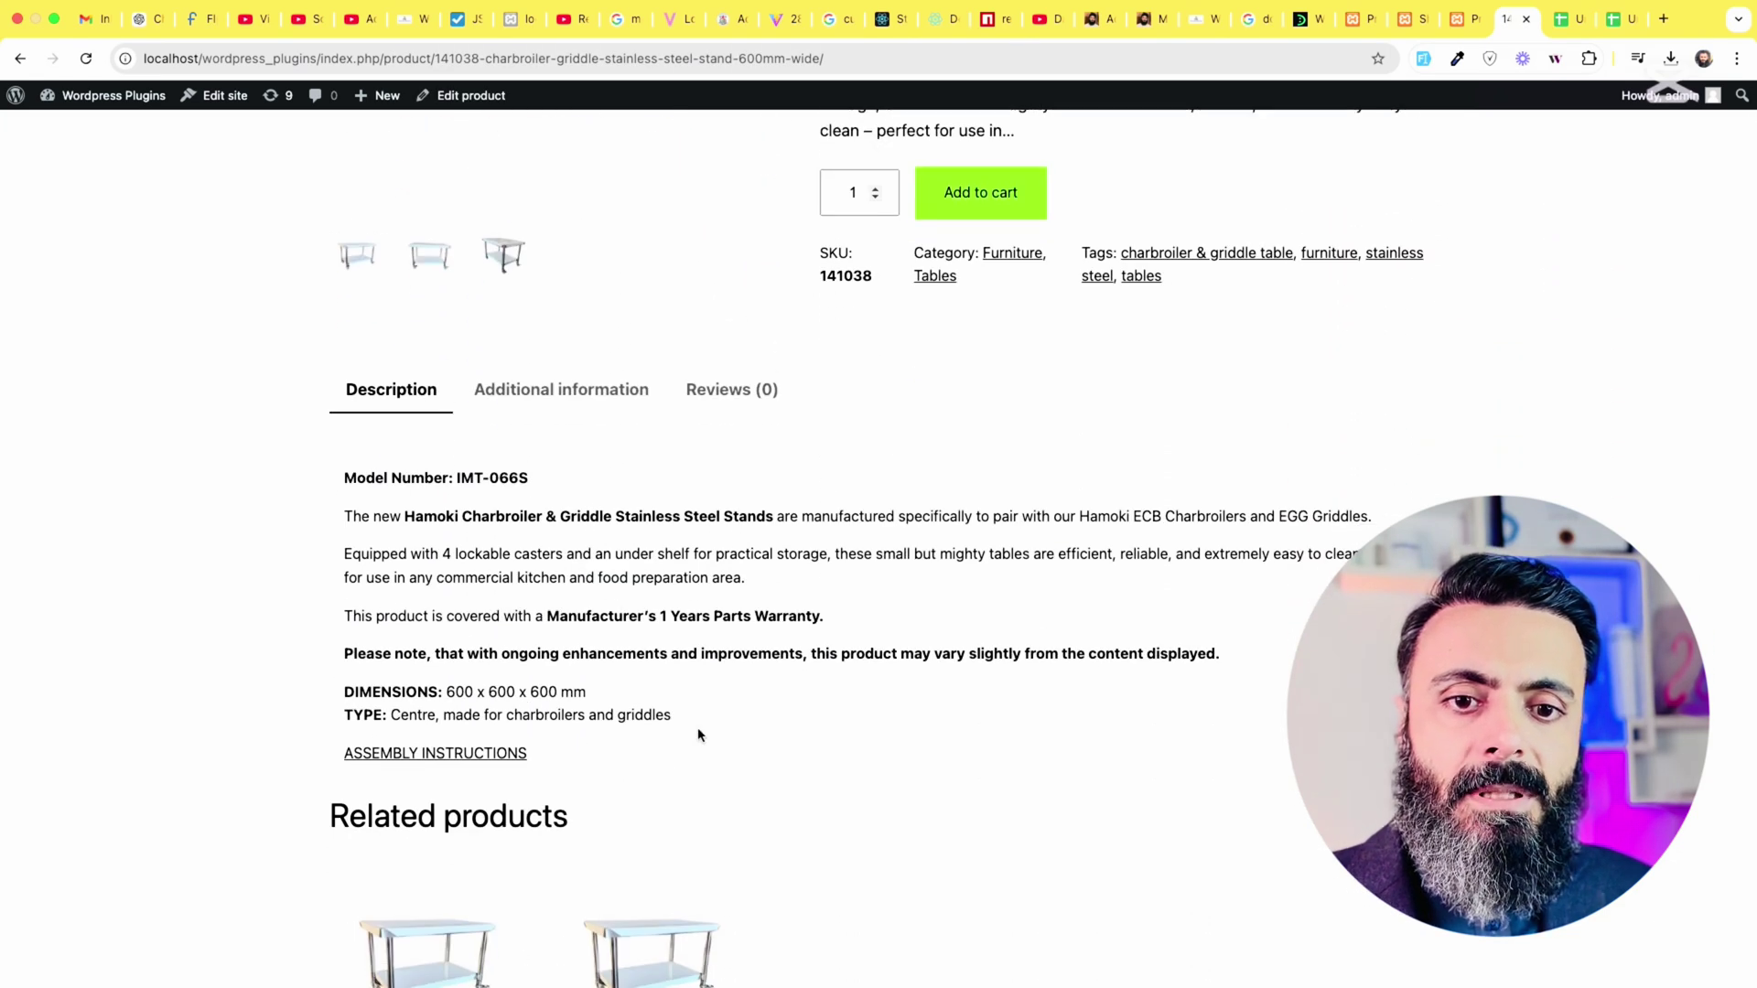
pyautogui.scroll(-5, 470, 607)
pyautogui.scroll(10, 851, 537)
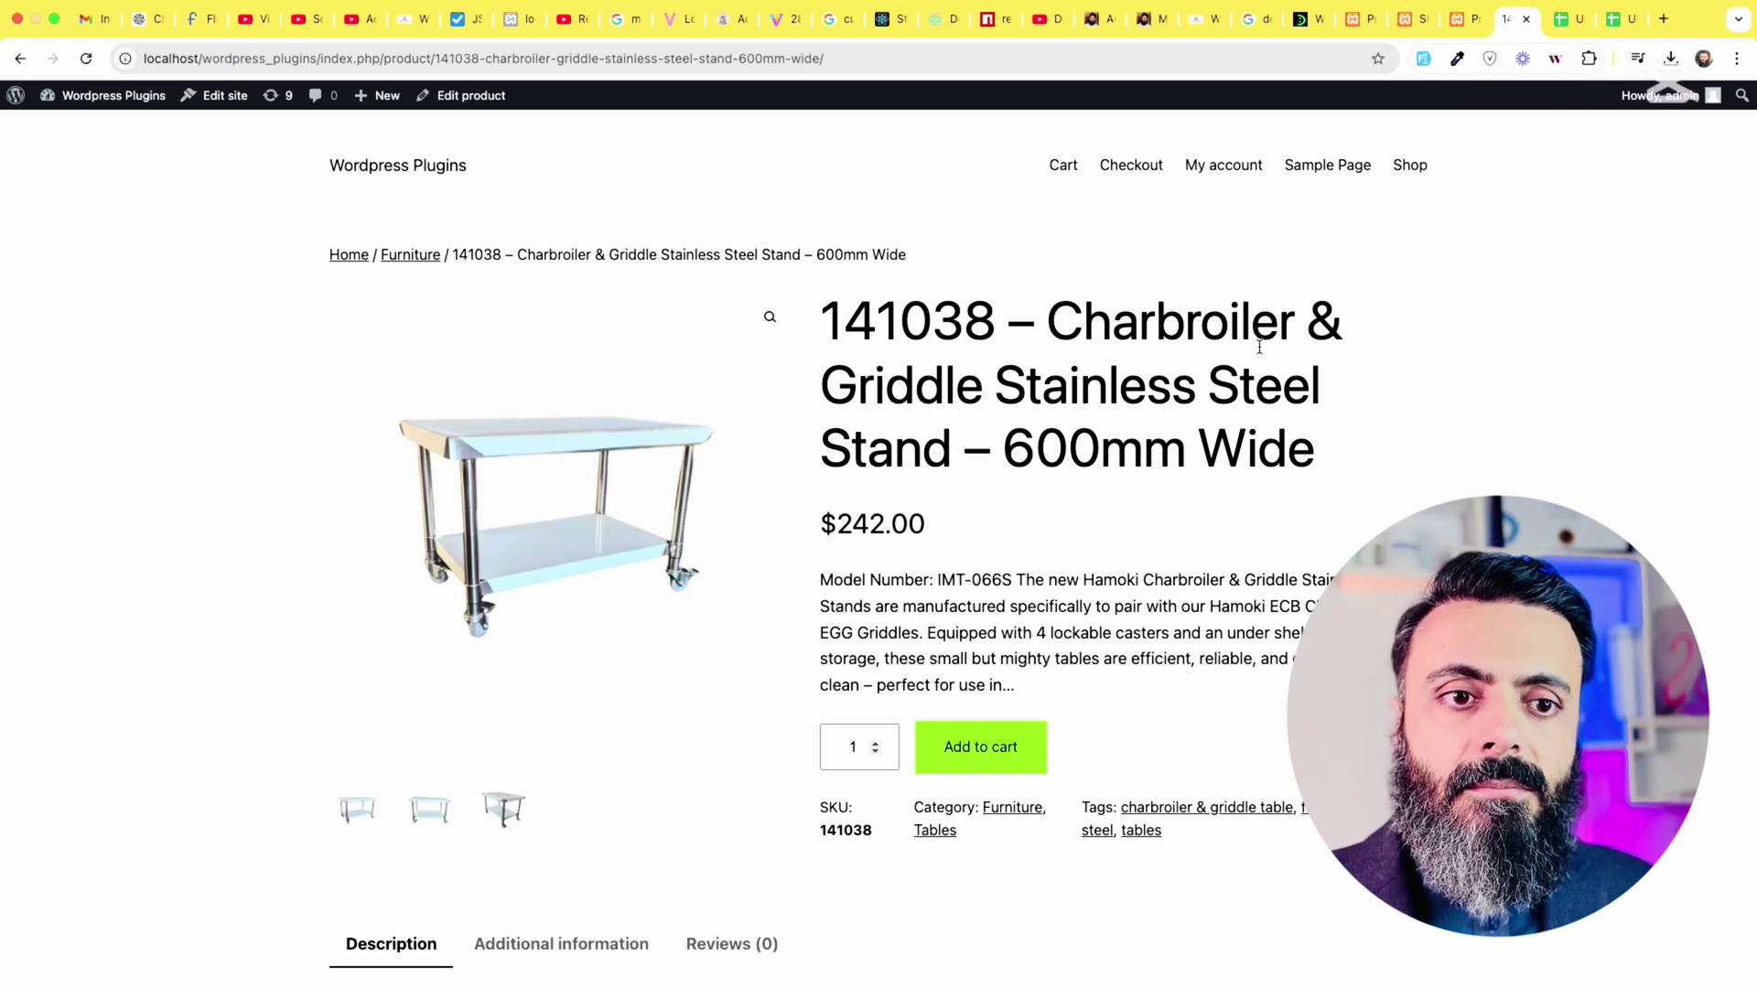
# Switch back to the Import Products tab to watch the ongoing import.
pyautogui.click(1462, 18)
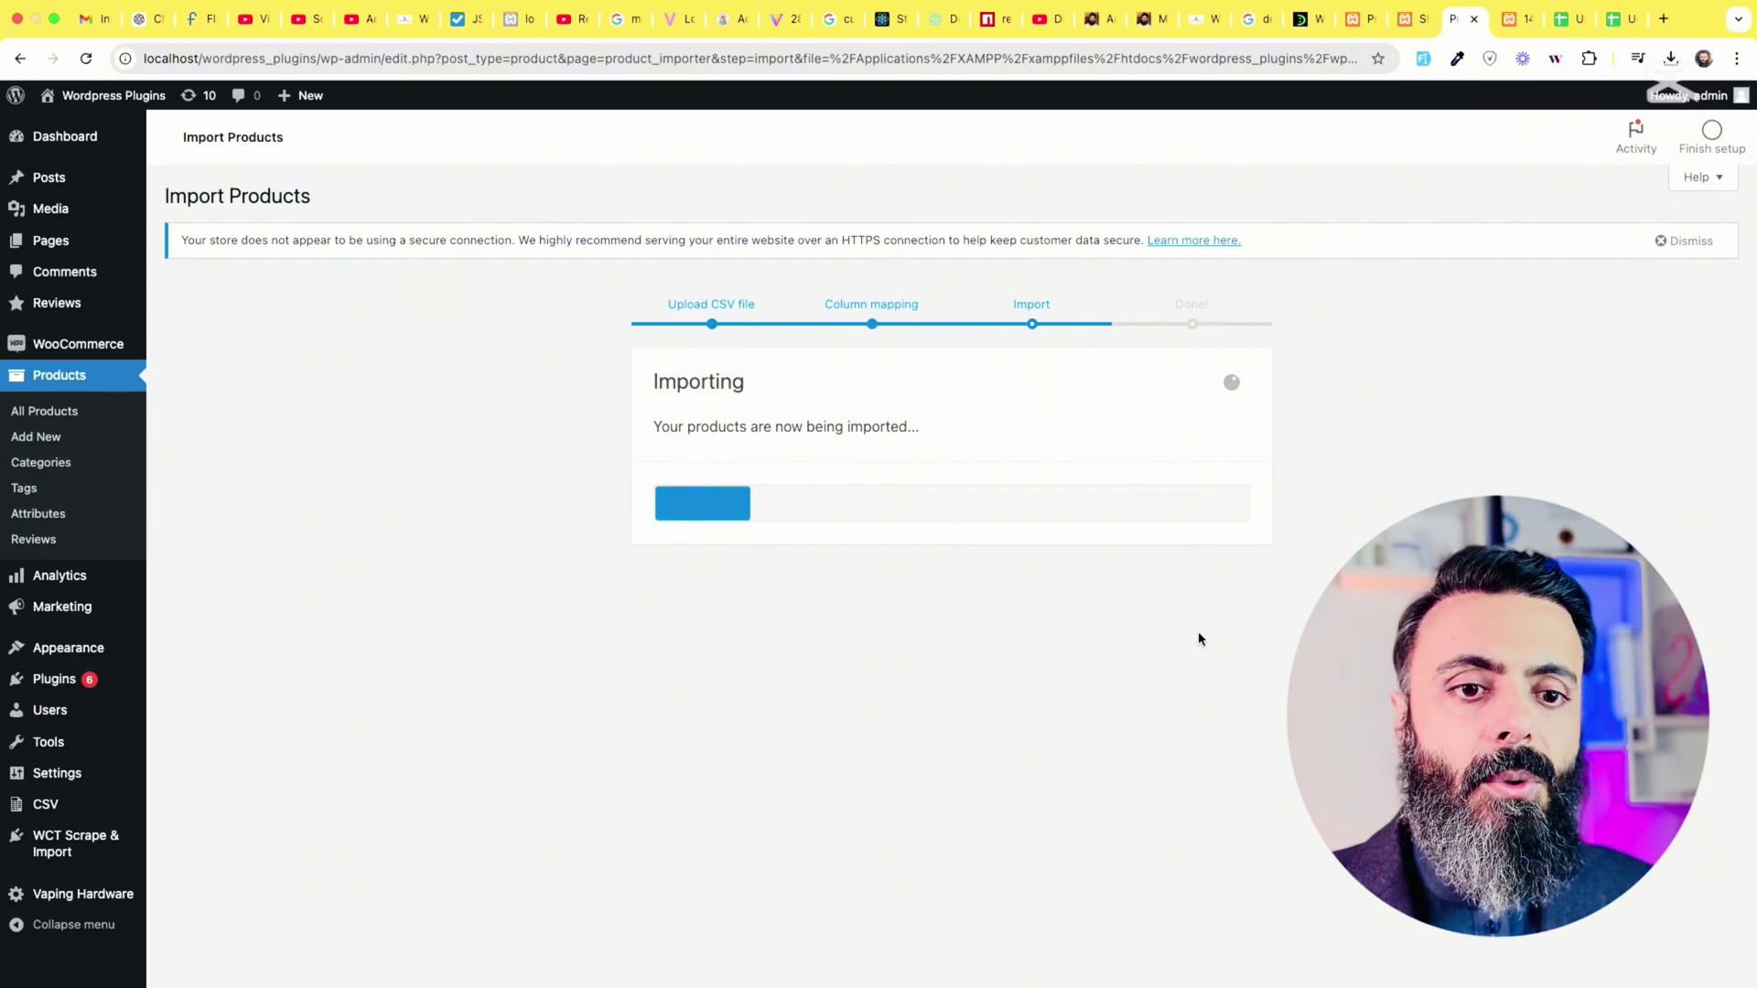